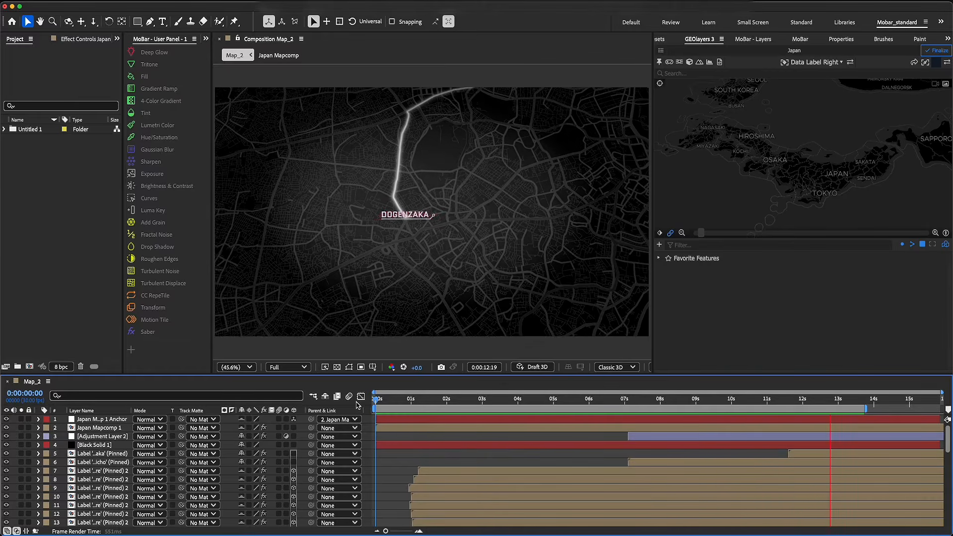
# Preview the Map_2 animation, hide its shy layers, and examine the remaining label, shape, solid and adjustment layers
pyautogui.press('space')
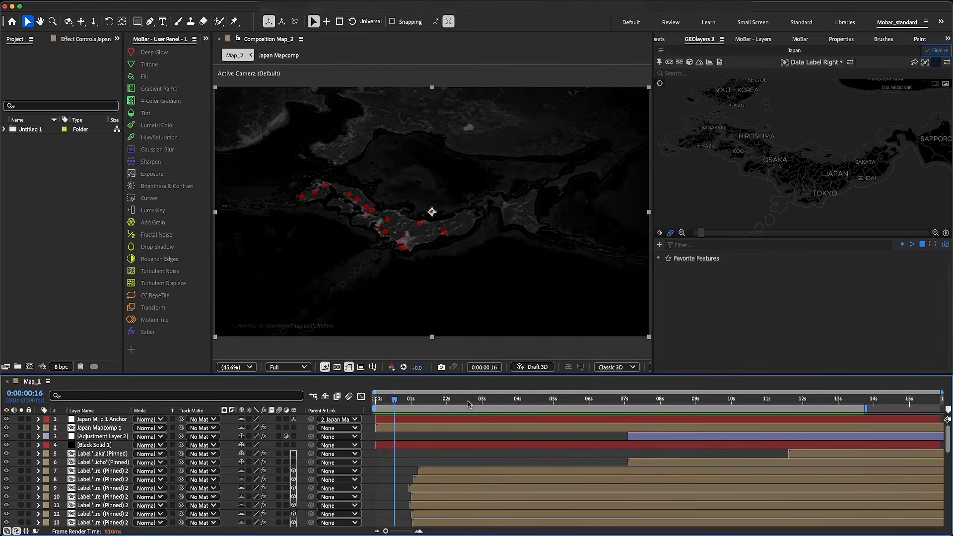
pyautogui.click(324, 397)
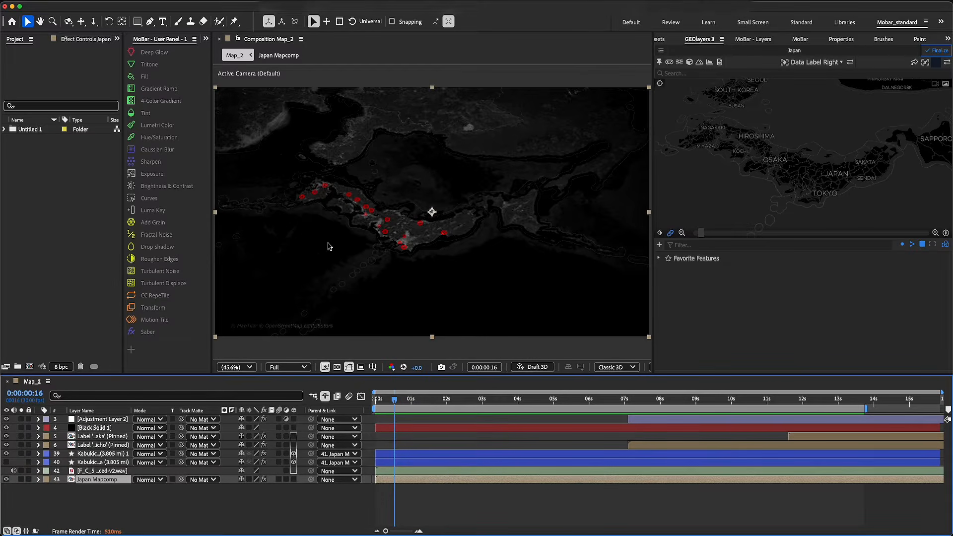
pyautogui.click(116, 445)
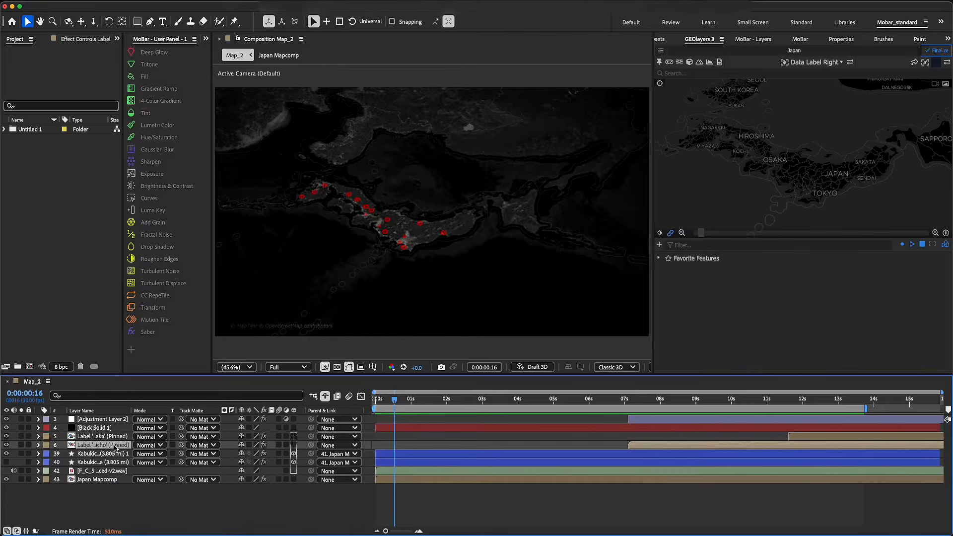
pyautogui.click(114, 436)
pyautogui.click(111, 454)
pyautogui.click(99, 427)
pyautogui.click(99, 420)
pyautogui.press('F2')
# Create a new composition named Map with a duration of 0:00:15:00
pyautogui.click(79, 289)
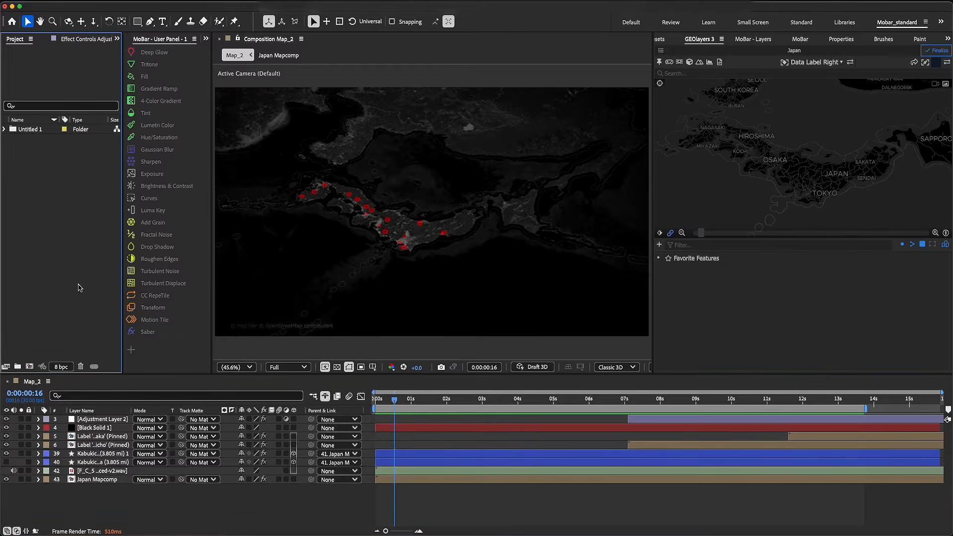
pyautogui.click(29, 366)
pyautogui.write('Map')
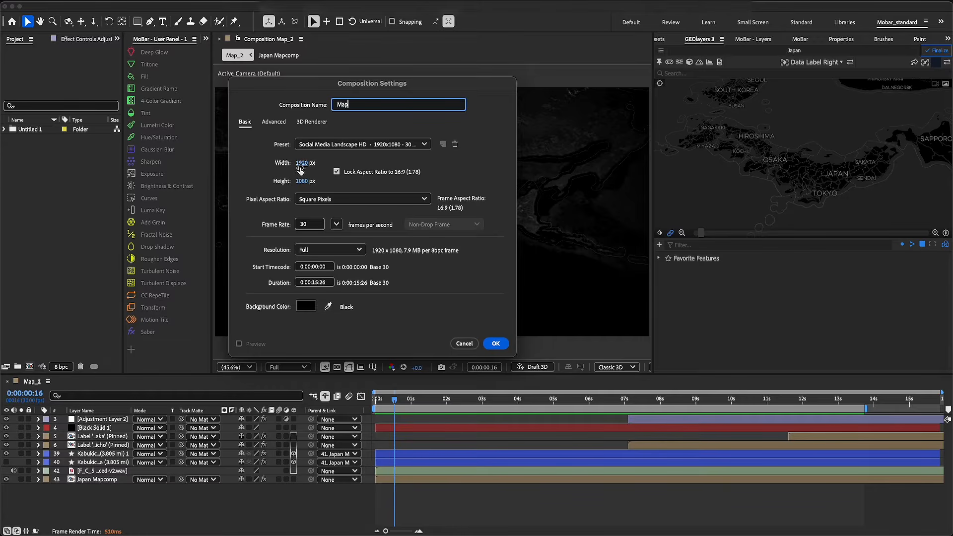
pyautogui.click(326, 283)
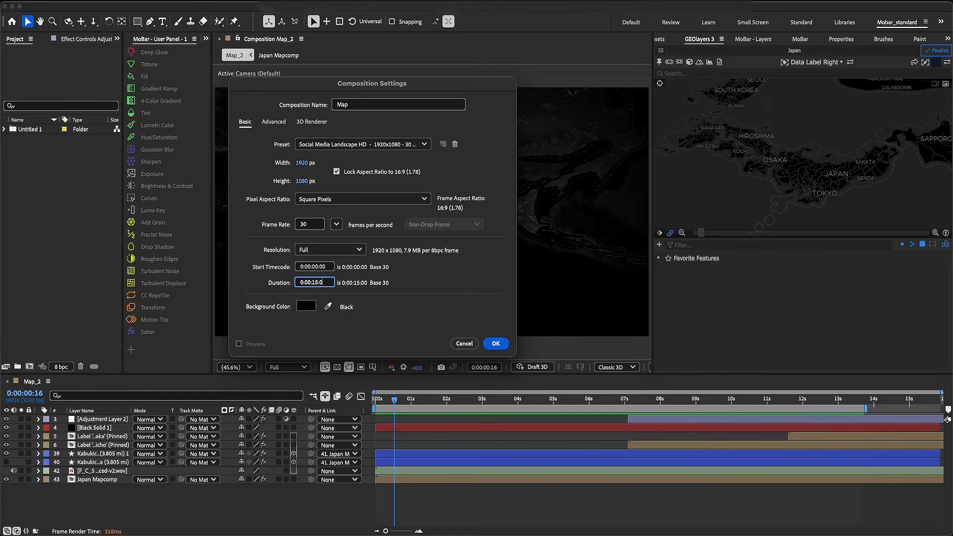
pyautogui.click(496, 344)
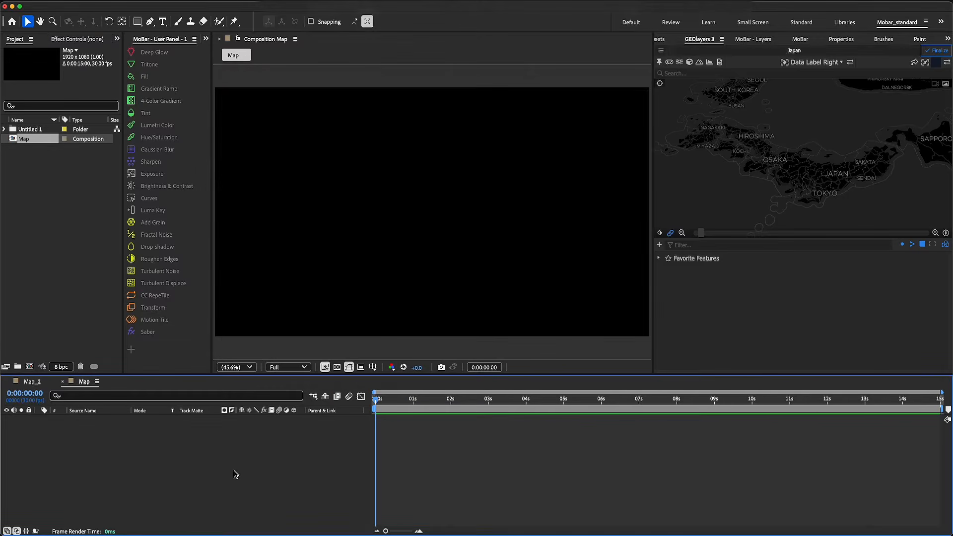
# Create a GEOlayers mapcomp with Satellite imagery in the Map composition, keeping the default name, size and duration, and dismiss the hint
pyautogui.click(661, 51)
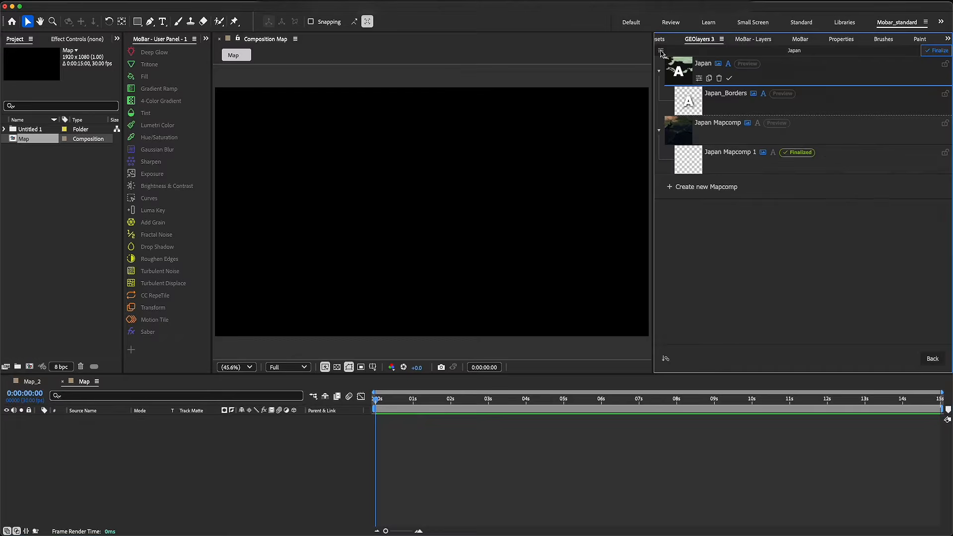
pyautogui.click(703, 187)
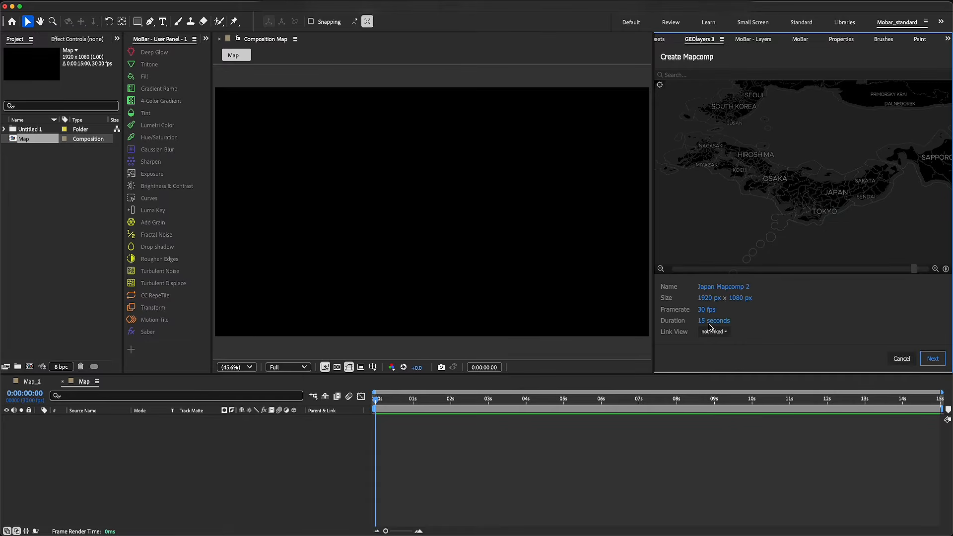
pyautogui.click(933, 358)
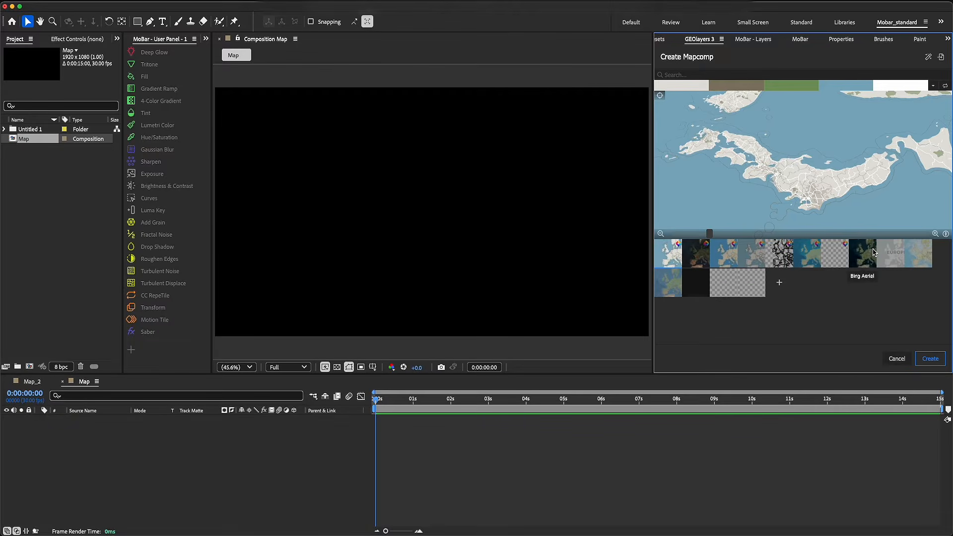
pyautogui.click(694, 256)
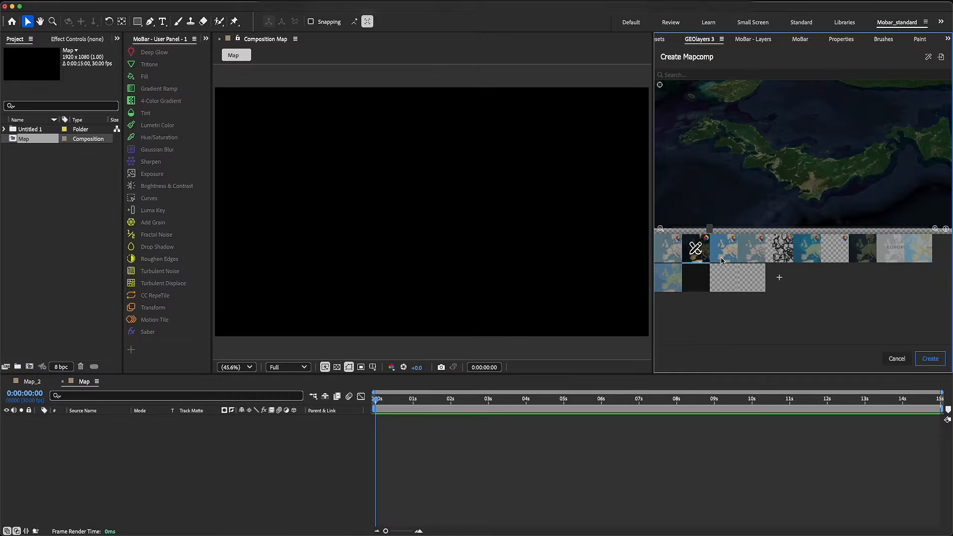
pyautogui.click(931, 359)
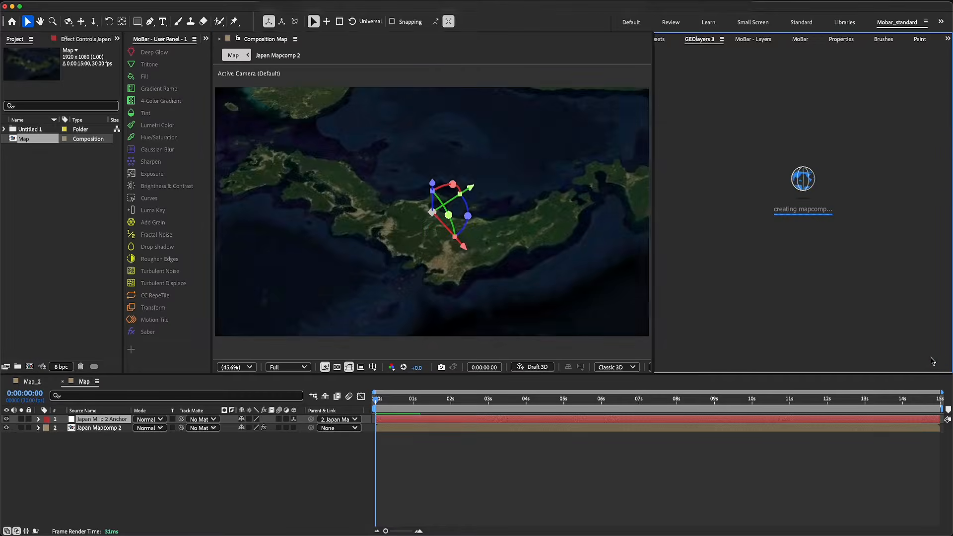
pyautogui.click(904, 129)
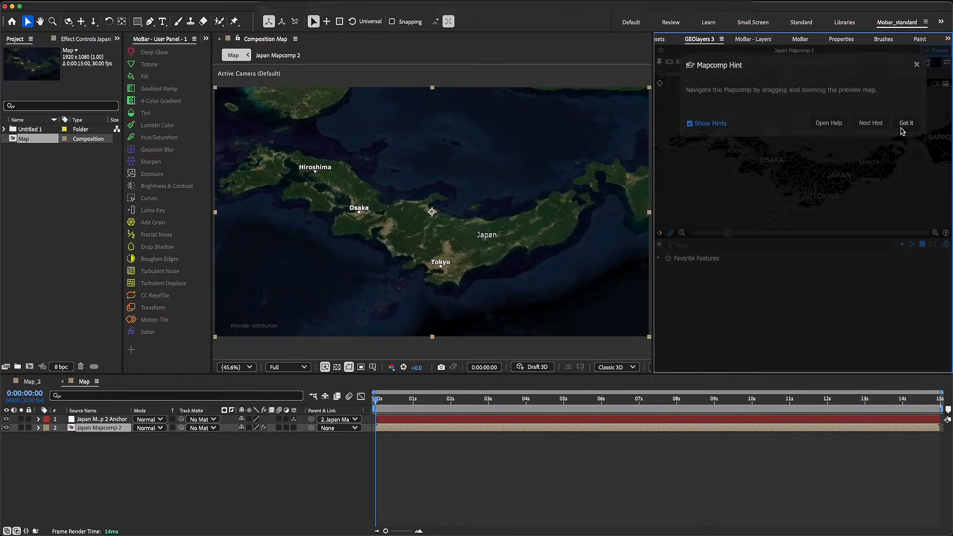
# Frame Japan in the mapcomp at a zoom of about 5.66, latitude about 38.8° and longitude about 139.7°
pyautogui.scroll(-5, 800, 154)
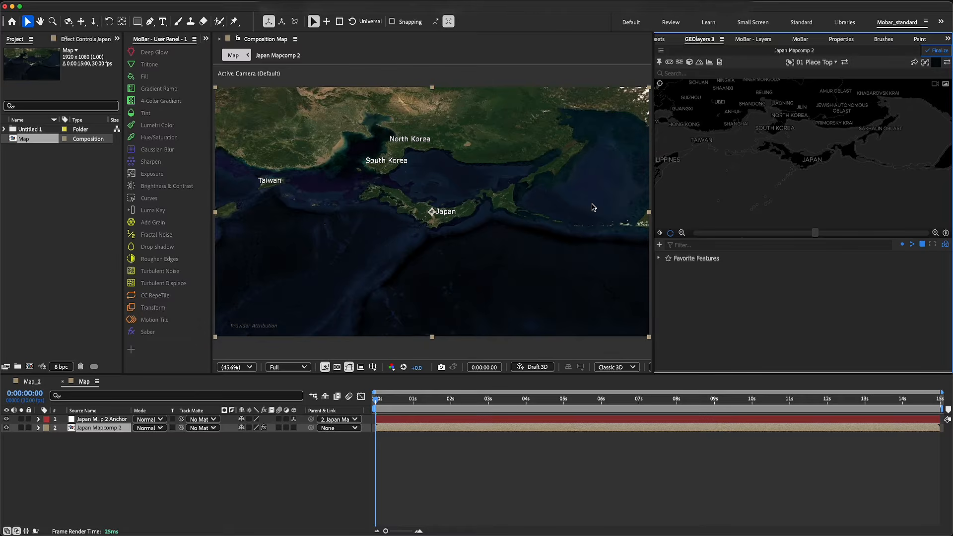
pyautogui.moveTo(767, 149); pyautogui.dragTo(791, 170)
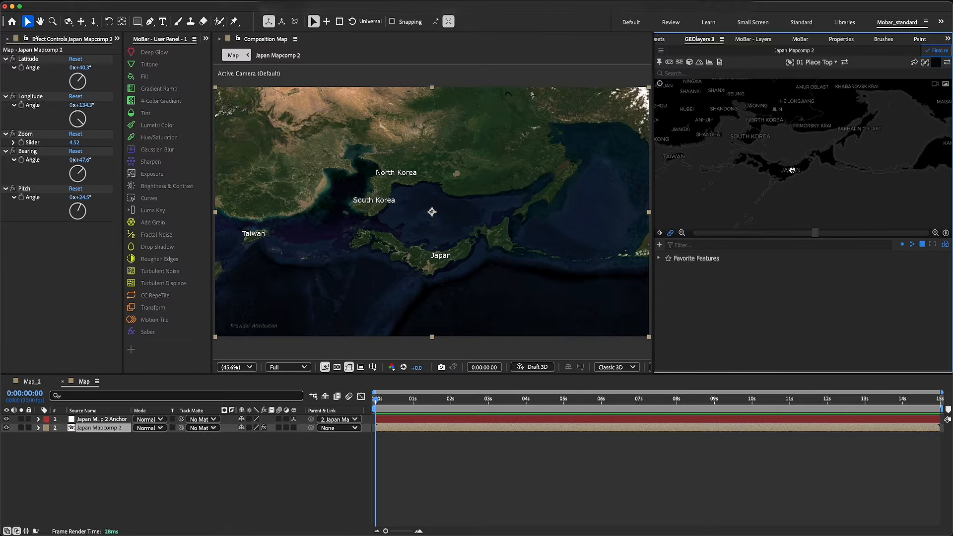
pyautogui.scroll(3, 793, 175)
pyautogui.scroll(3, 793, 176)
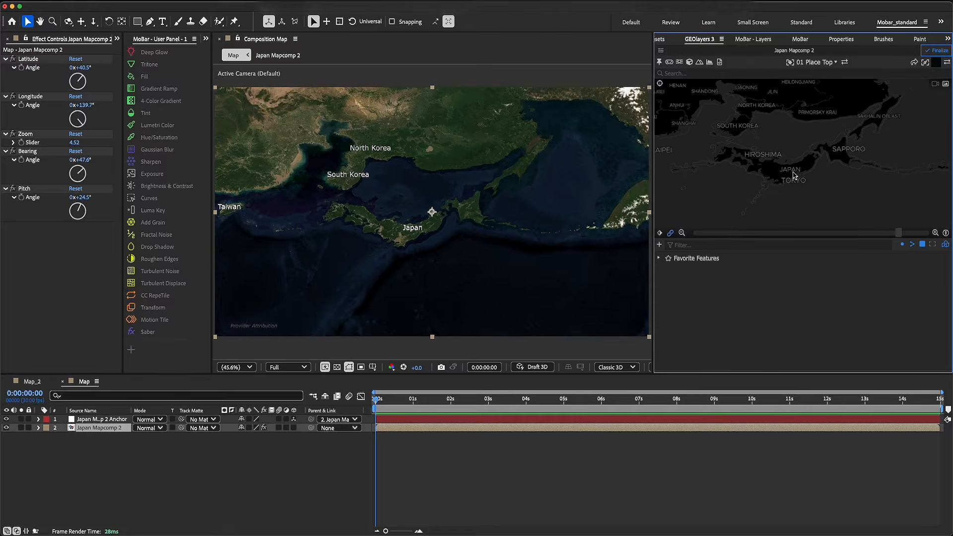
pyautogui.scroll(3, 794, 177)
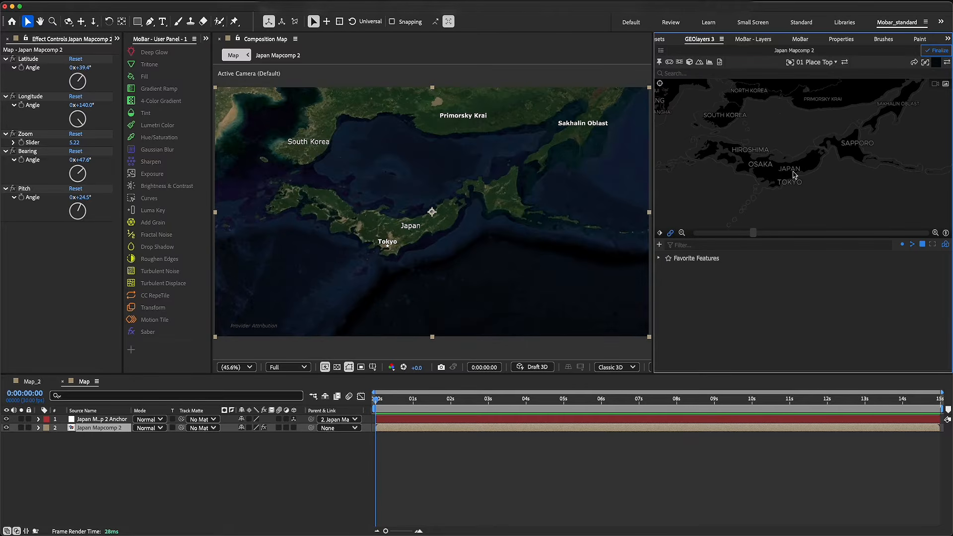
pyautogui.scroll(3, 800, 174)
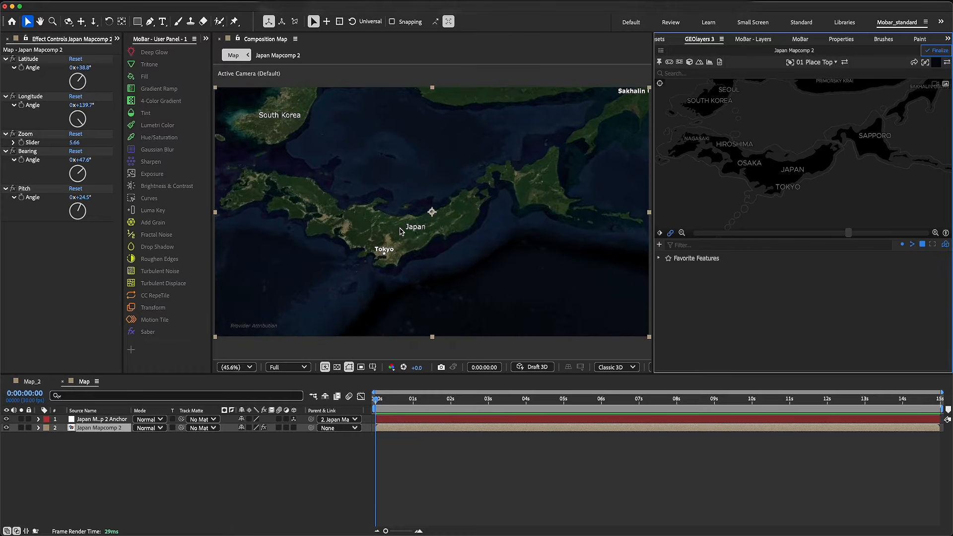
# Turn off the labels of Japan Mapcomp 2 and return to its map view
pyautogui.click(661, 51)
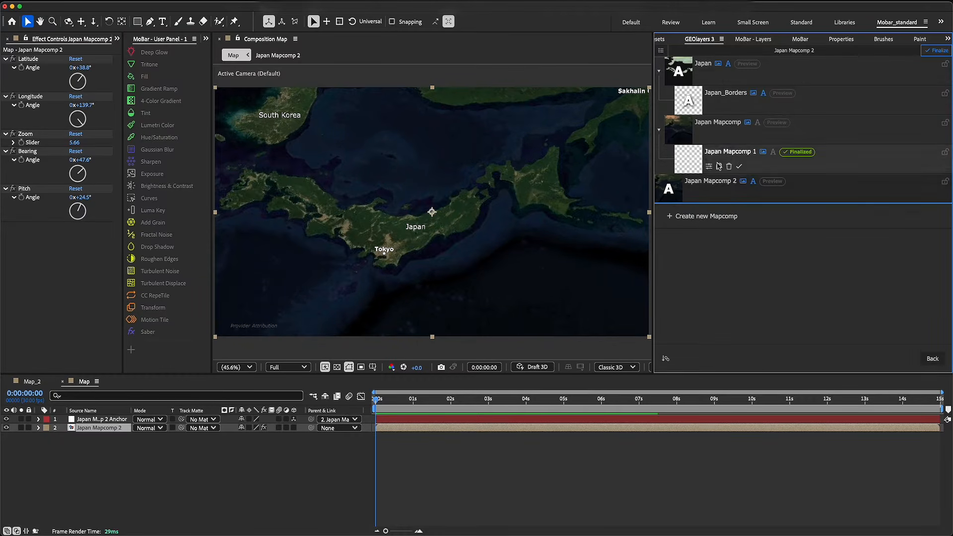
pyautogui.click(754, 182)
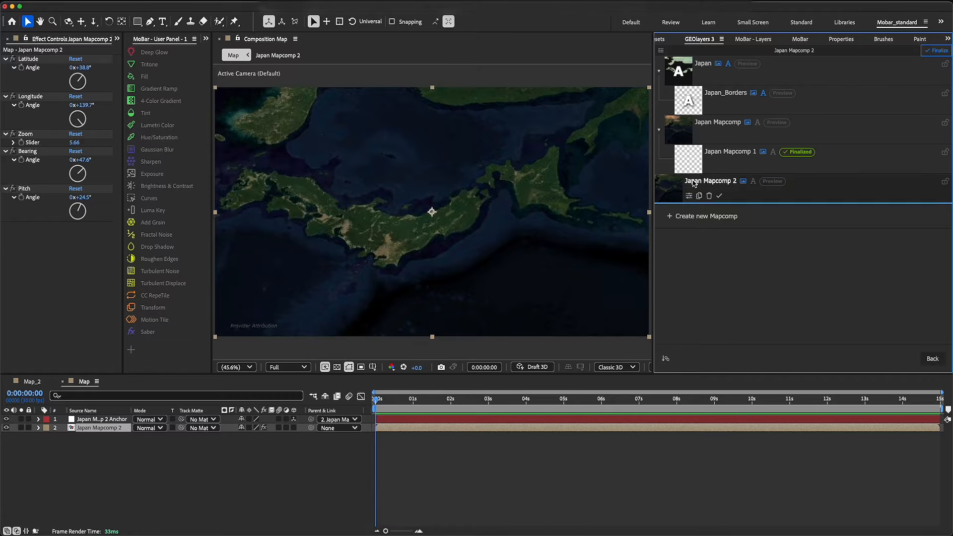
pyautogui.doubleClick(720, 183)
# Recenter the map at about 37.7° latitude and 138.5° longitude, and finalize Japan Mapcomp 2
pyautogui.moveTo(701, 200); pyautogui.dragTo(791, 152)
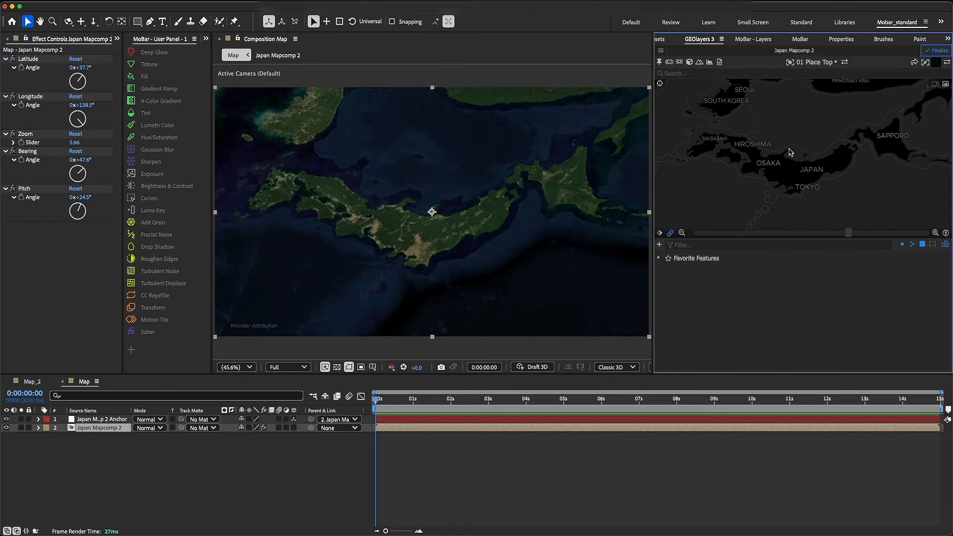
pyautogui.click(936, 52)
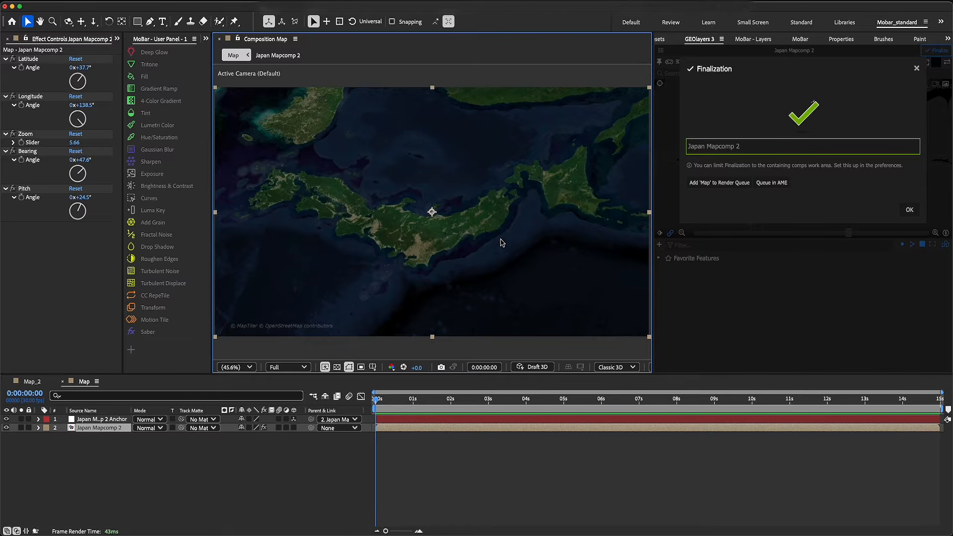
pyautogui.click(917, 212)
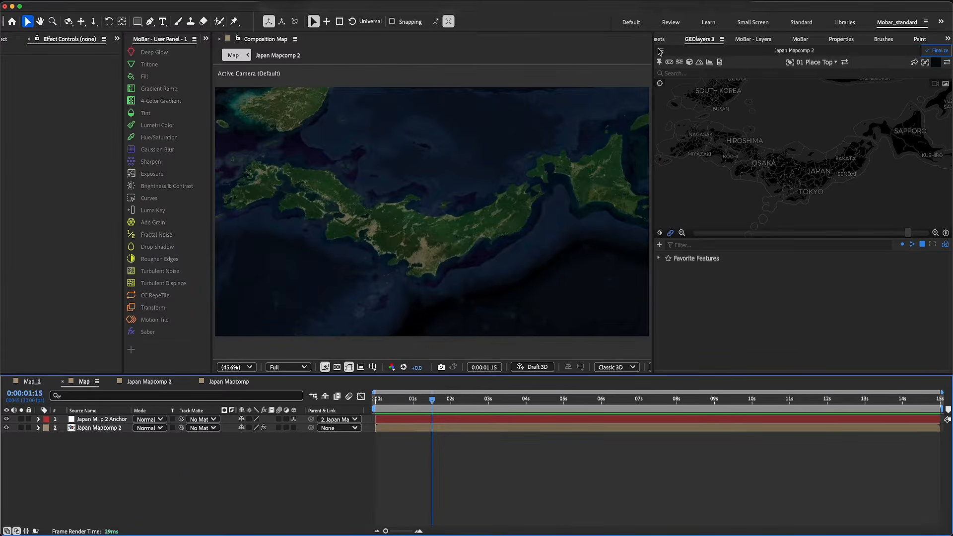
# Duplicate Japan Mapcomp 2 within the same composition as Japan Mapcomp 3, with its view linked to the original
pyautogui.click(660, 51)
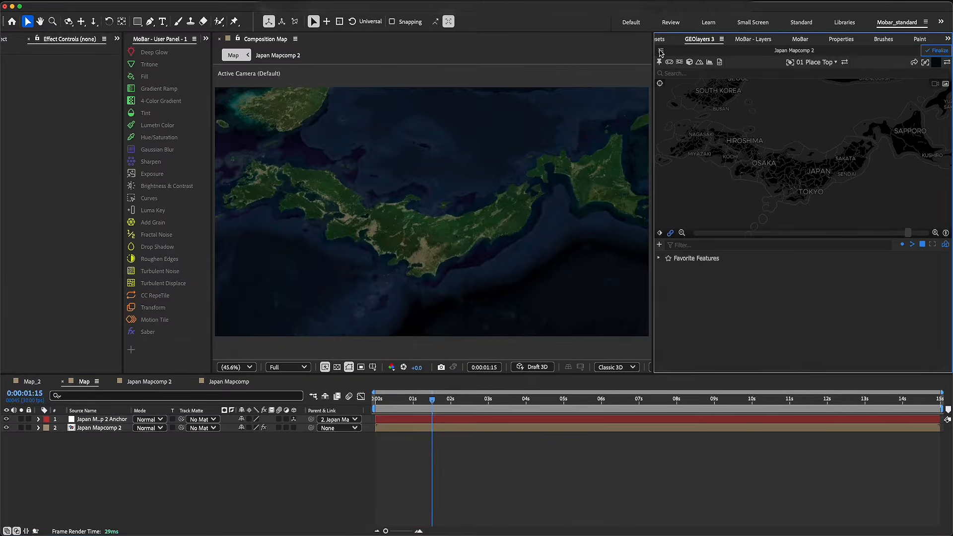
pyautogui.click(700, 196)
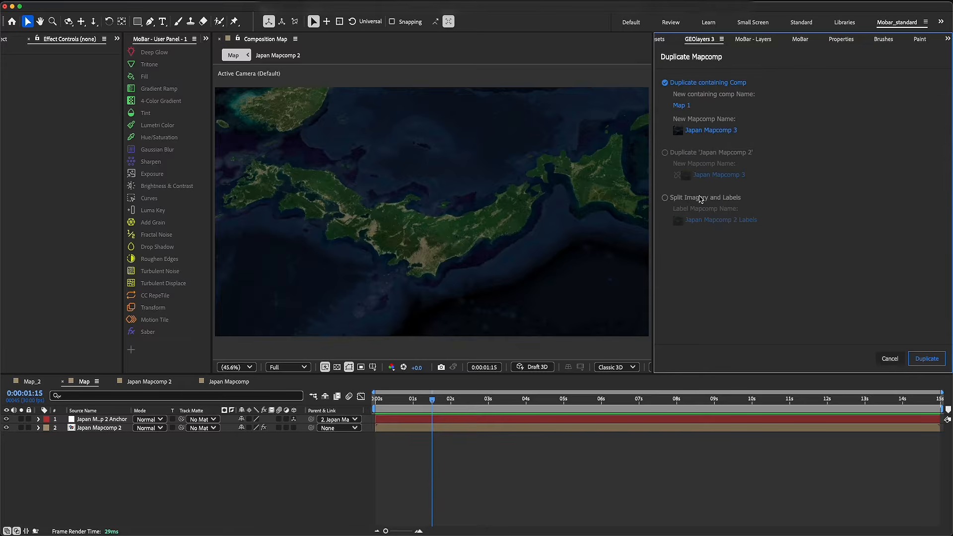
pyautogui.click(665, 153)
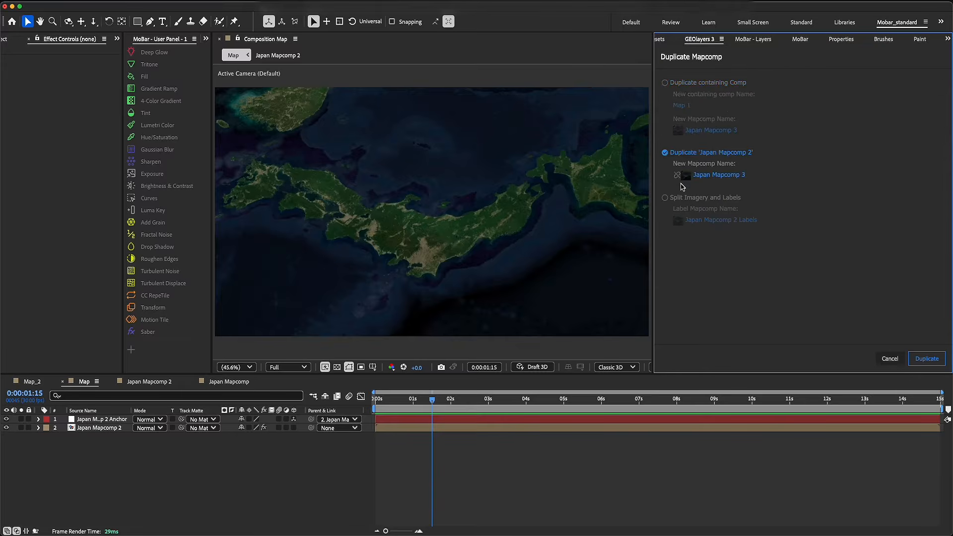
pyautogui.click(677, 176)
pyautogui.click(927, 359)
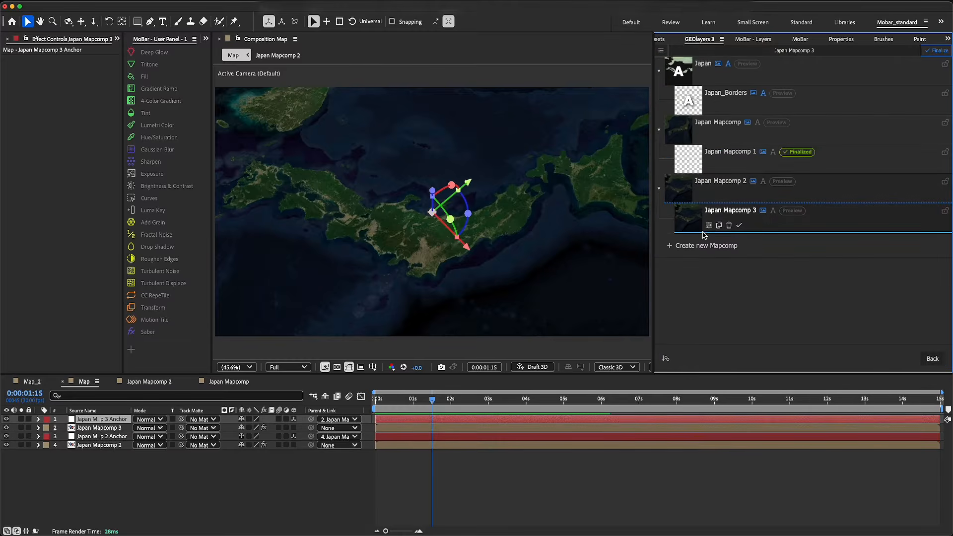
# Switch the imagery of Japan Mapcomp 3 to the Advanced style and open that style for editing
pyautogui.click(708, 225)
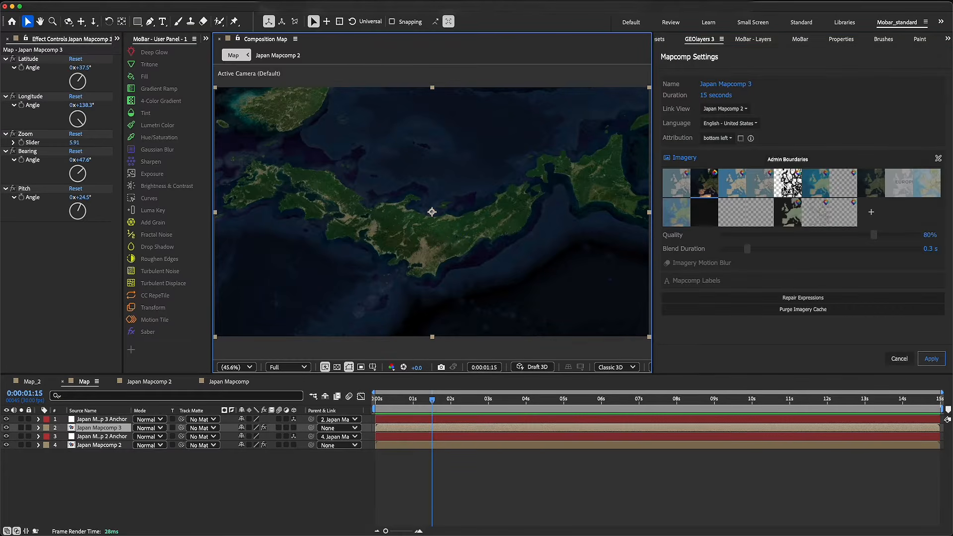
pyautogui.click(730, 186)
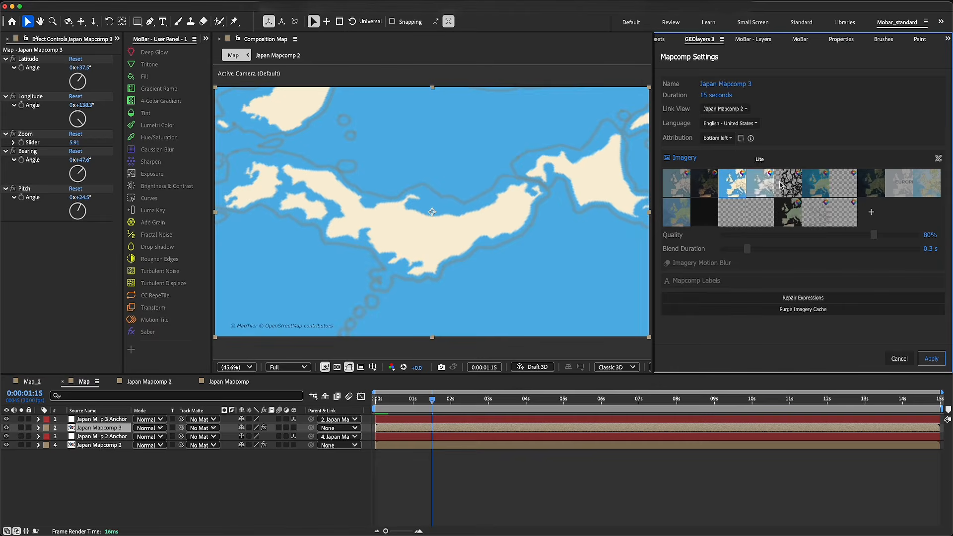
pyautogui.click(938, 158)
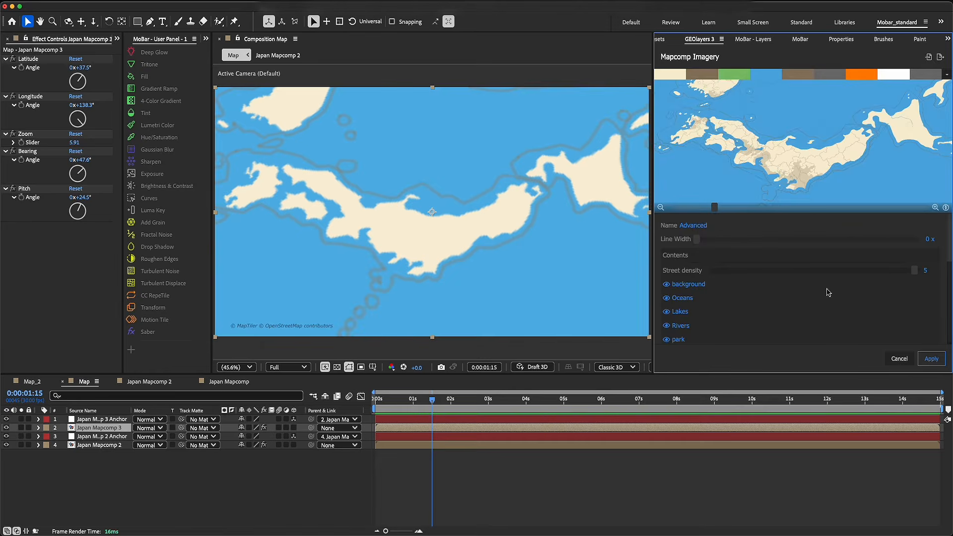
# Hide the background, Oceans, Lakes, Rivers and park contents in the Advanced imagery style
pyautogui.click(693, 288)
pyautogui.click(686, 300)
pyautogui.click(682, 312)
pyautogui.scroll(-1, 684, 316)
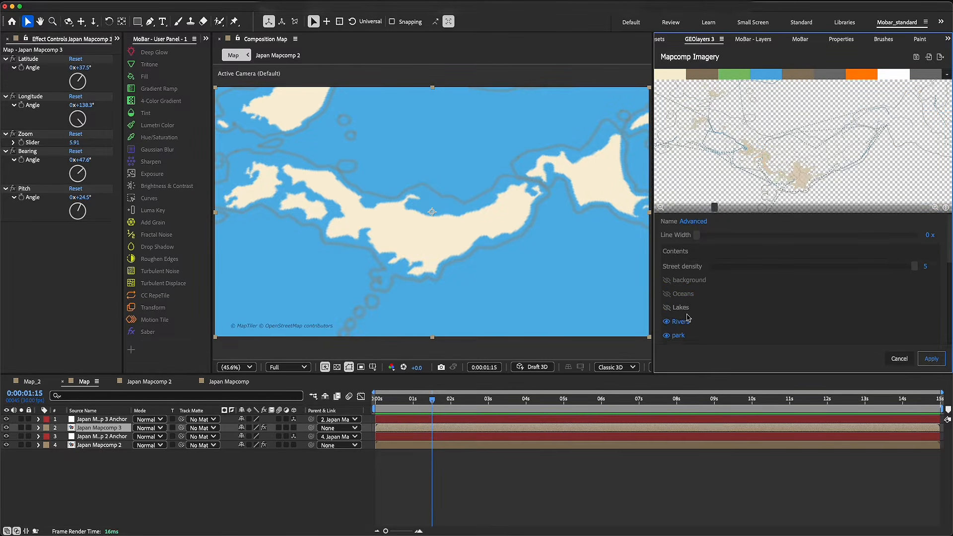
pyautogui.click(684, 314)
pyautogui.click(682, 325)
# Hide the landuse, landcover, Rail, Ferries, aeroway, building and Admin Disputed contents in the Advanced imagery style
pyautogui.scroll(-2, 695, 328)
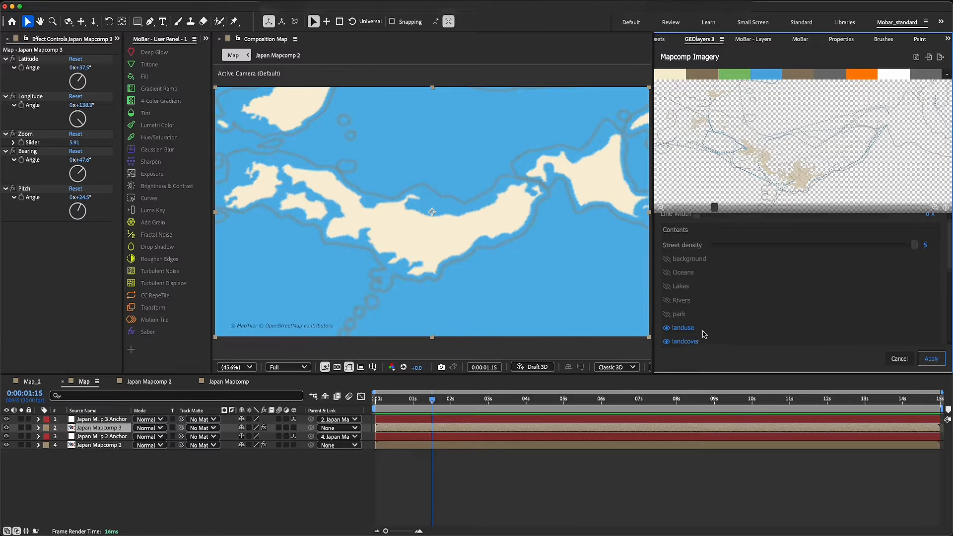
pyautogui.click(685, 309)
pyautogui.click(687, 323)
pyautogui.scroll(-1, 688, 325)
pyautogui.click(677, 317)
pyautogui.click(687, 331)
pyautogui.scroll(-3, 687, 330)
pyautogui.click(685, 276)
pyautogui.click(683, 288)
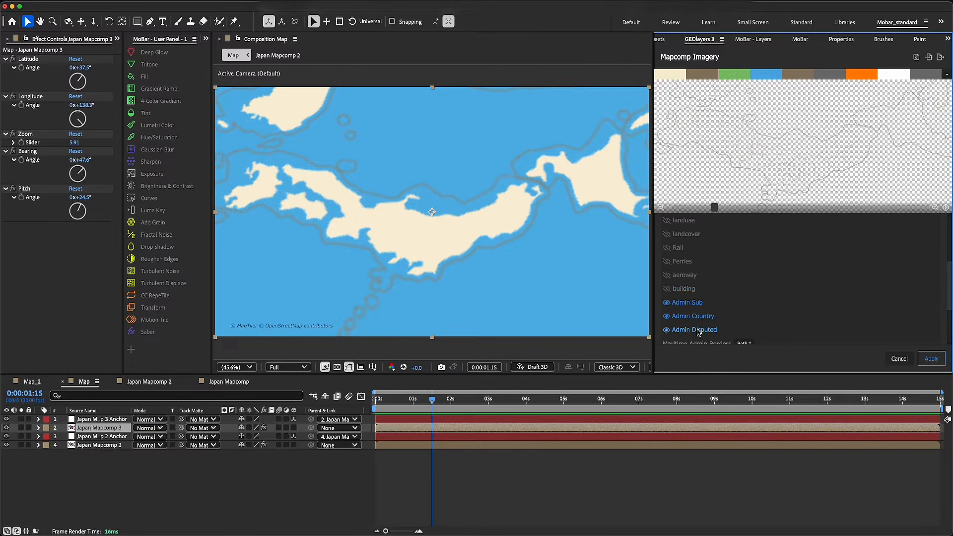
pyautogui.click(697, 331)
# Apply the edited imagery style to Japan Mapcomp 3 and finalize the mapcomps
pyautogui.click(930, 362)
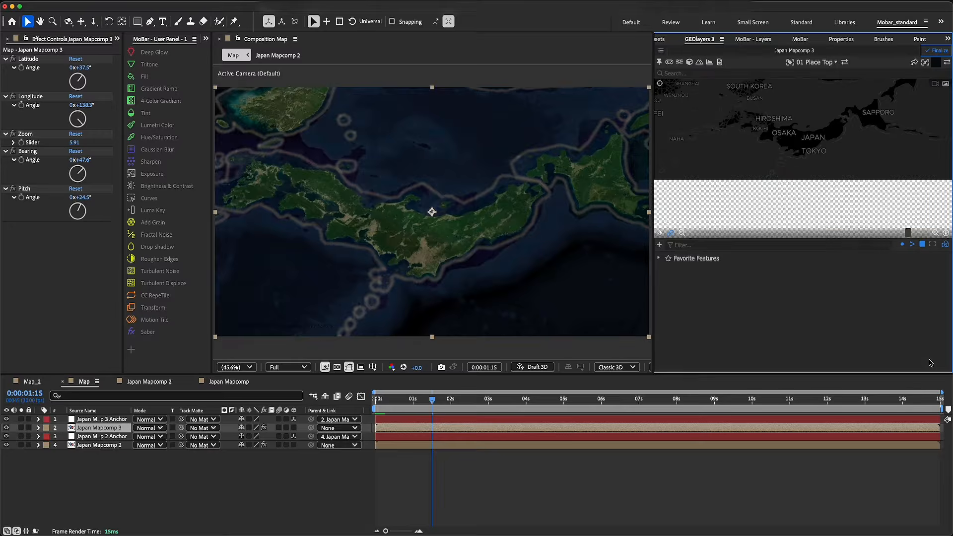
pyautogui.click(936, 51)
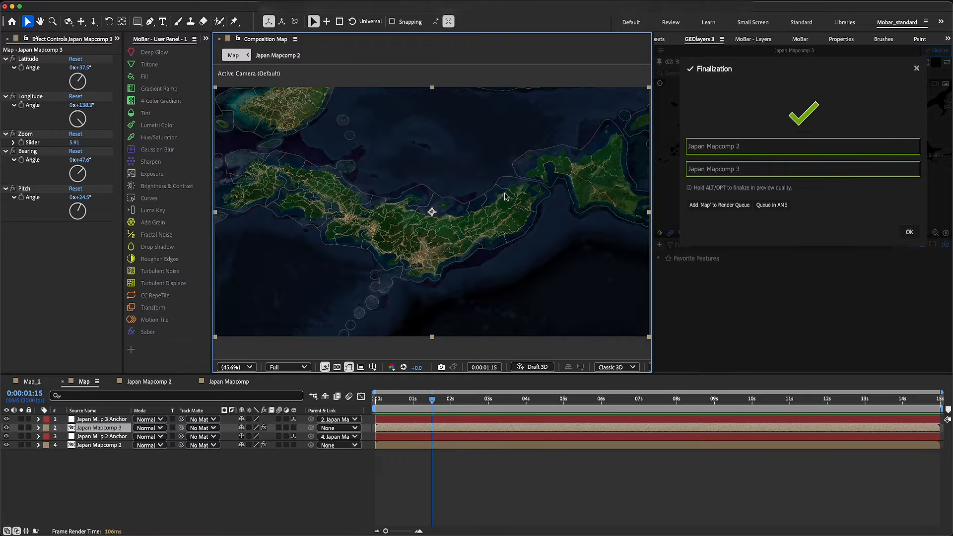
# Close the finalization results and add a Fill effect in light gray to the Japan Mapcomp 3 layer
pyautogui.click(908, 232)
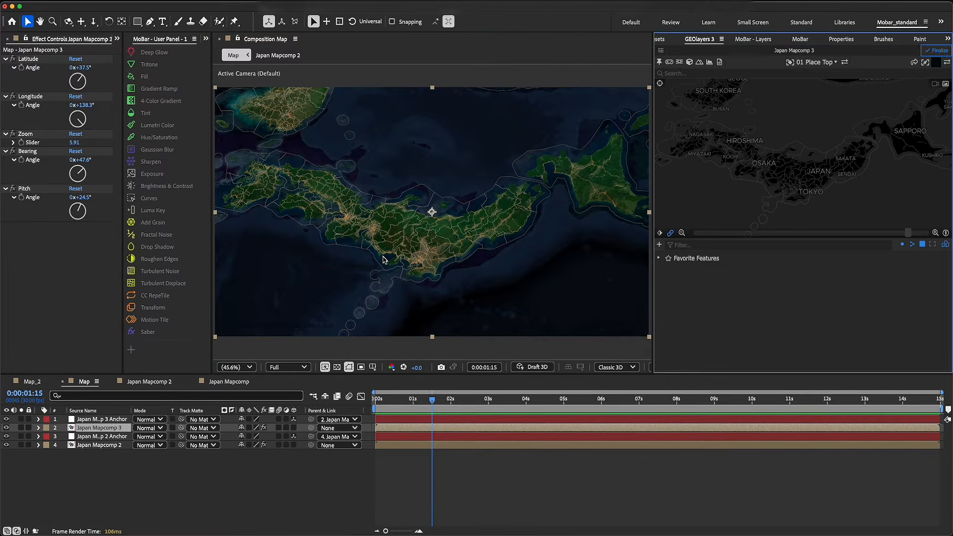
pyautogui.click(147, 77)
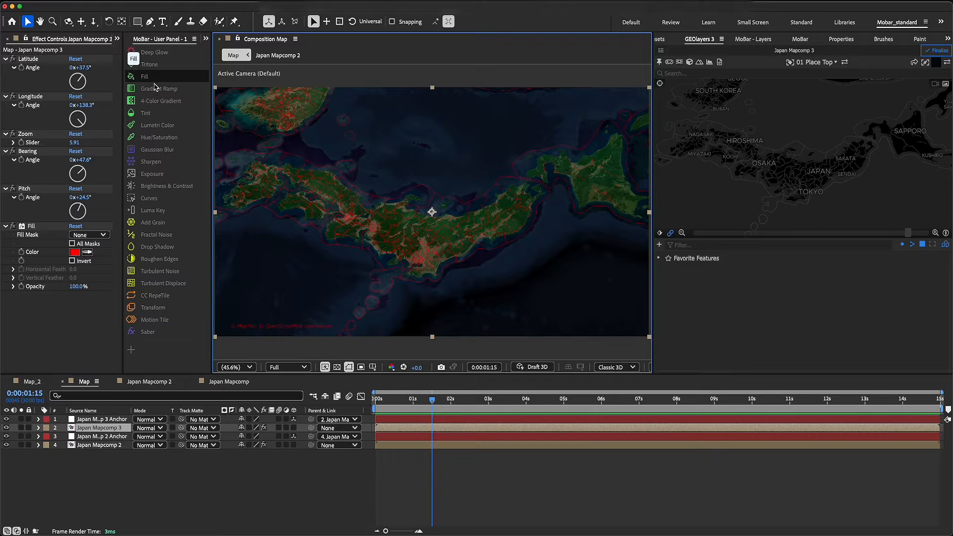
pyautogui.click(74, 252)
pyautogui.moveTo(688, 211); pyautogui.dragTo(639, 235)
pyautogui.click(889, 191)
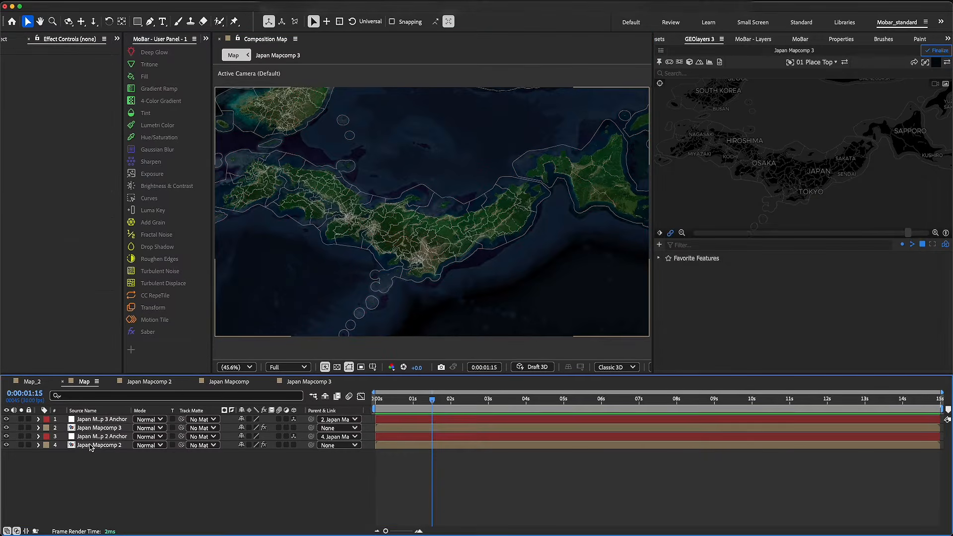
# Add Hue/Saturation with Master Saturation -100 and Brightness & Contrast with Contrast 40 to the Japan Mapcomp 2 layer
pyautogui.click(94, 444)
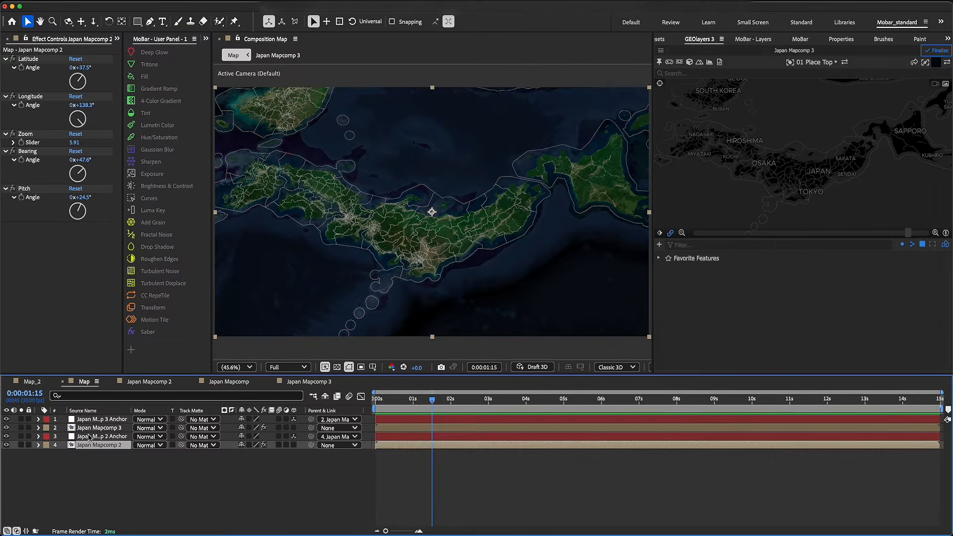
pyautogui.click(163, 142)
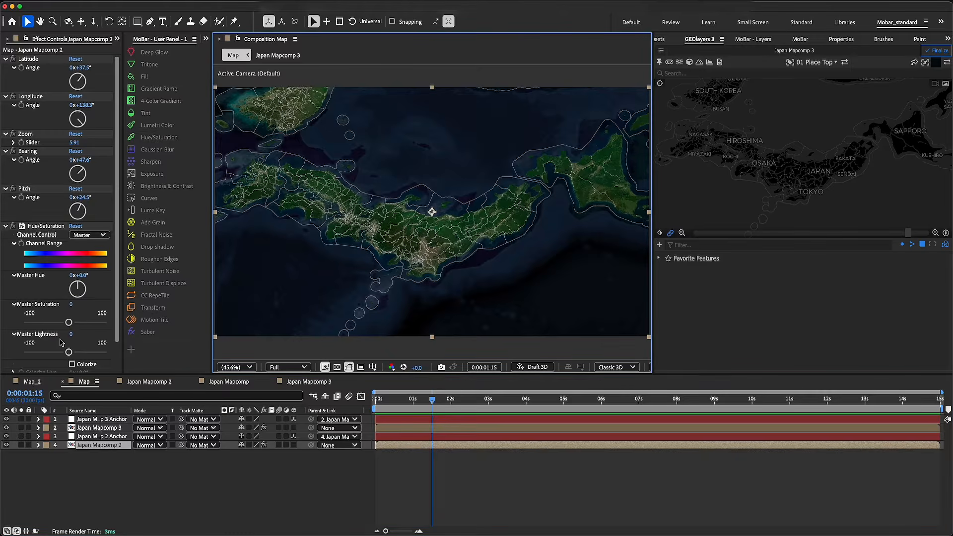
pyautogui.scroll(-2, 58, 307)
pyautogui.moveTo(69, 301); pyautogui.dragTo(2, 305)
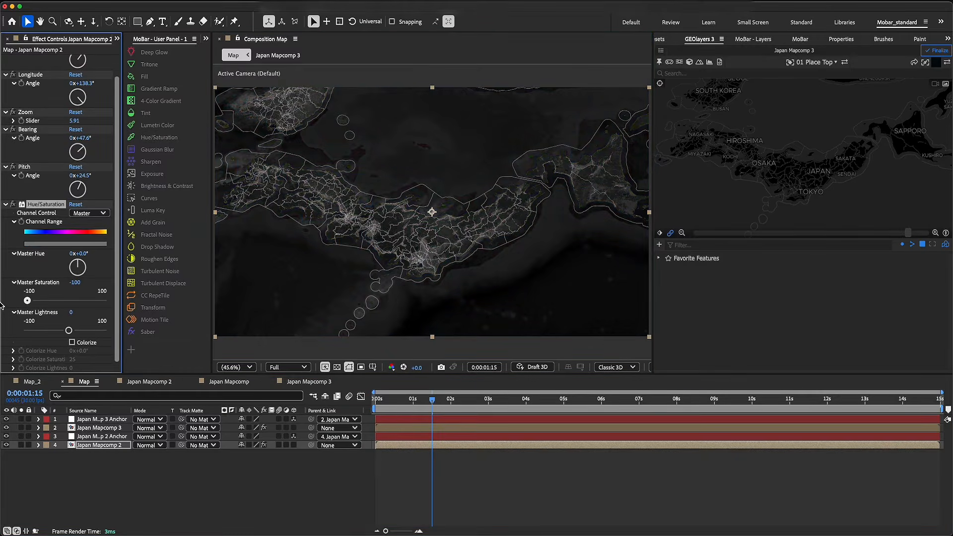
pyautogui.click(165, 188)
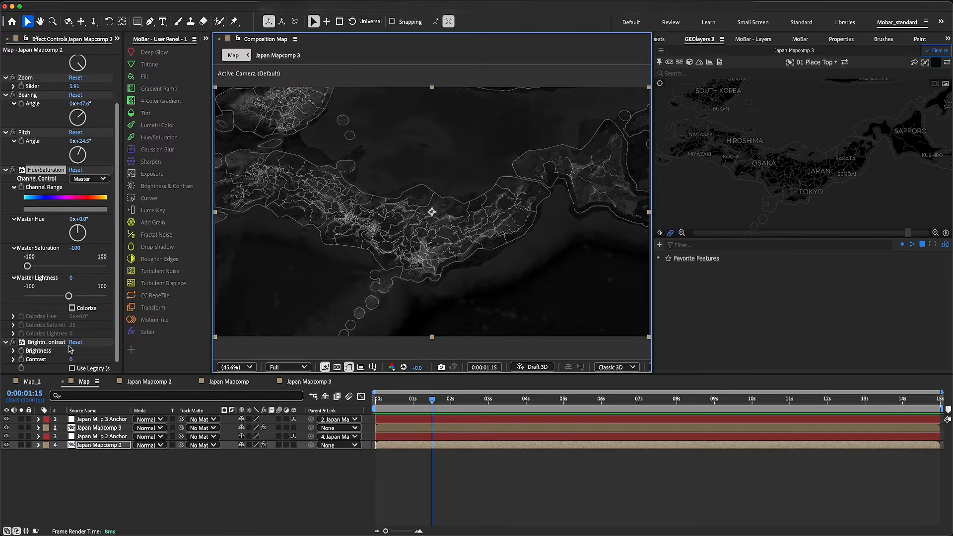
pyautogui.moveTo(72, 359); pyautogui.dragTo(83, 359)
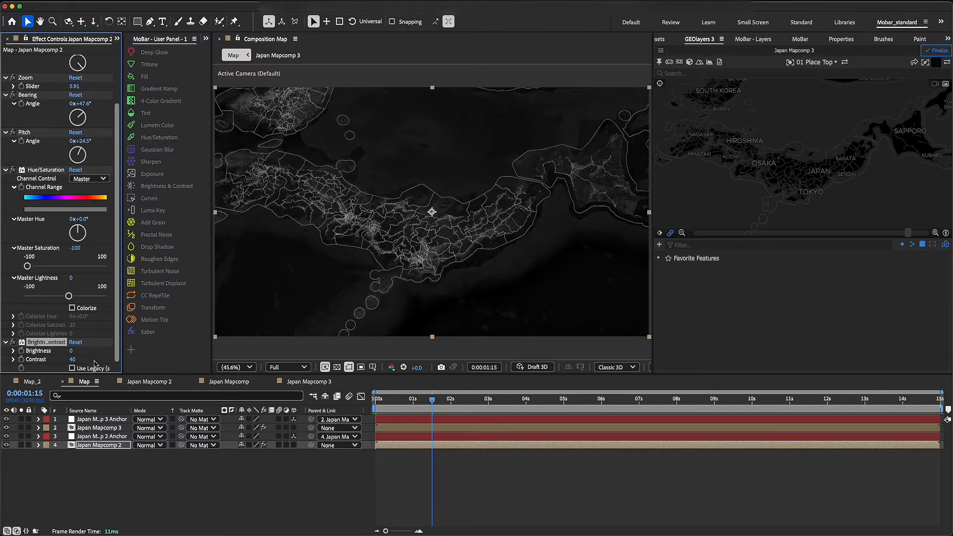
pyautogui.click(119, 469)
# Lower the opacity of the Japan Mapcomp 3 layer to 33% and collapse its properties
pyautogui.click(99, 428)
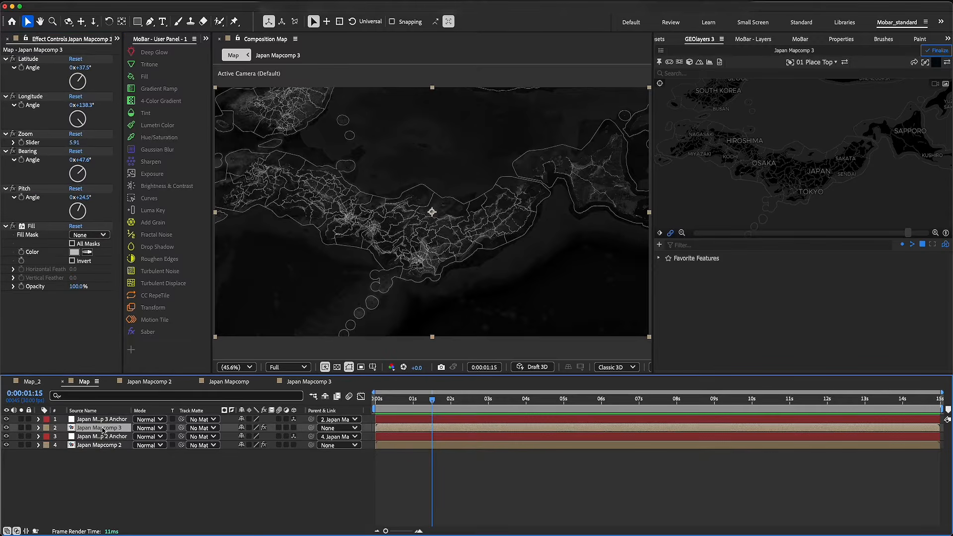
pyautogui.press('t')
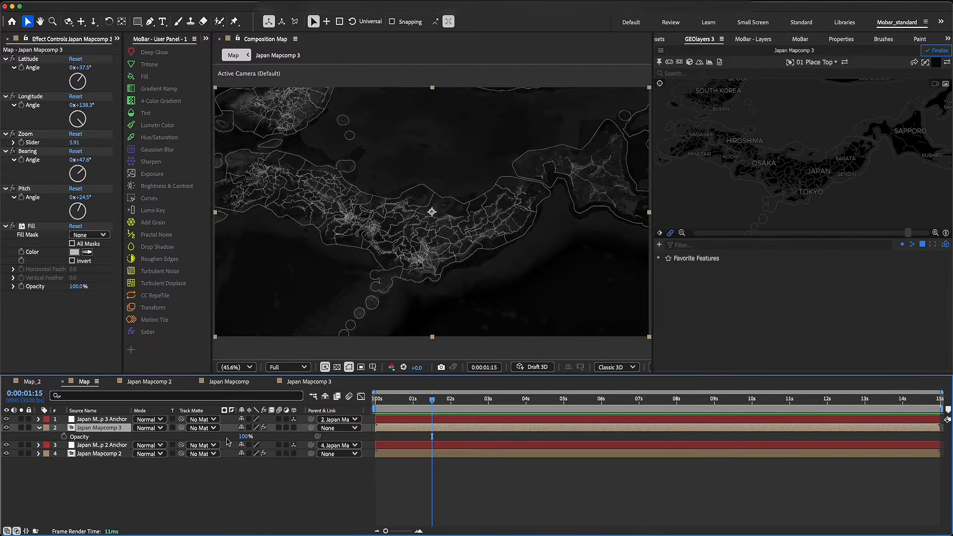
pyautogui.moveTo(244, 437); pyautogui.dragTo(236, 441)
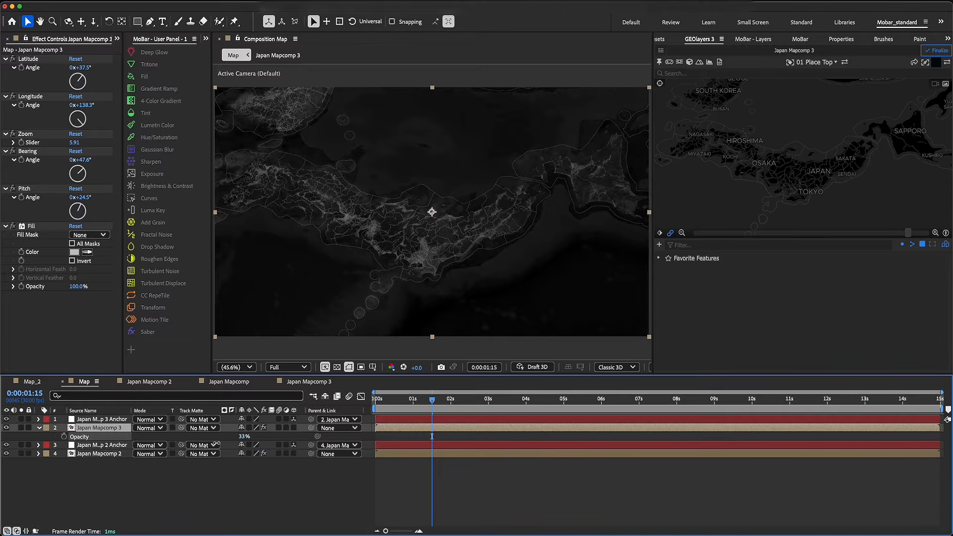
pyautogui.click(223, 491)
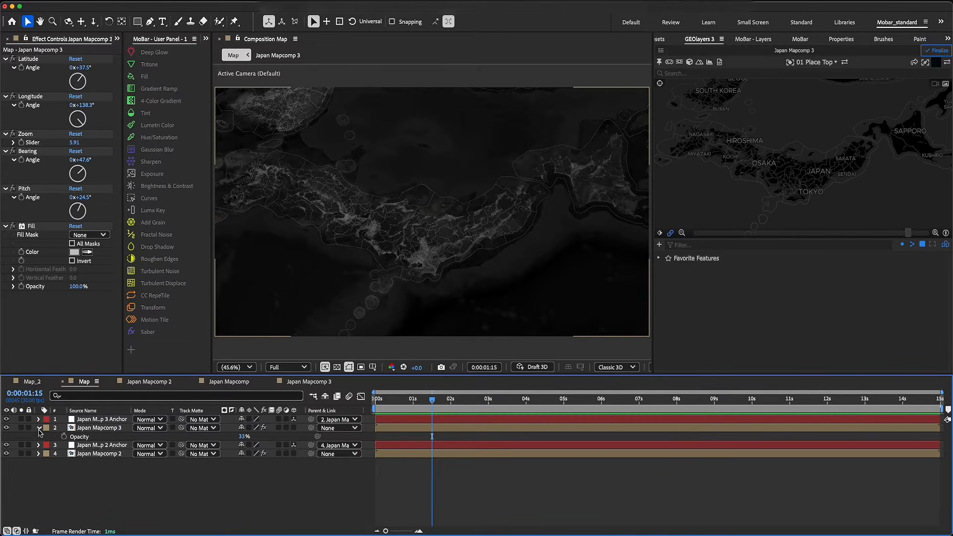
pyautogui.click(39, 429)
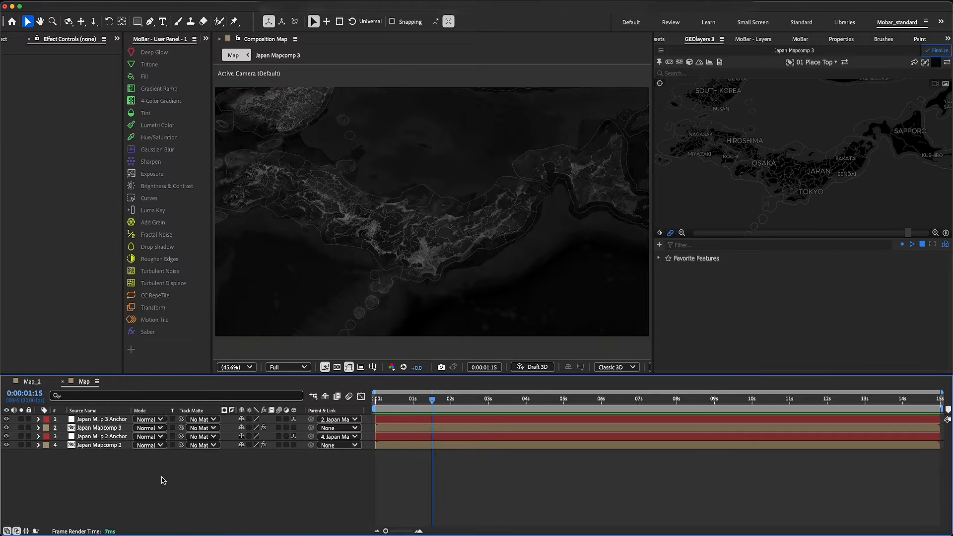
# Create a new 1920x1080, 30 fps composition with a 15-second duration, named Radio
pyautogui.click(11, 42)
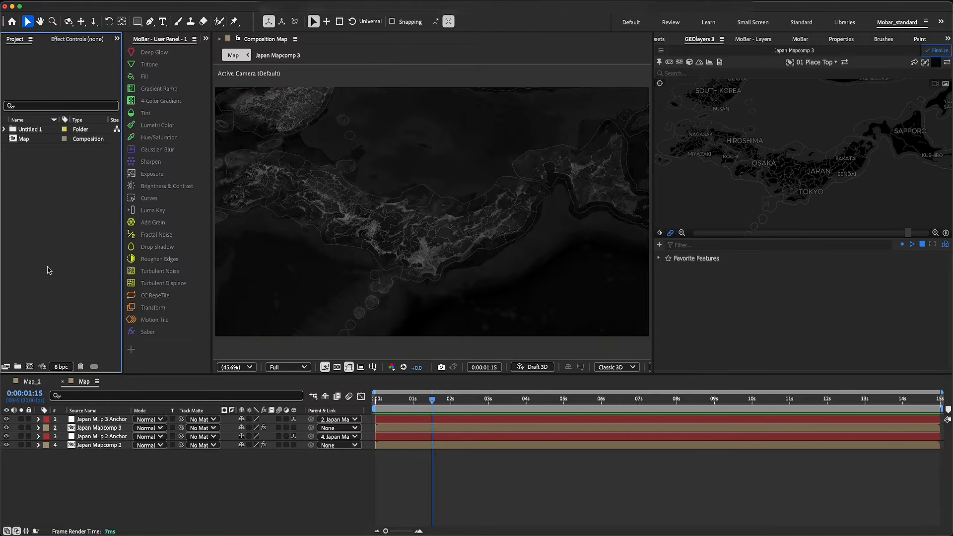
pyautogui.click(29, 367)
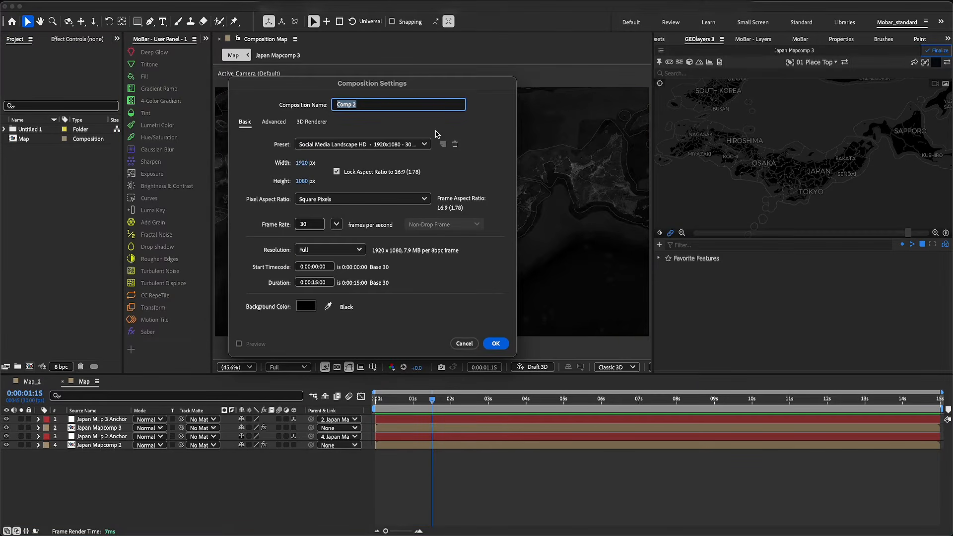
pyautogui.write('Radio')
pyautogui.press('Return')
# Add a comp-sized mid-gray solid layer to the Radio composition
pyautogui.press('q')
pyautogui.rightClick(146, 447)
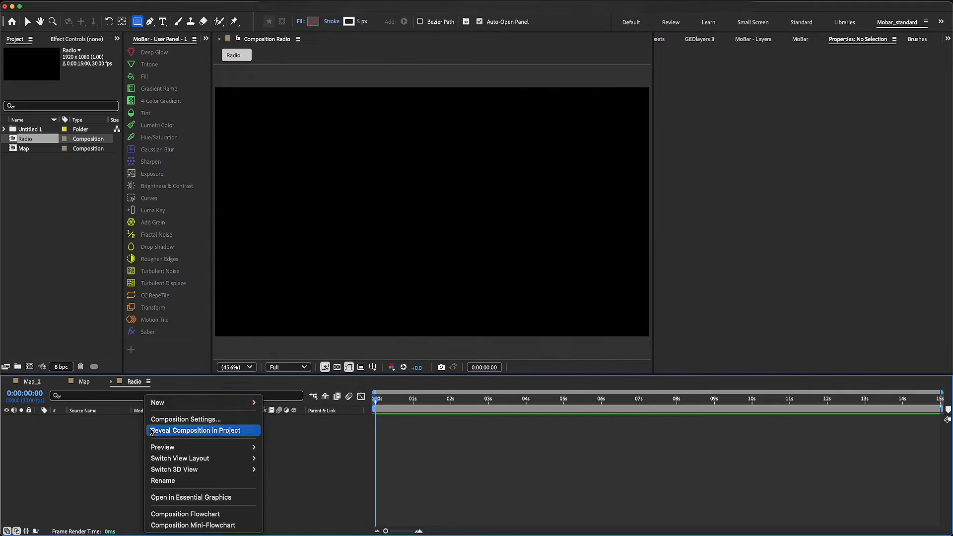
pyautogui.moveTo(182, 407)
pyautogui.click(277, 430)
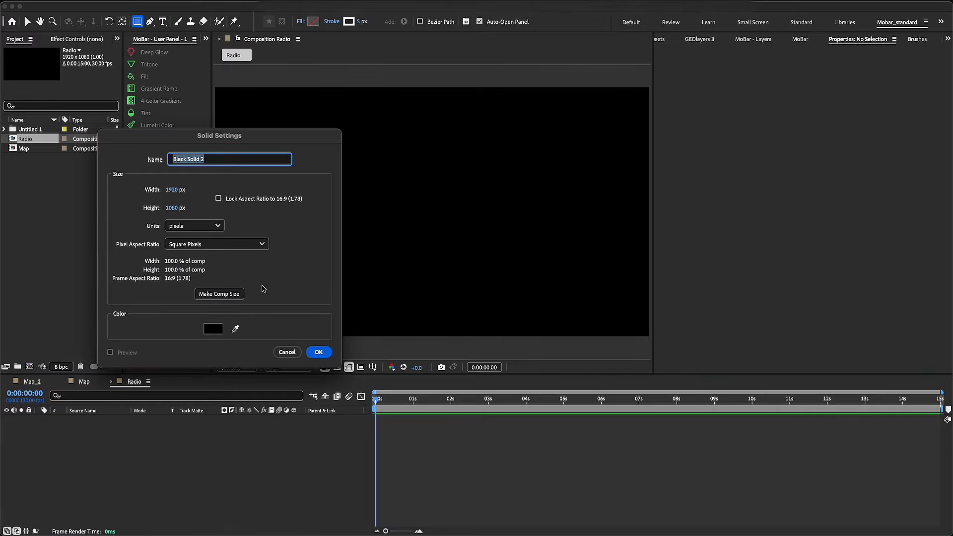
pyautogui.click(218, 329)
pyautogui.moveTo(706, 228); pyautogui.dragTo(606, 280)
pyautogui.moveTo(714, 249); pyautogui.dragTo(636, 248)
pyautogui.click(890, 190)
pyautogui.click(318, 352)
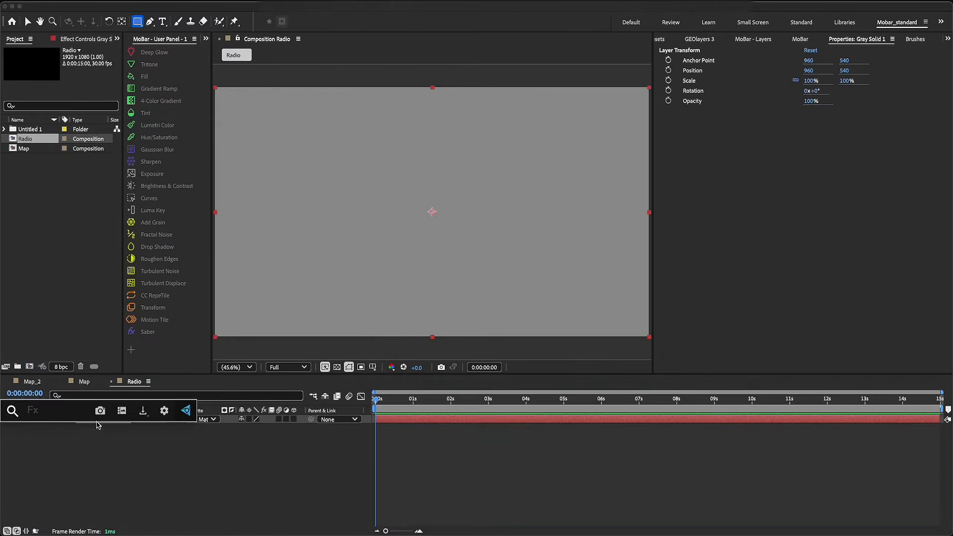
# Apply the Radio Waves effect to the gray solid and preview the expanding rings
pyautogui.write('radi')
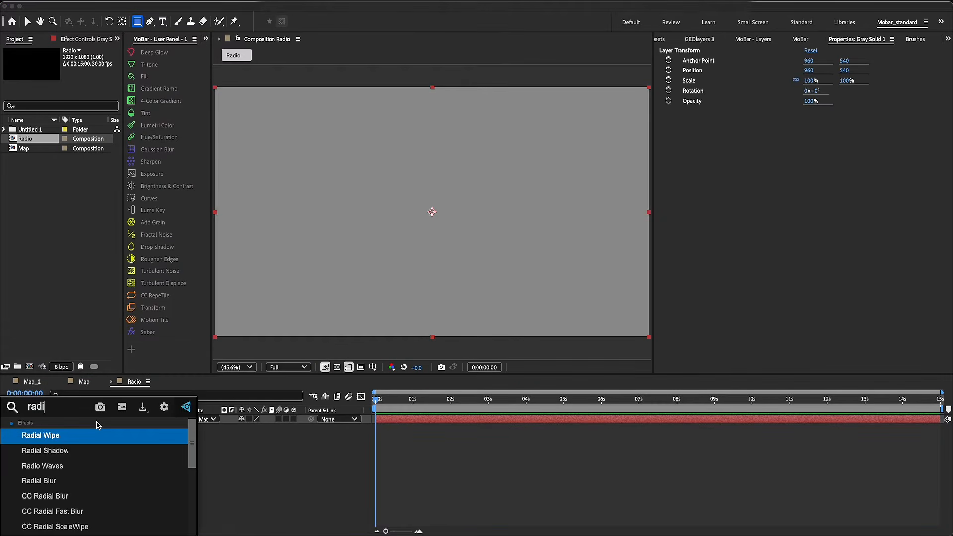
pyautogui.write('o')
pyautogui.click(95, 436)
pyautogui.press('h')
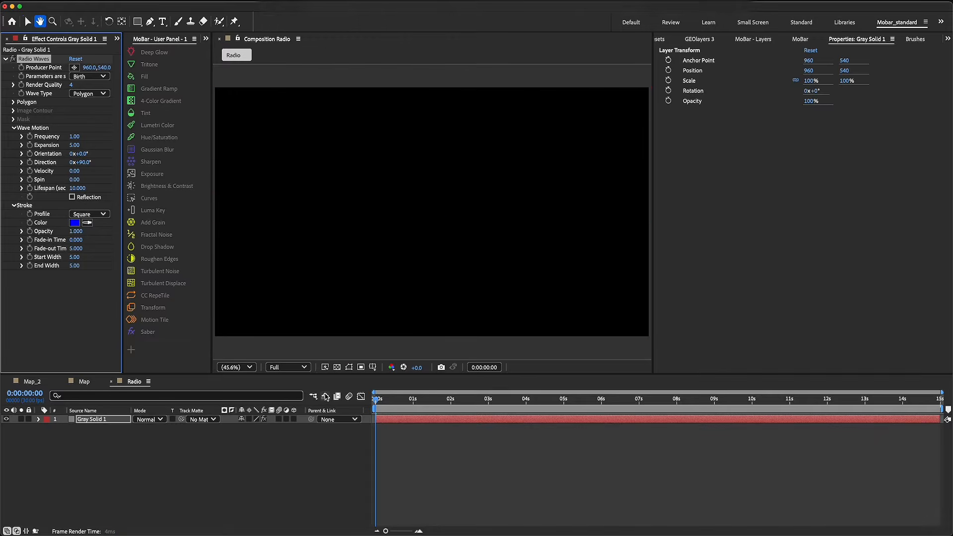
pyautogui.press('space')
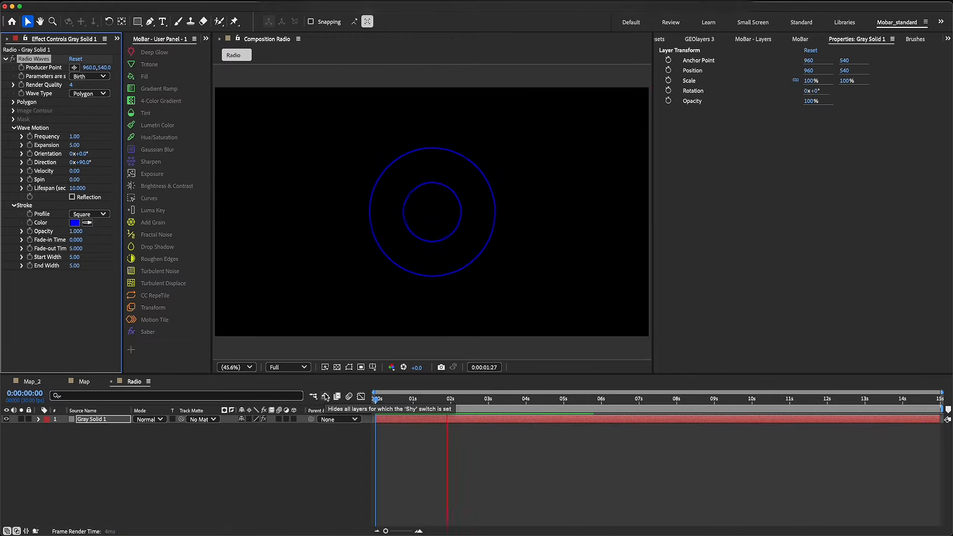
pyautogui.press('space')
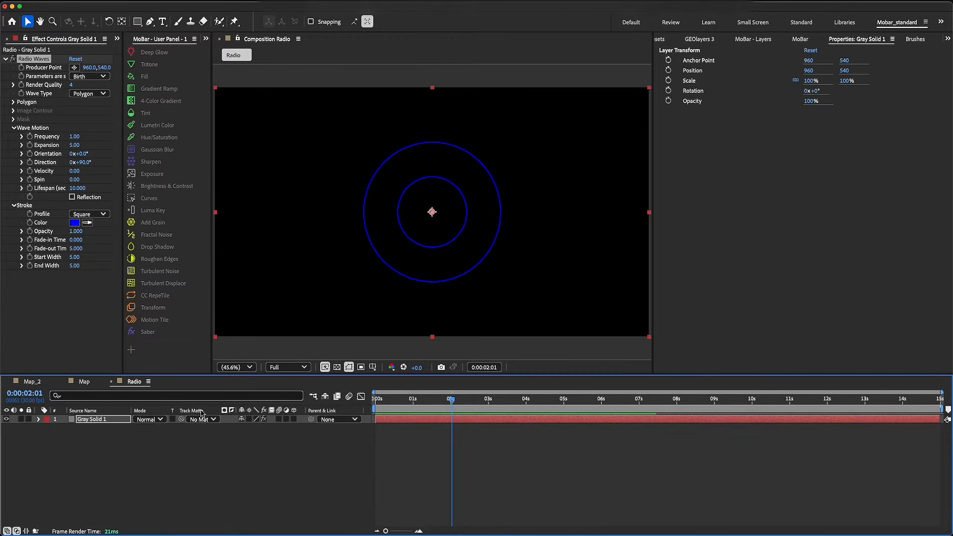
# Examine the red pulses around the city labels in the Map_2 composition for reference, and return to the Radio composition
pyautogui.click(32, 381)
pyautogui.moveTo(486, 406); pyautogui.dragTo(555, 408)
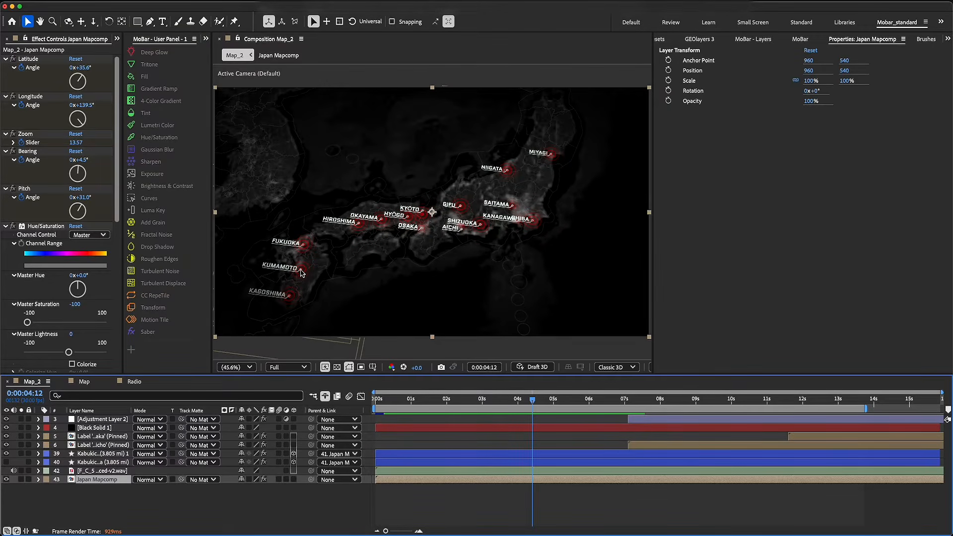
pyautogui.click(133, 382)
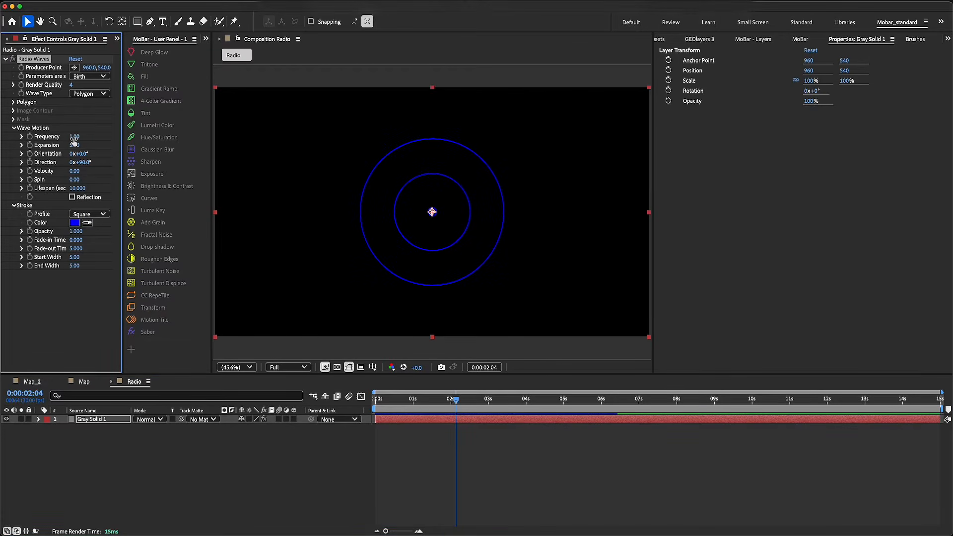
# Set the Radio Waves Frequency to 1.50 and Expansion to 2.50, and preview the animation
pyautogui.moveTo(73, 137); pyautogui.dragTo(74, 140)
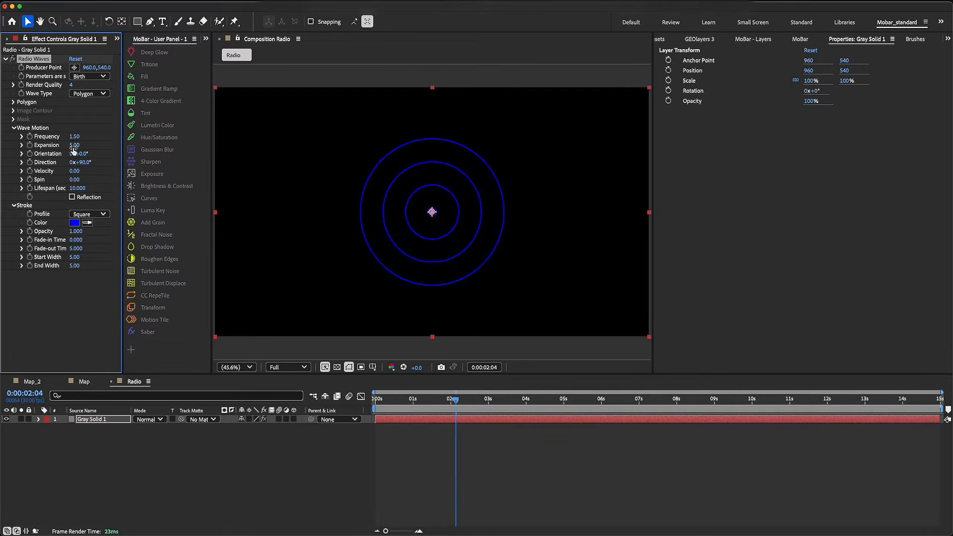
pyautogui.moveTo(71, 147); pyautogui.dragTo(64, 151)
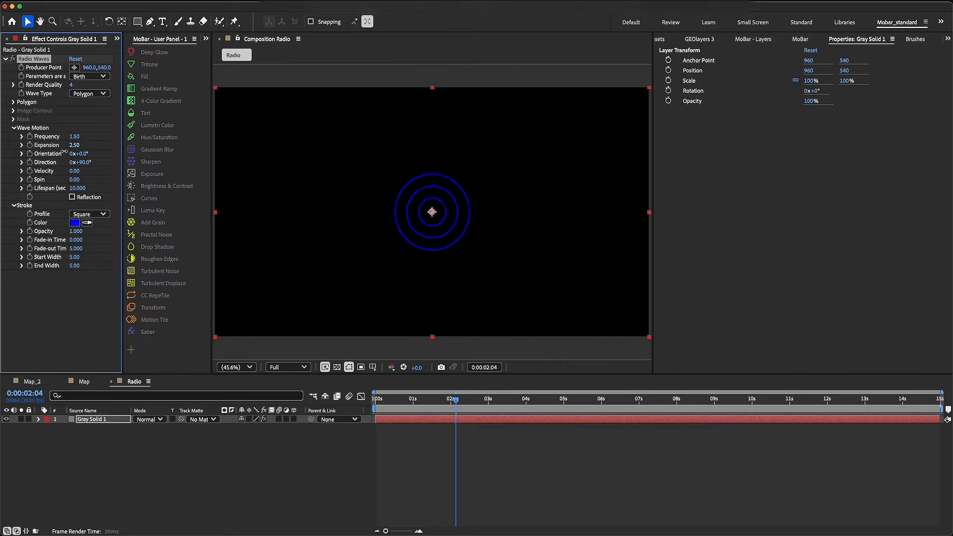
pyautogui.click(406, 401)
pyautogui.press('space')
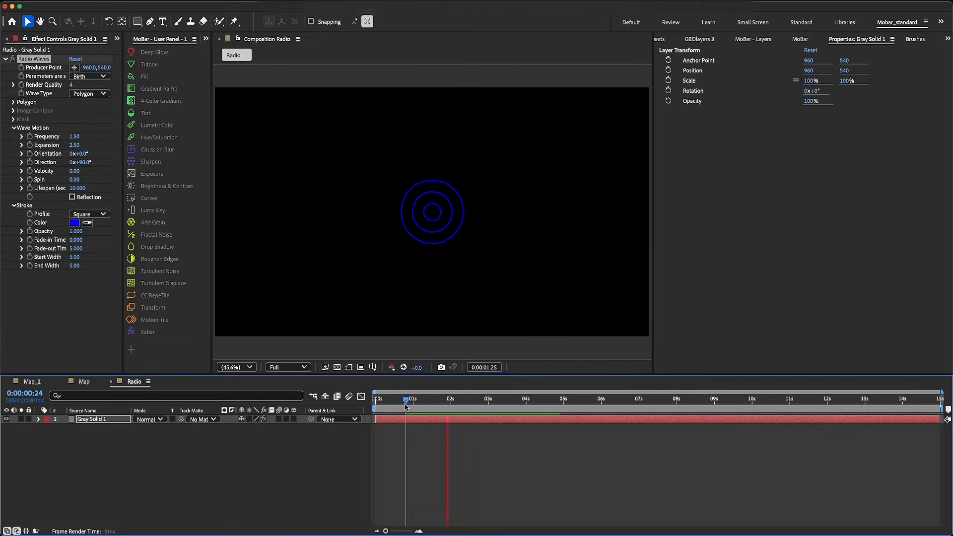
pyautogui.press('space')
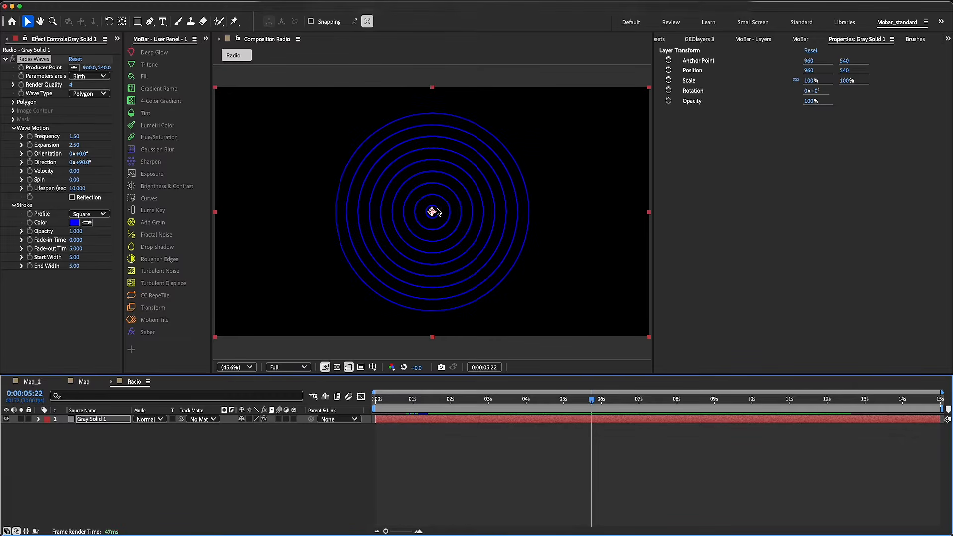
# Shorten the Radio Waves Lifespan to 3.000 seconds and preview the fading rings
pyautogui.moveTo(82, 188); pyautogui.dragTo(58, 196)
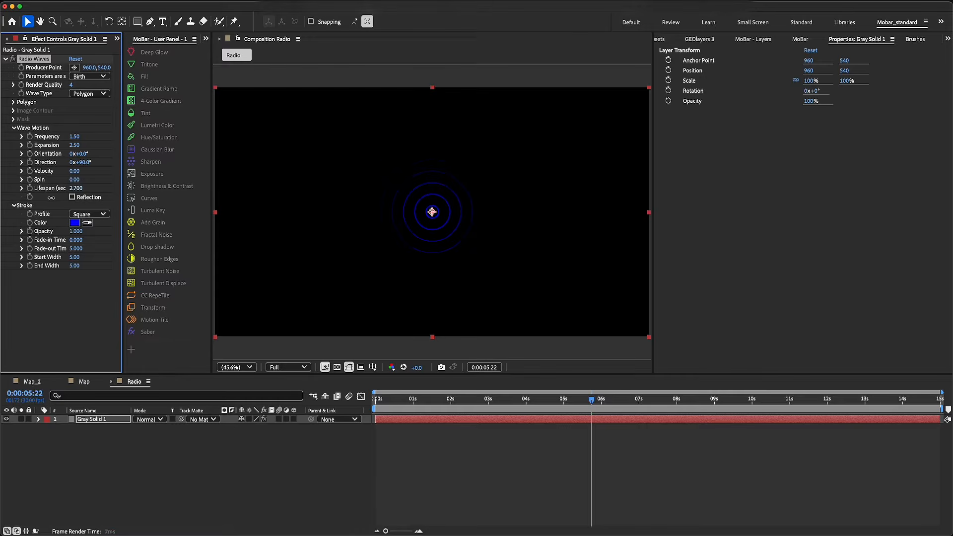
pyautogui.click(385, 410)
pyautogui.press('space')
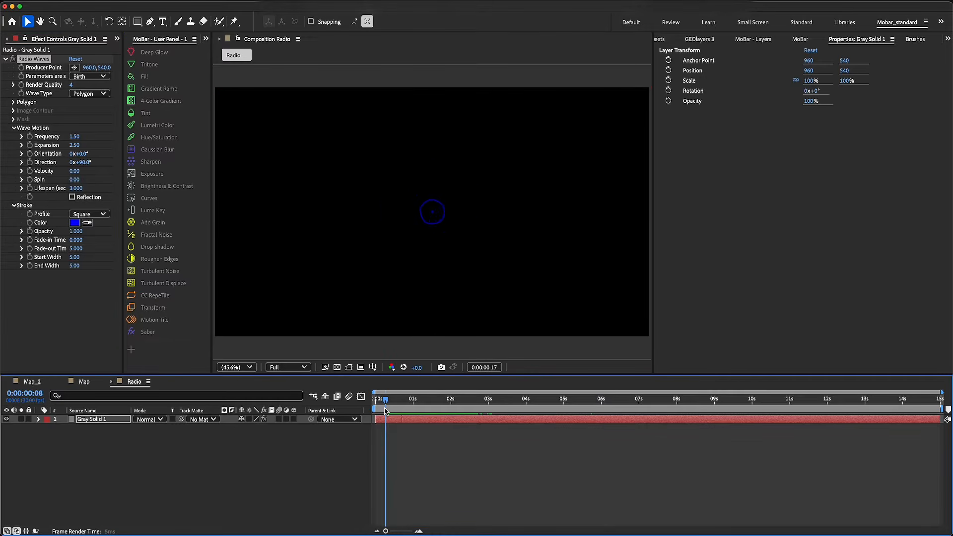
pyautogui.press('space')
# Set the Radio Waves stroke to red FF0000 with a Start Width of 34.80 and an End Width of 1.00
pyautogui.click(75, 223)
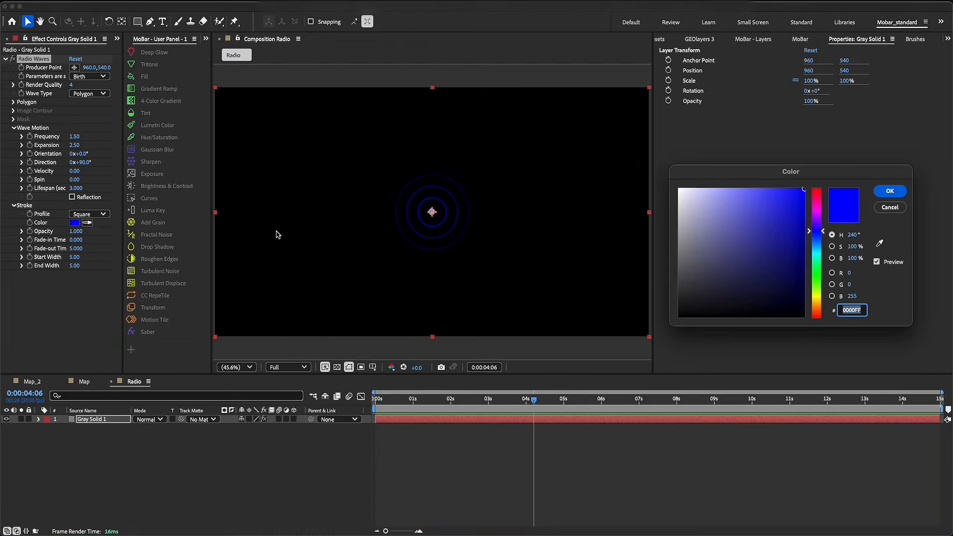
pyautogui.moveTo(814, 215); pyautogui.dragTo(815, 188)
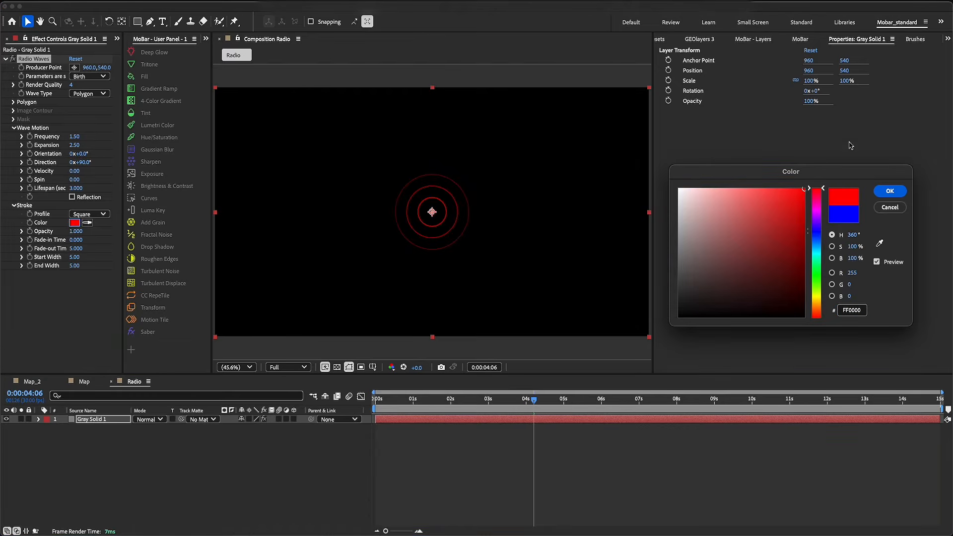
pyautogui.click(888, 191)
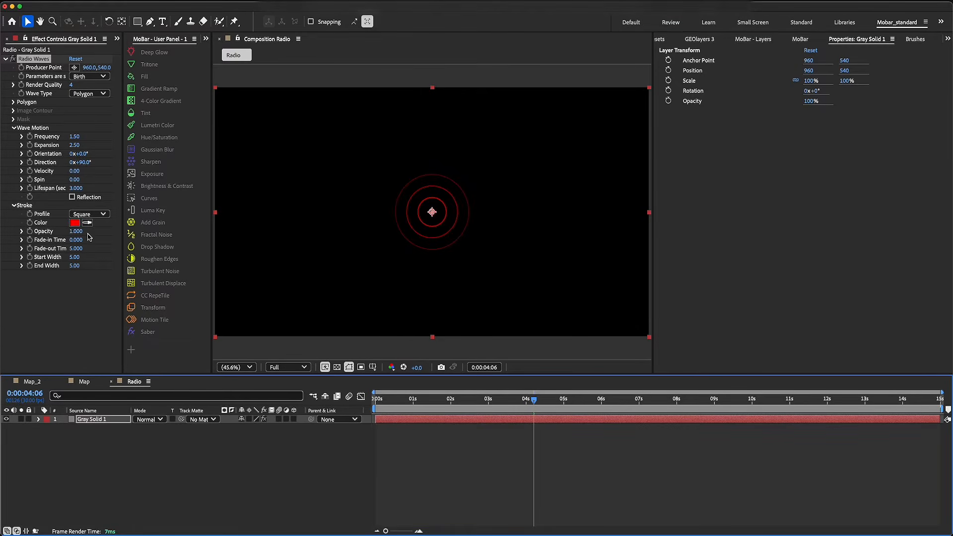
pyautogui.moveTo(75, 259); pyautogui.dragTo(82, 259)
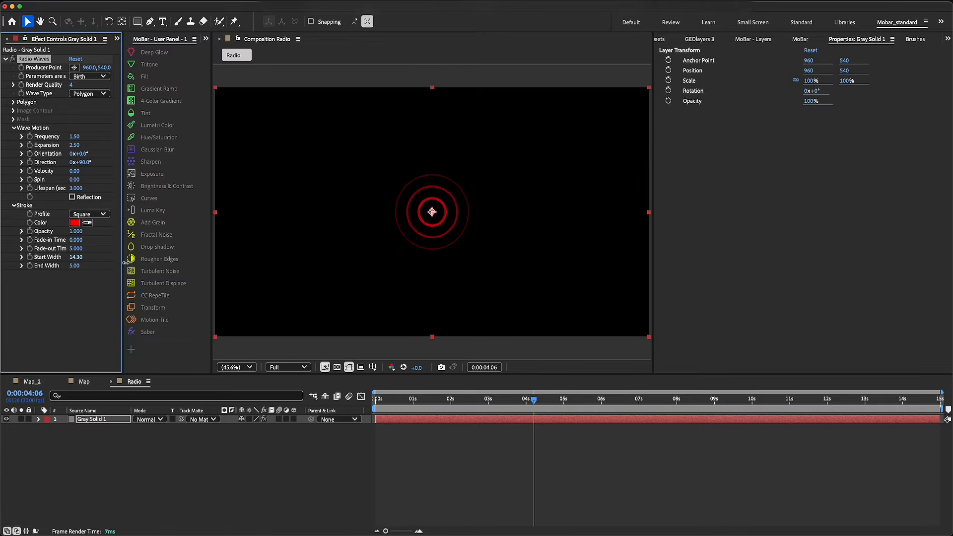
pyautogui.moveTo(135, 261); pyautogui.dragTo(233, 268)
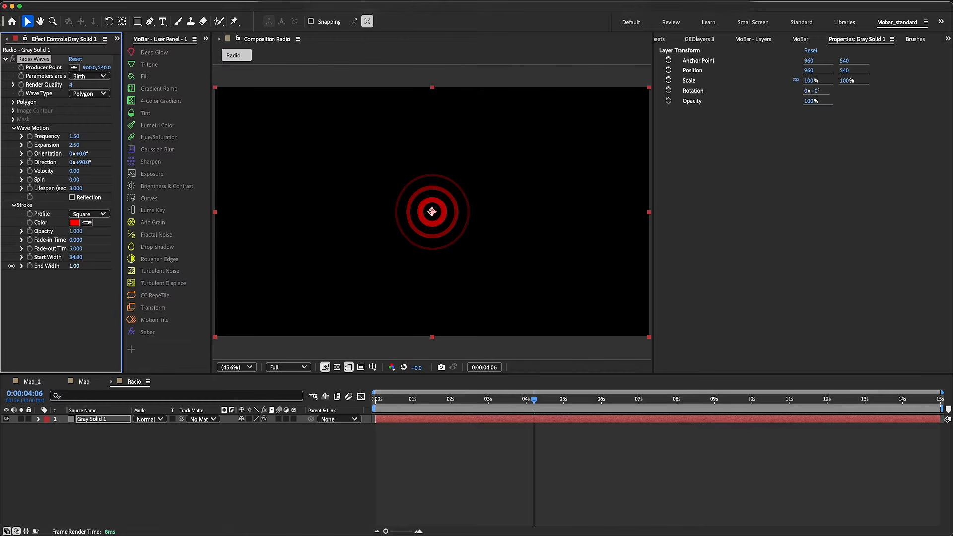
# Set the Radio Waves Start Width to 22.90 and the stroke Profile to Sawtooth In, and preview the rings
pyautogui.moveTo(72, 257); pyautogui.dragTo(170, 260)
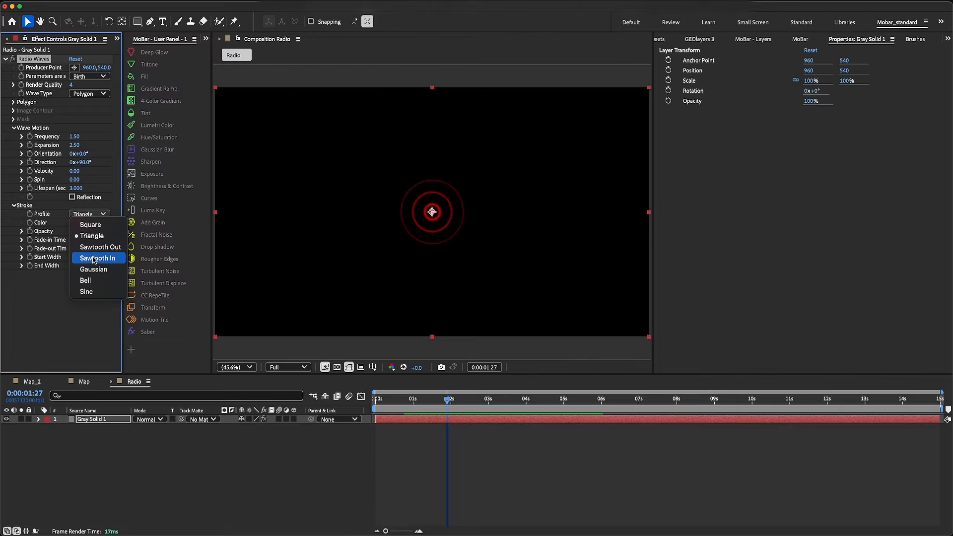
pyautogui.click(95, 259)
pyautogui.press('space')
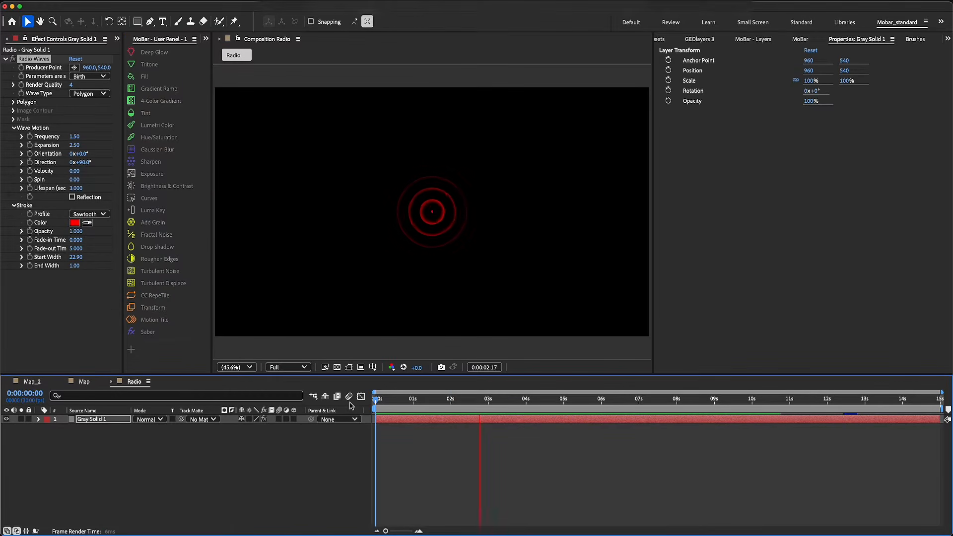
# Increase the Radio Waves Start Width to 50.00 and preview the thicker rings
pyautogui.moveTo(76, 257); pyautogui.dragTo(81, 258)
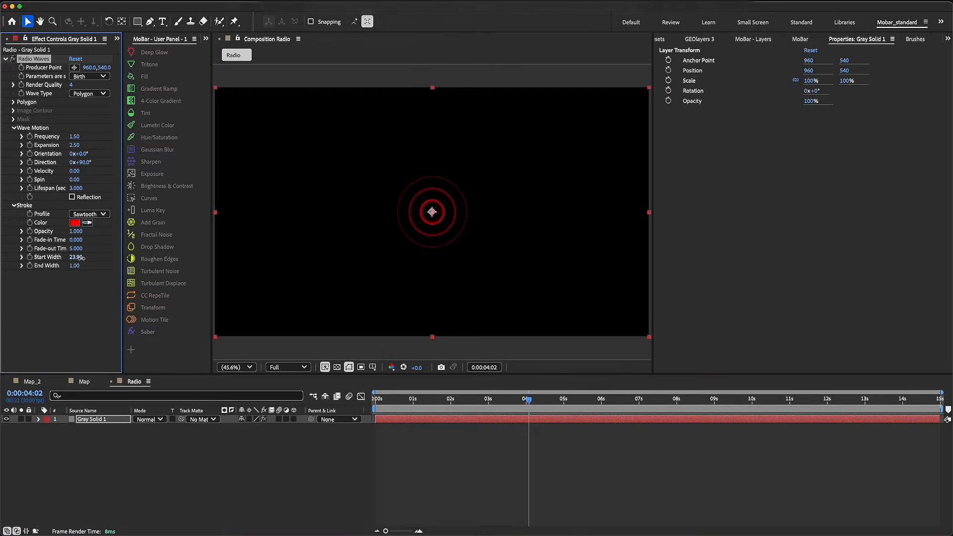
pyautogui.click(78, 258)
pyautogui.press('Return')
pyautogui.click(400, 400)
pyautogui.press('space')
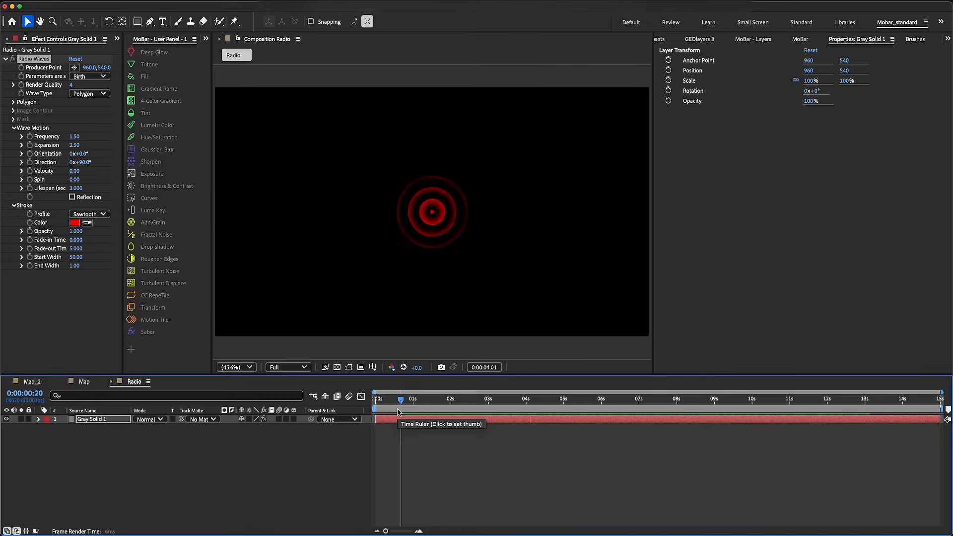
pyautogui.press('space')
# Try the Sawtooth Out stroke profile on the Radio Waves and preview the rings
pyautogui.click(89, 214)
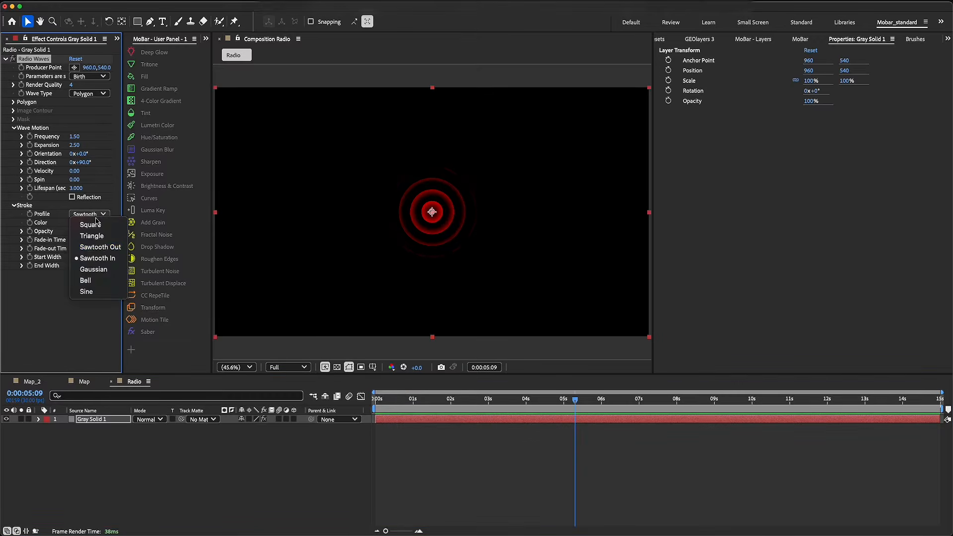
pyautogui.click(100, 247)
pyautogui.click(412, 411)
pyautogui.press('space')
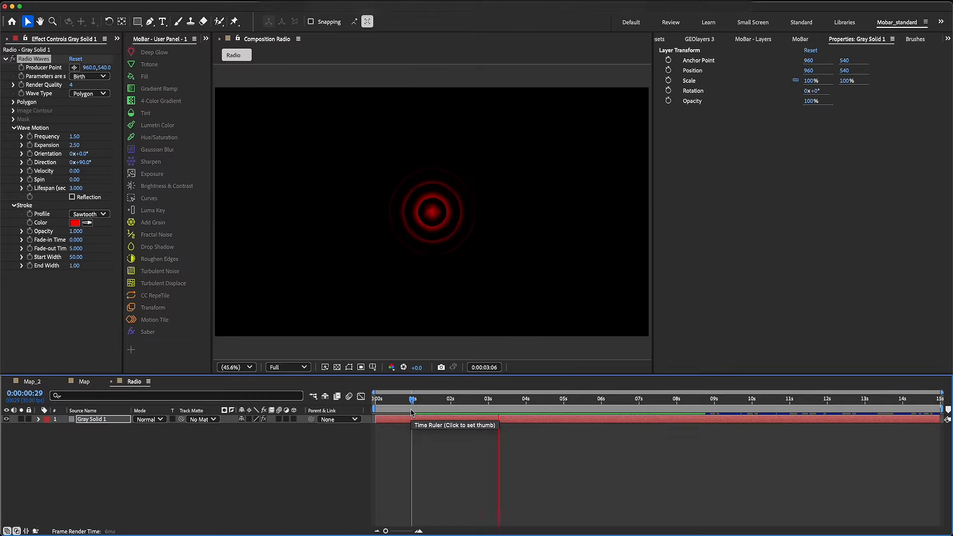
pyautogui.press('space')
# Switch the Radio Waves stroke Profile back to Sawtooth In and preview the animation
pyautogui.click(89, 214)
pyautogui.click(95, 255)
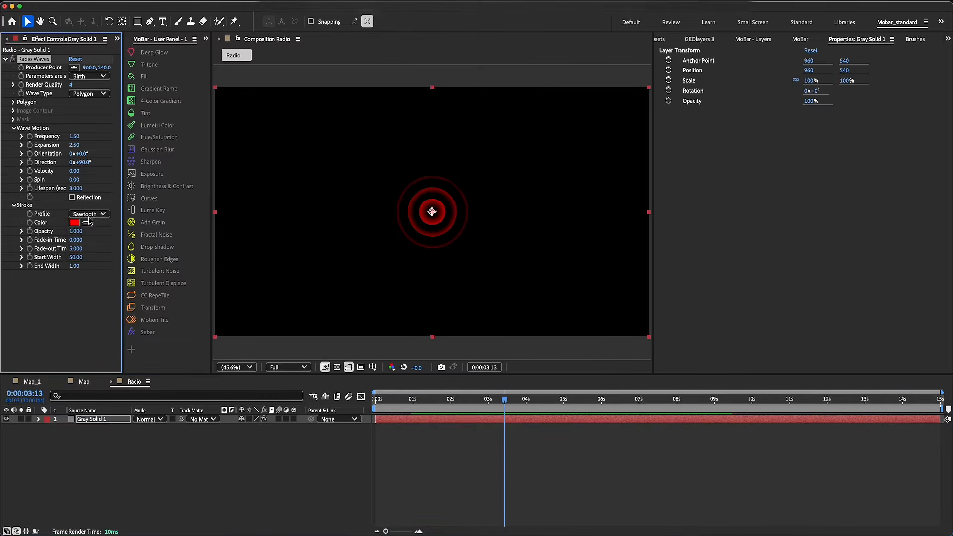
pyautogui.click(100, 215)
pyautogui.click(100, 257)
pyautogui.click(411, 403)
pyautogui.press('space')
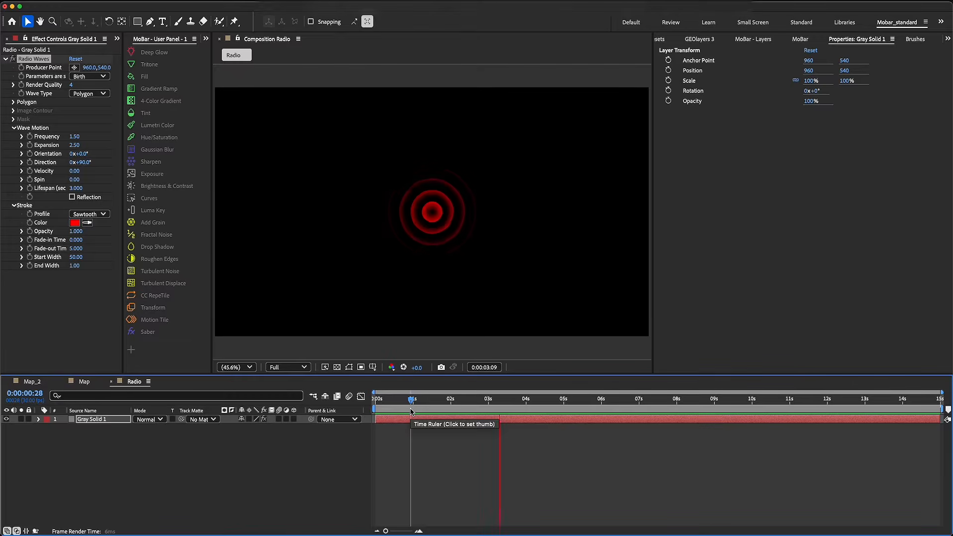
pyautogui.press('space')
pyautogui.click(464, 404)
pyautogui.click(465, 420)
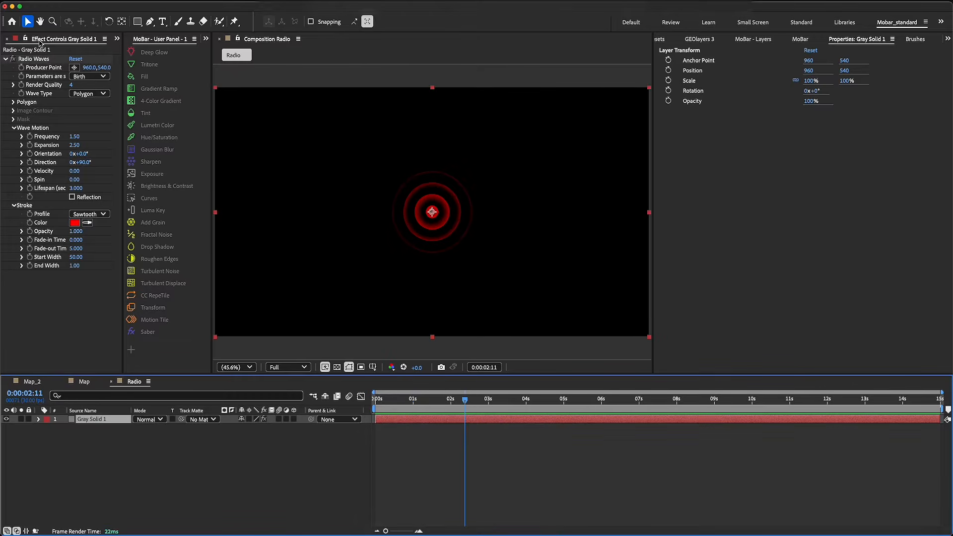
# Move the Radio composition into the Label Templates folder inside GEOlayers 3 Items
pyautogui.scroll(3, 40, 42)
pyautogui.click(19, 40)
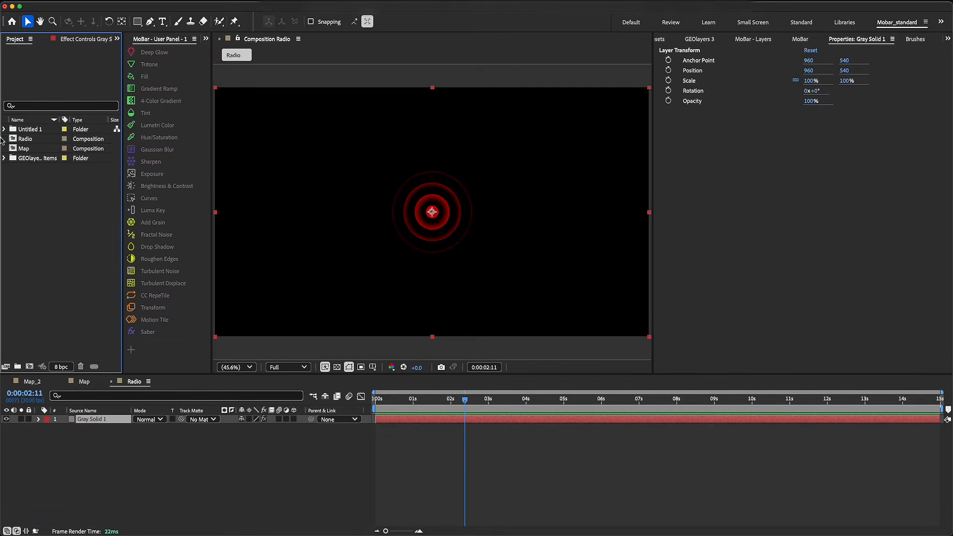
pyautogui.click(31, 159)
pyautogui.click(4, 157)
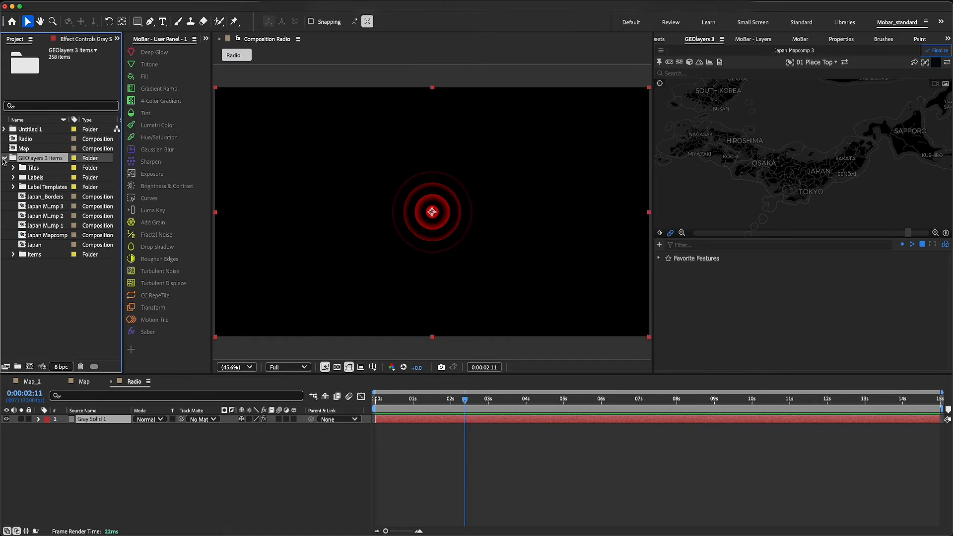
pyautogui.click(45, 187)
pyautogui.moveTo(26, 141); pyautogui.dragTo(43, 190)
pyautogui.click(14, 178)
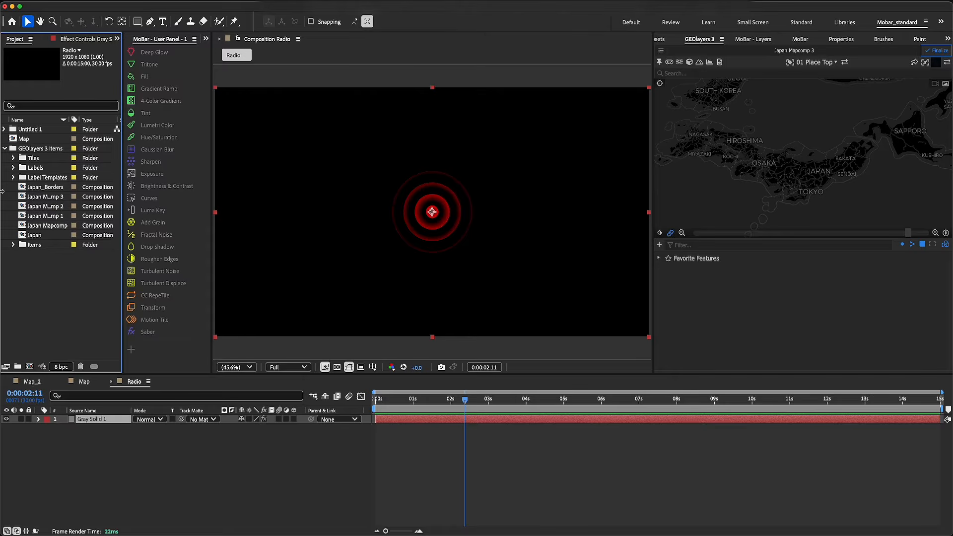
pyautogui.click(4, 149)
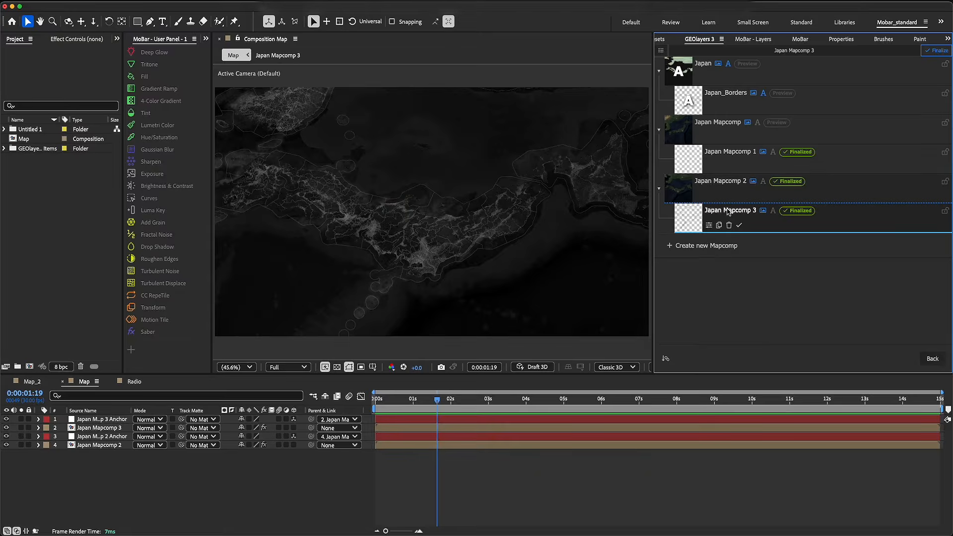
# In the Map composition, search GEOlayers for Hiroshima and add a label for Hiroshima Prefecture, dismissing the label hint
pyautogui.click(727, 209)
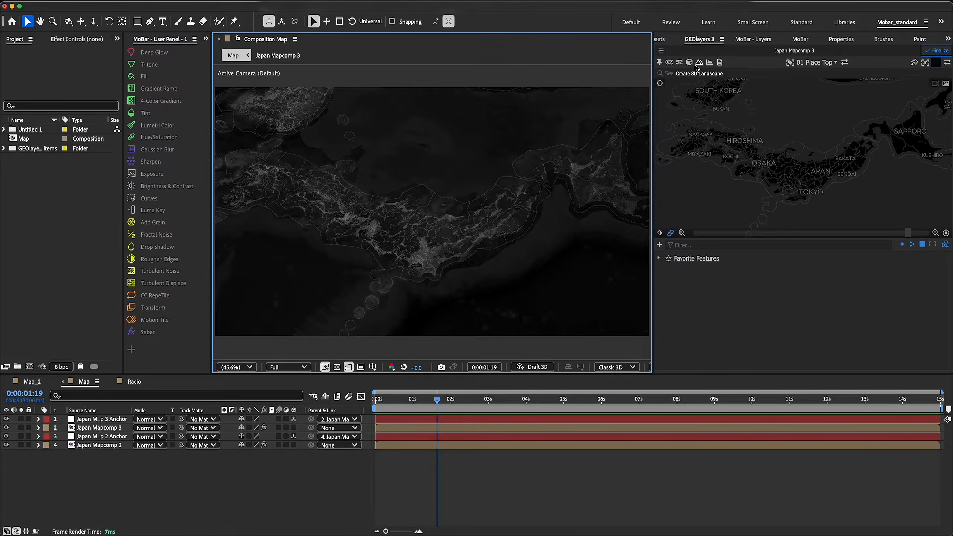
pyautogui.click(735, 74)
pyautogui.write('Hiroshima')
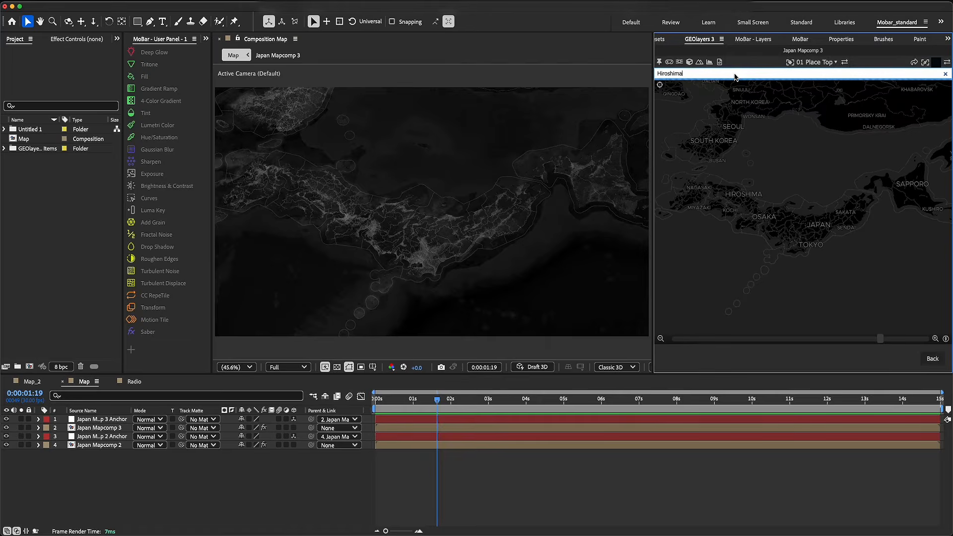
pyautogui.press('Return')
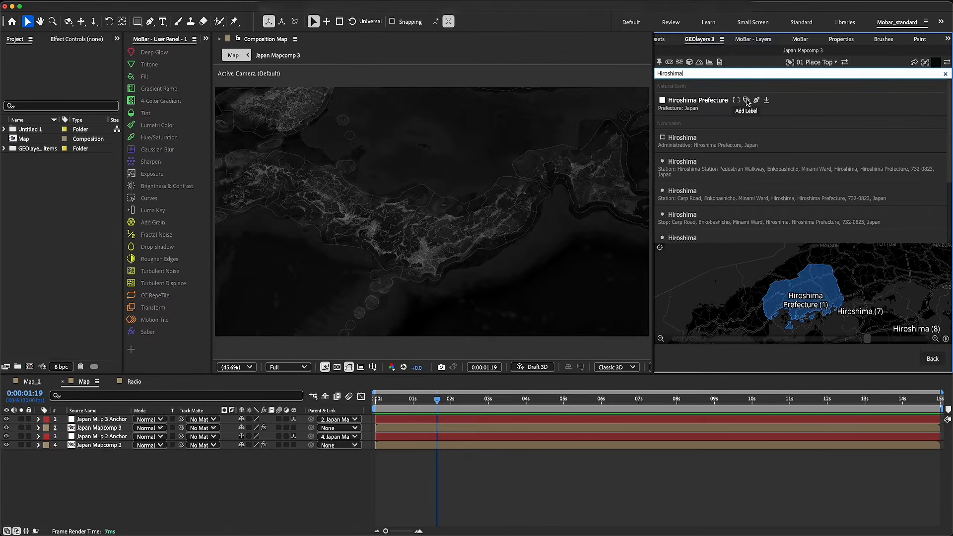
pyautogui.click(746, 101)
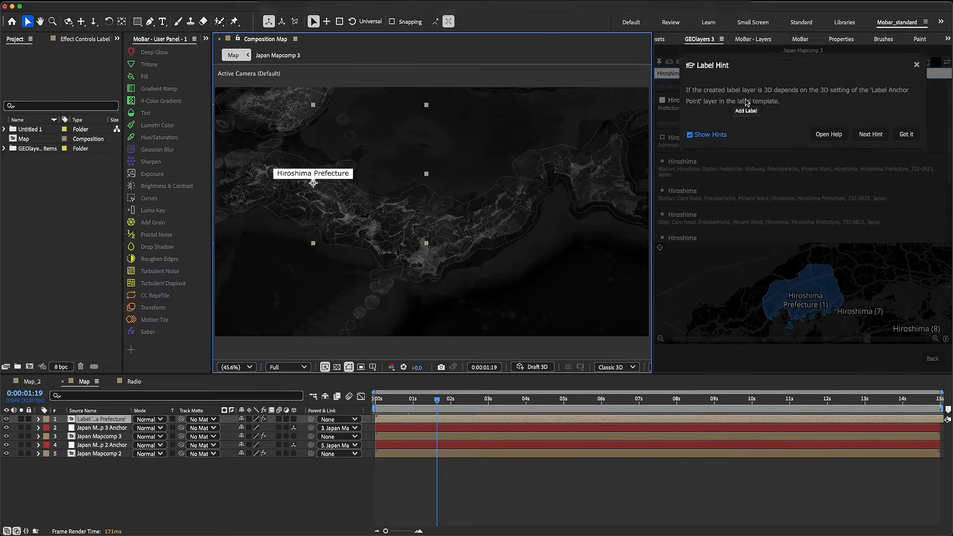
pyautogui.click(906, 138)
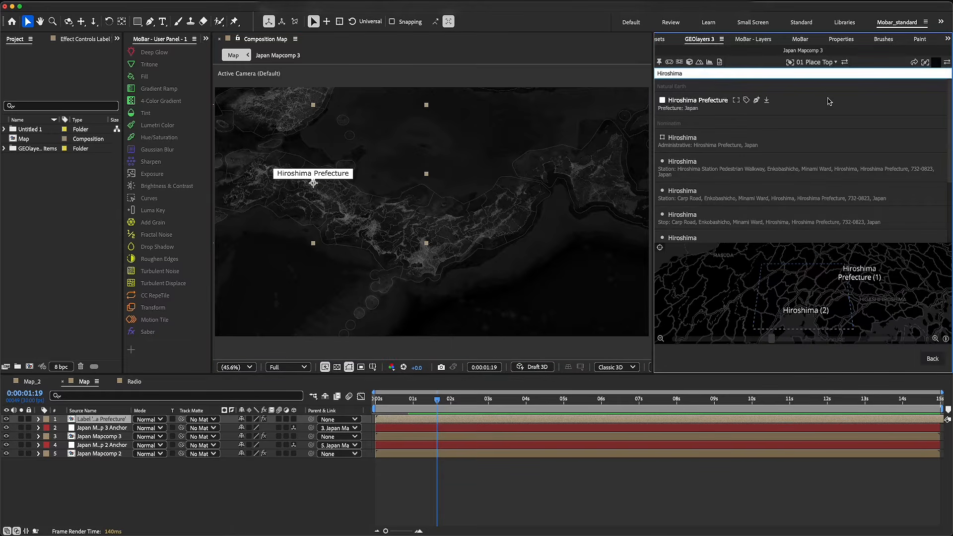
# Swap the Hiroshima Prefecture label's template to Radio
pyautogui.click(827, 63)
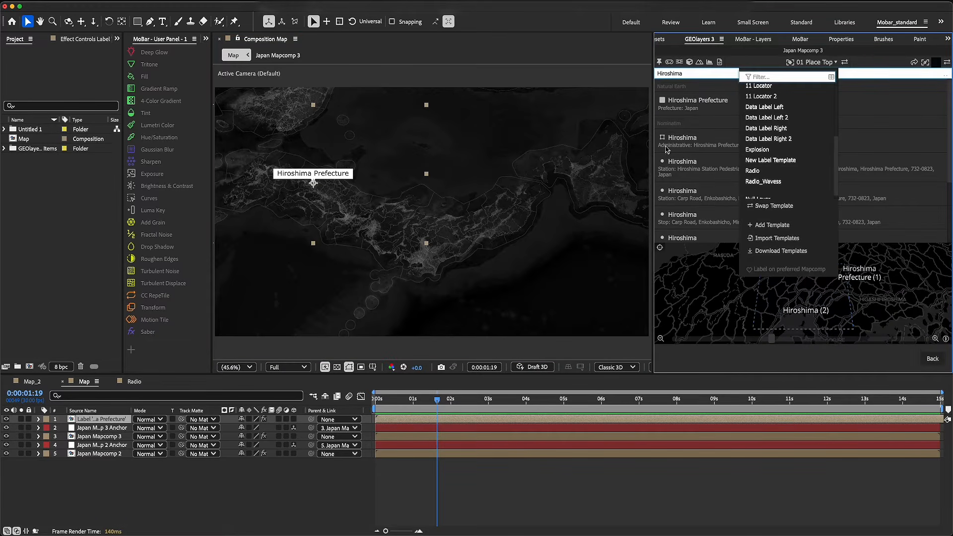
pyautogui.click(758, 171)
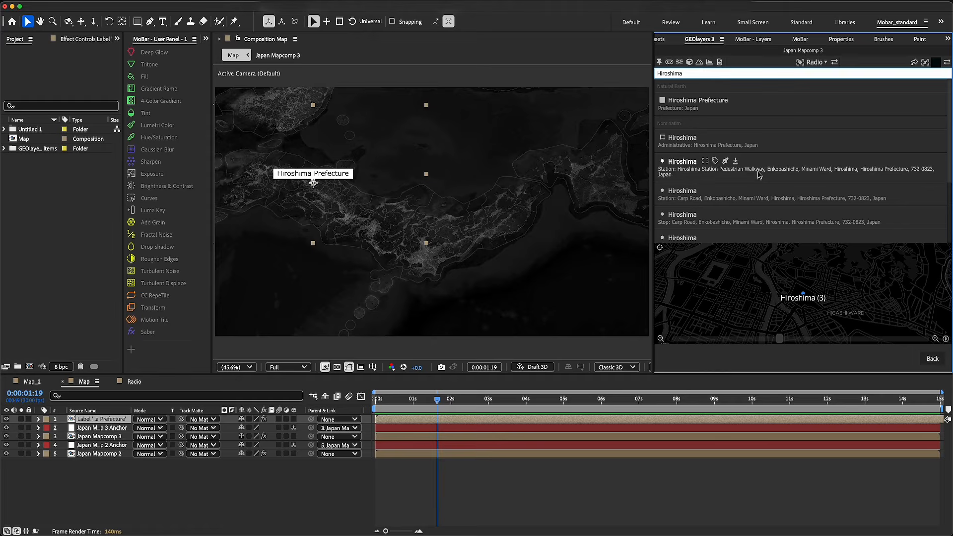
pyautogui.click(836, 63)
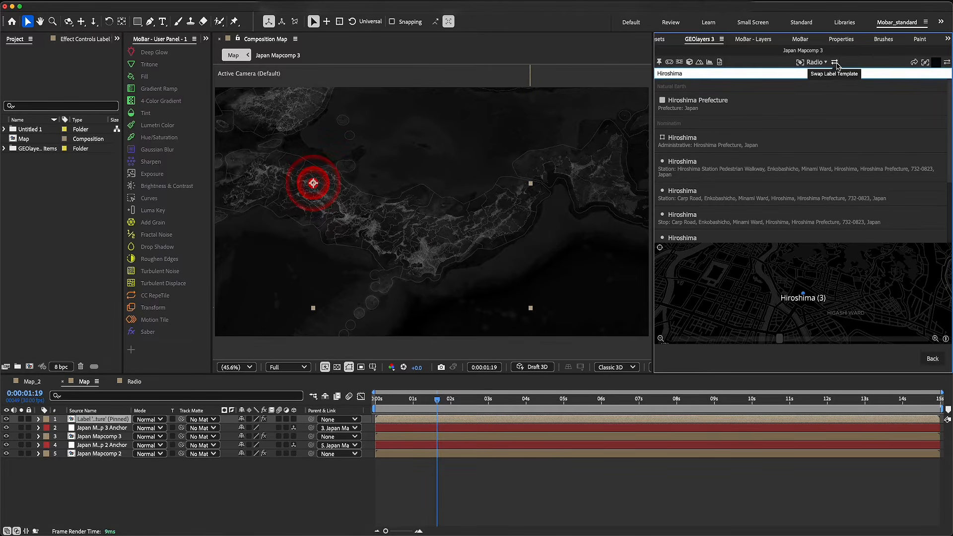
# Turn on Rotate with Map for the Hiroshima label, make its layer 3D, and check it on the reoriented map
pyautogui.click(85, 40)
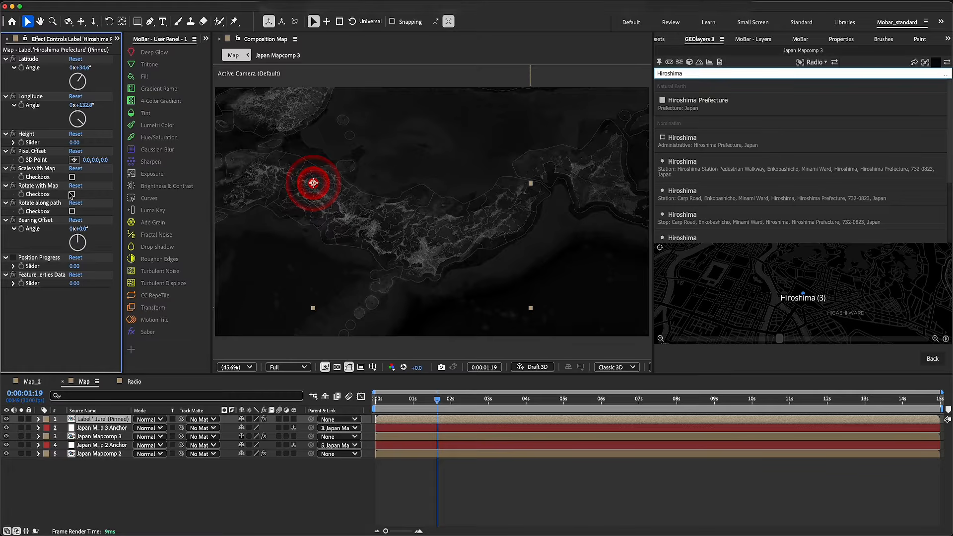
pyautogui.click(72, 194)
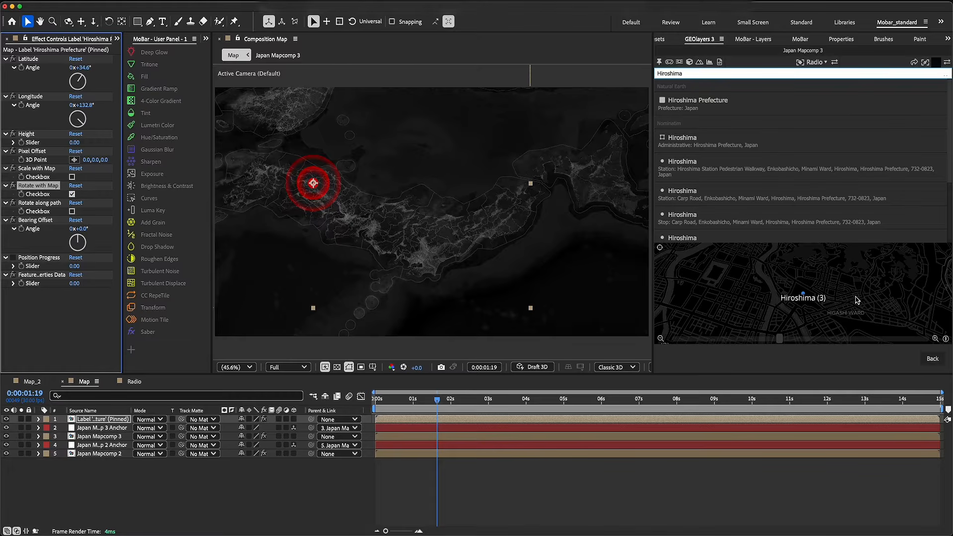
pyautogui.click(932, 360)
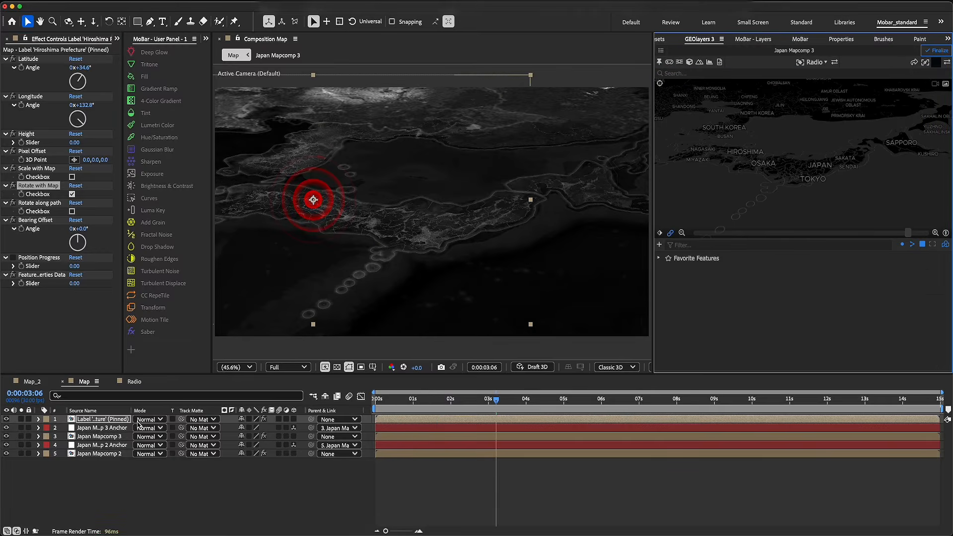
pyautogui.click(294, 419)
pyautogui.moveTo(794, 155)
pyautogui.mouseDown()
pyautogui.moveTo(809, 199)
pyautogui.moveTo(794, 174)
pyautogui.mouseUp()
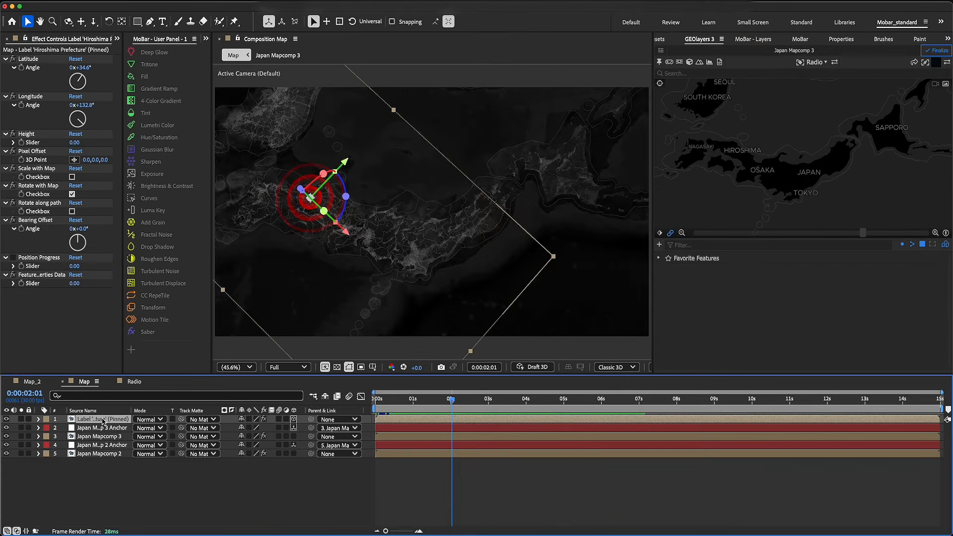
# Scale the Hiroshima label layer down to 33.0%
pyautogui.press('s')
pyautogui.moveTo(252, 429); pyautogui.dragTo(218, 436)
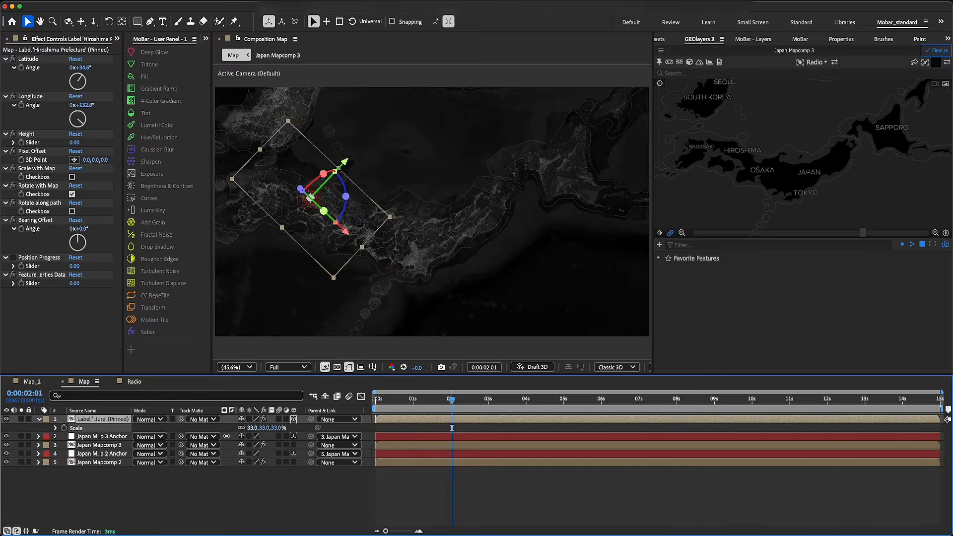
pyautogui.click(243, 482)
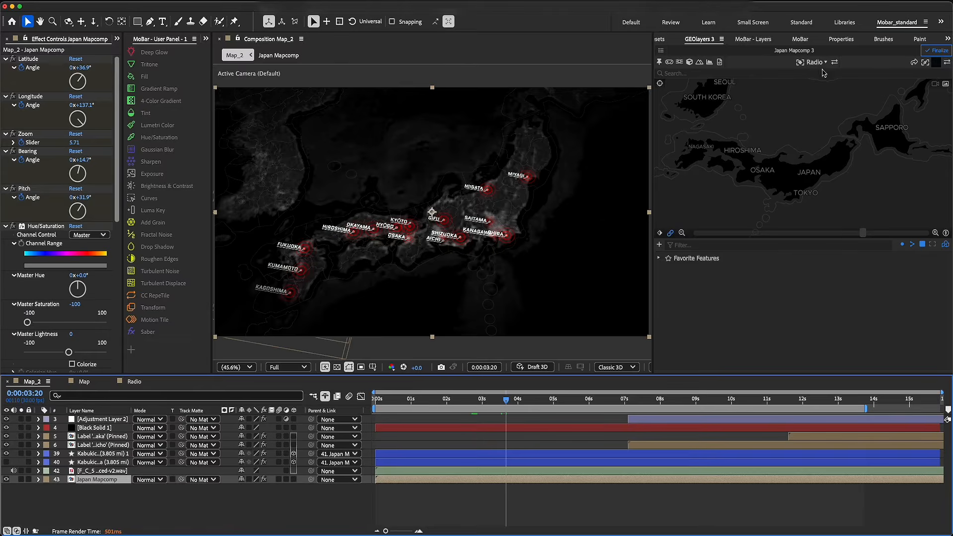
# Find the Data Glitch Labels project among the downloadable GEOlayers label templates and download it
pyautogui.click(817, 62)
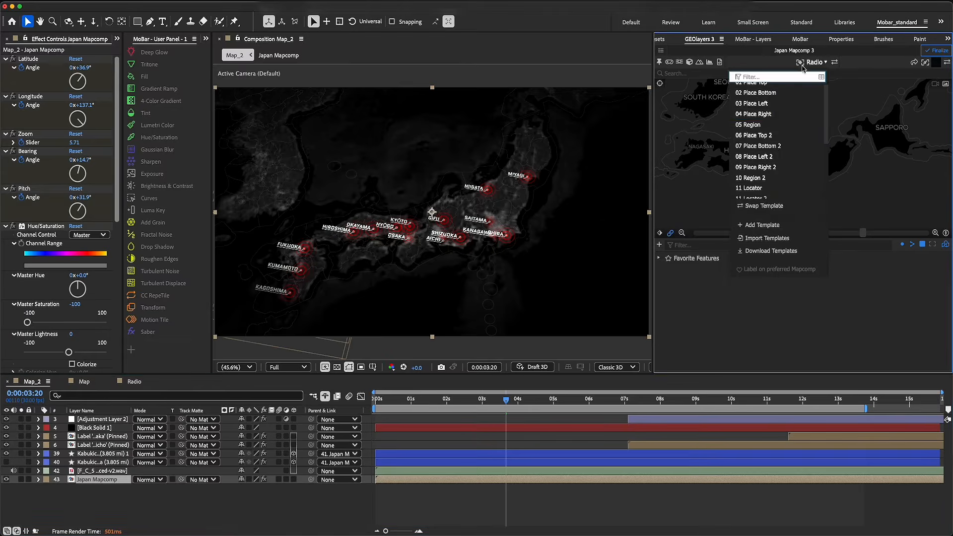
pyautogui.click(771, 251)
pyautogui.scroll(-4, 770, 209)
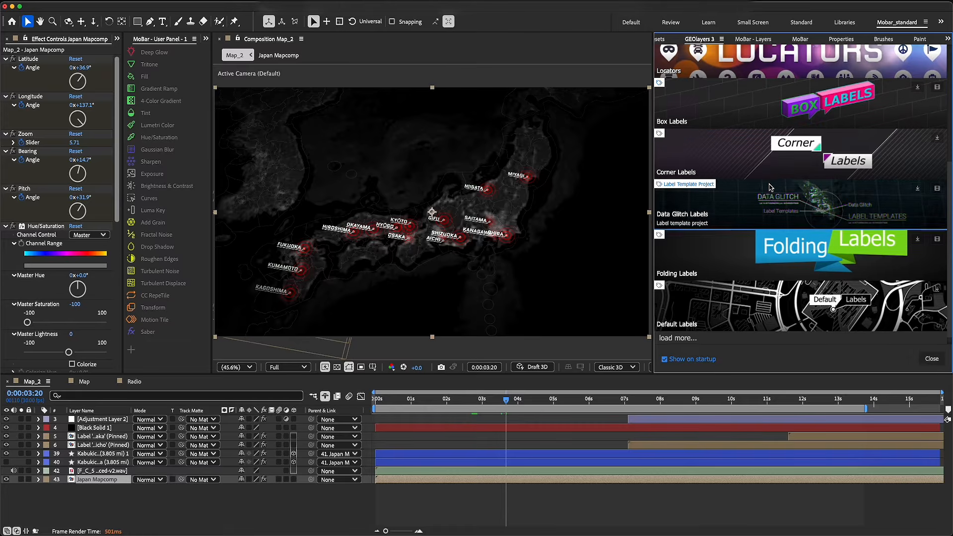
pyautogui.scroll(-1, 771, 188)
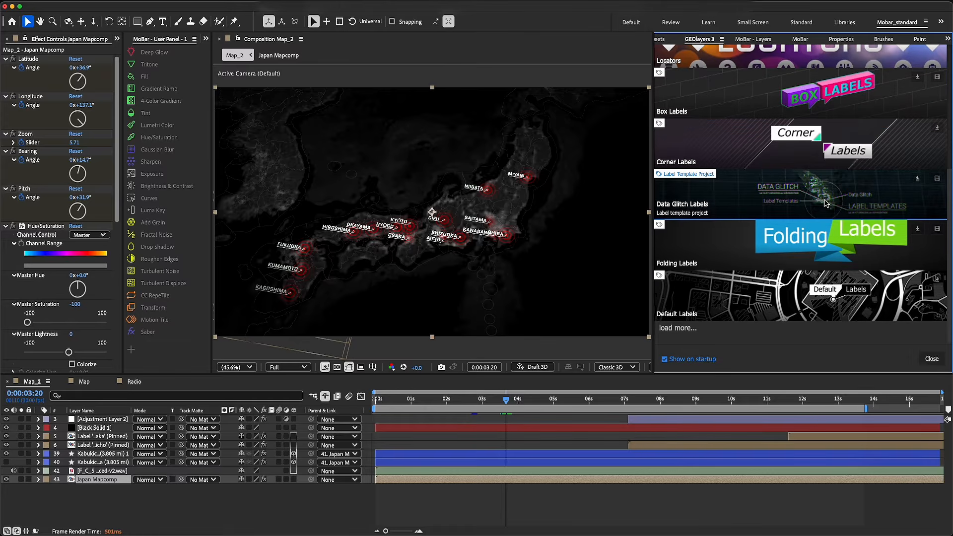
pyautogui.click(921, 181)
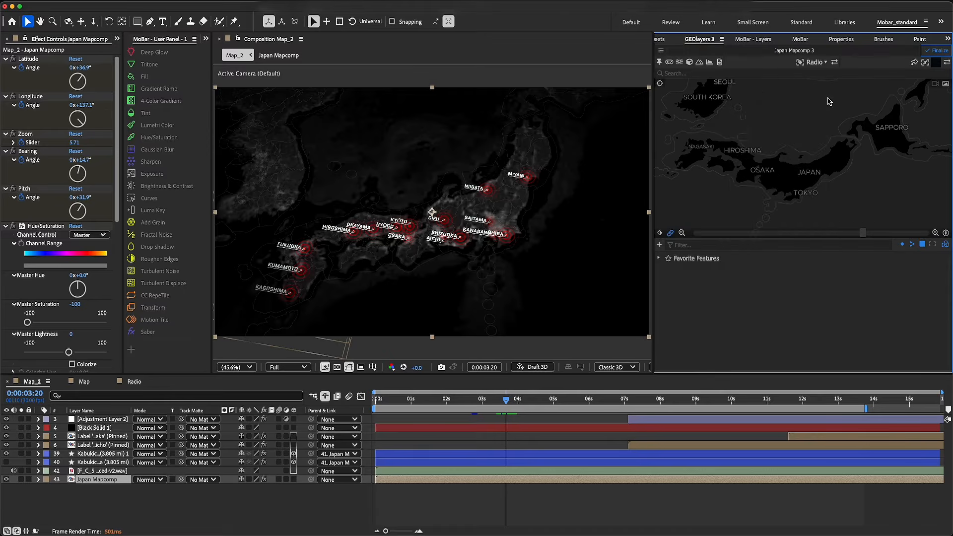
# Look through the label template list for the Data Label designs, and return to the Map composition
pyautogui.click(816, 62)
pyautogui.scroll(-3, 792, 189)
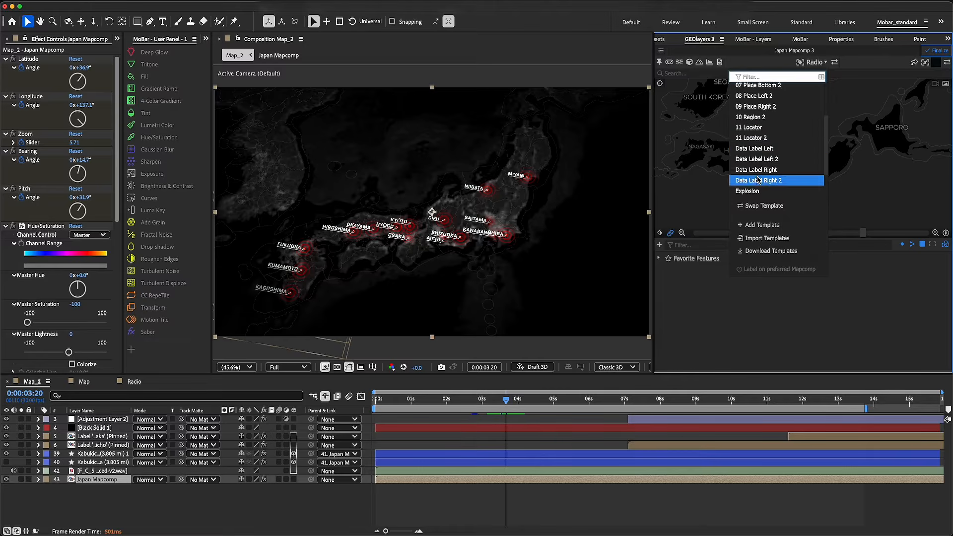
pyautogui.scroll(-1, 758, 158)
pyautogui.click(759, 158)
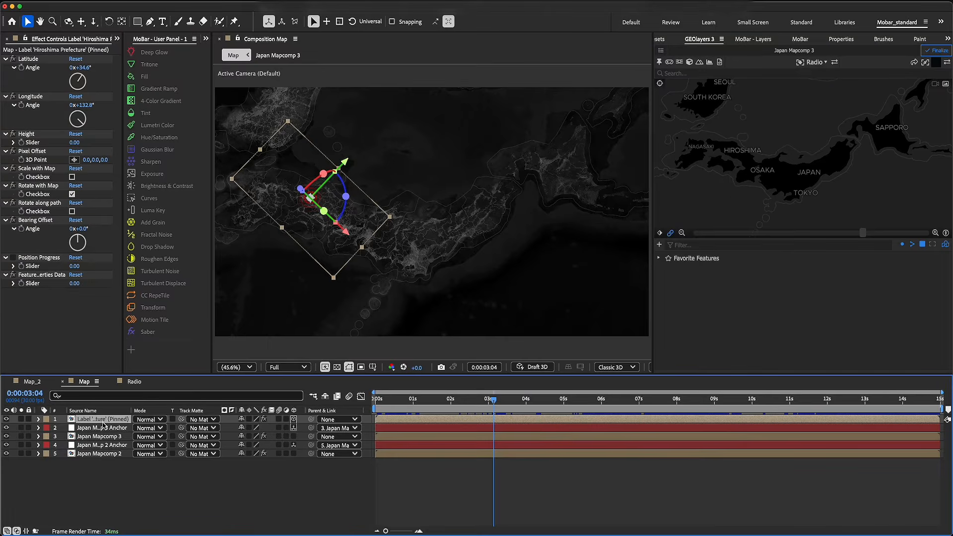
# Duplicate the Hiroshima label layer and swap the copy's template to Data Label Right
pyautogui.hotkey('ctrl', 'd')
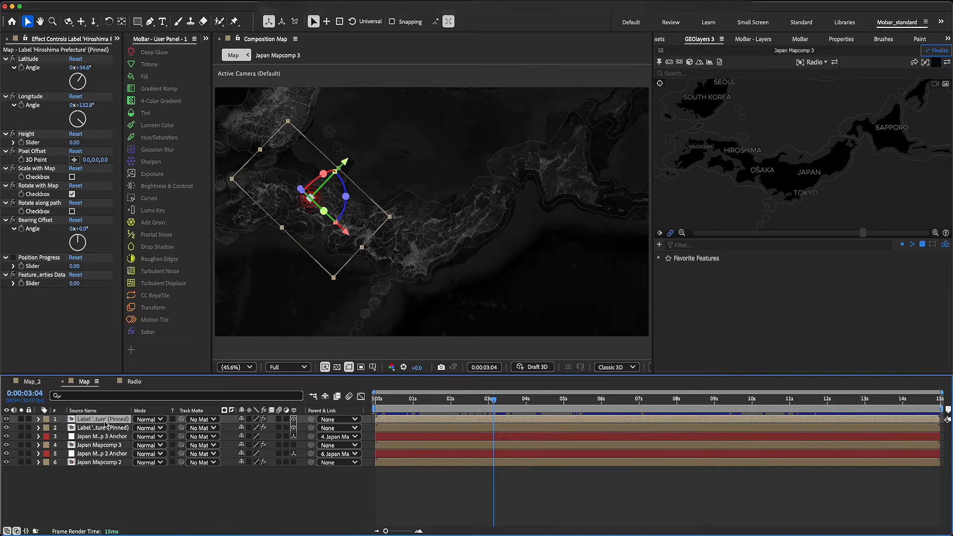
pyautogui.click(813, 62)
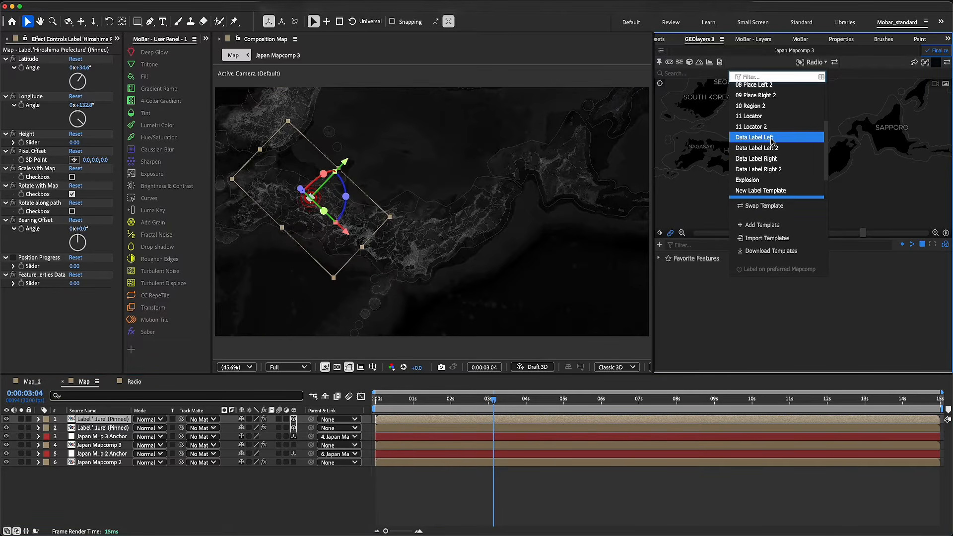
pyautogui.click(774, 158)
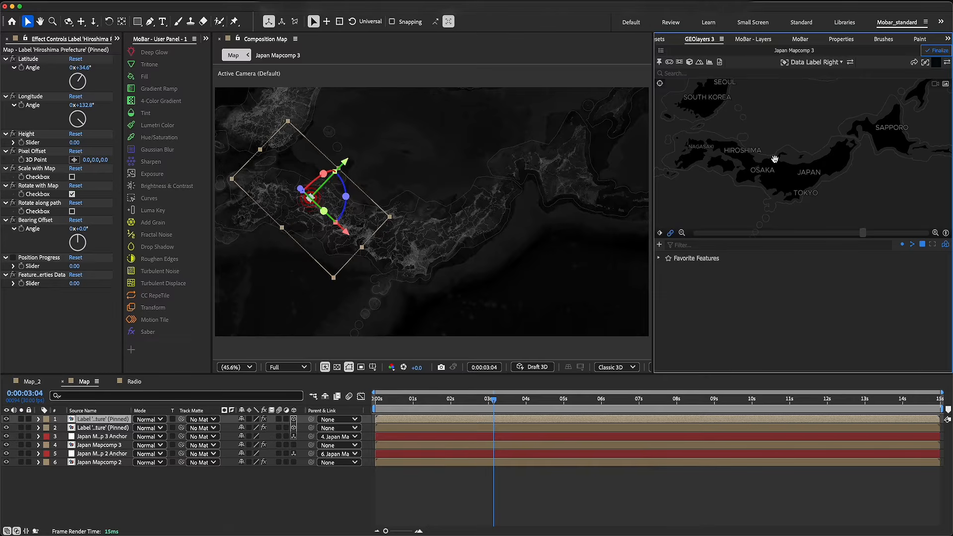
pyautogui.click(850, 63)
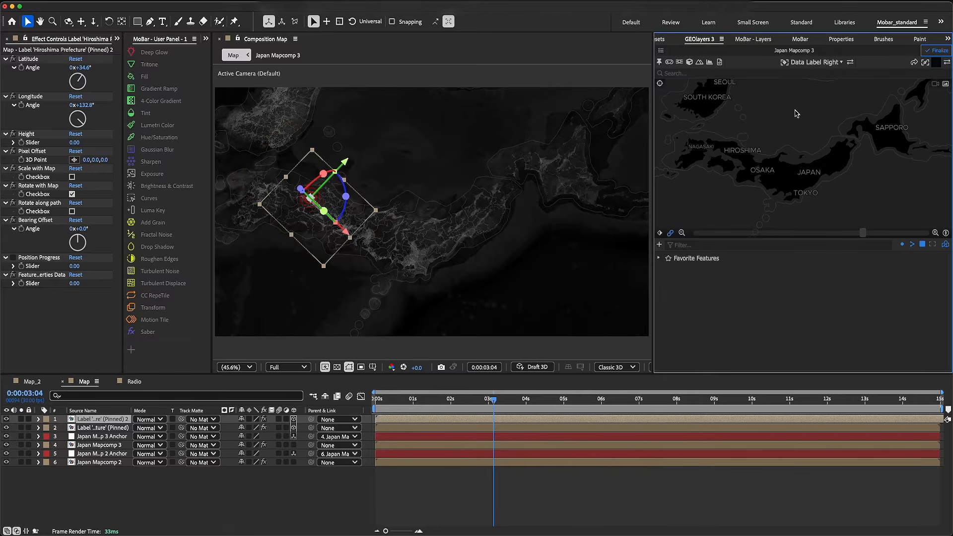
# Scale the duplicated Hiroshima data label layer to 83.0% and hide the layer controls in the viewer
pyautogui.click(106, 420)
pyautogui.press('s')
pyautogui.moveTo(254, 428); pyautogui.dragTo(279, 428)
pyautogui.press('super+shift+h')
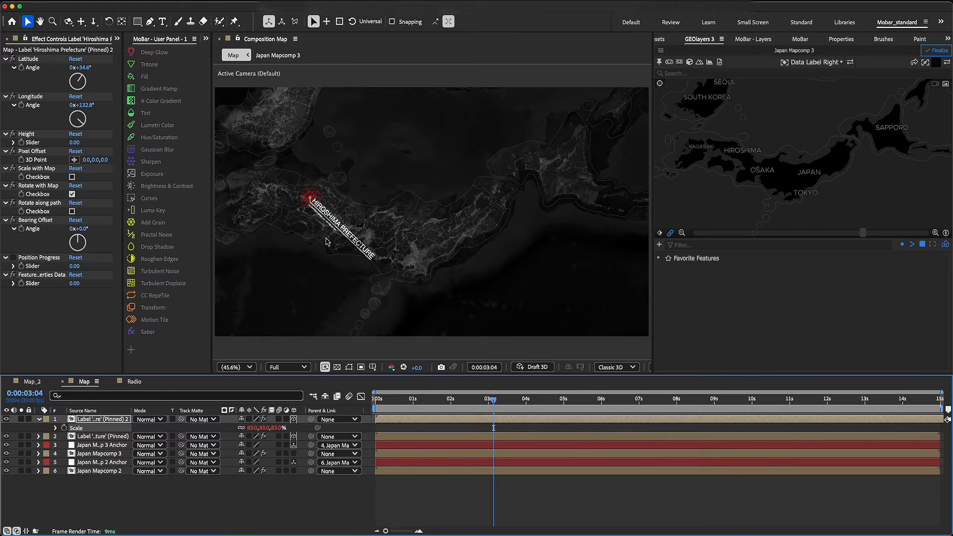
# In the duplicated Hiroshima label's composition, hide the latitude/longitude text layer and shorten the title to HIROSHIMA
pyautogui.doubleClick(102, 420)
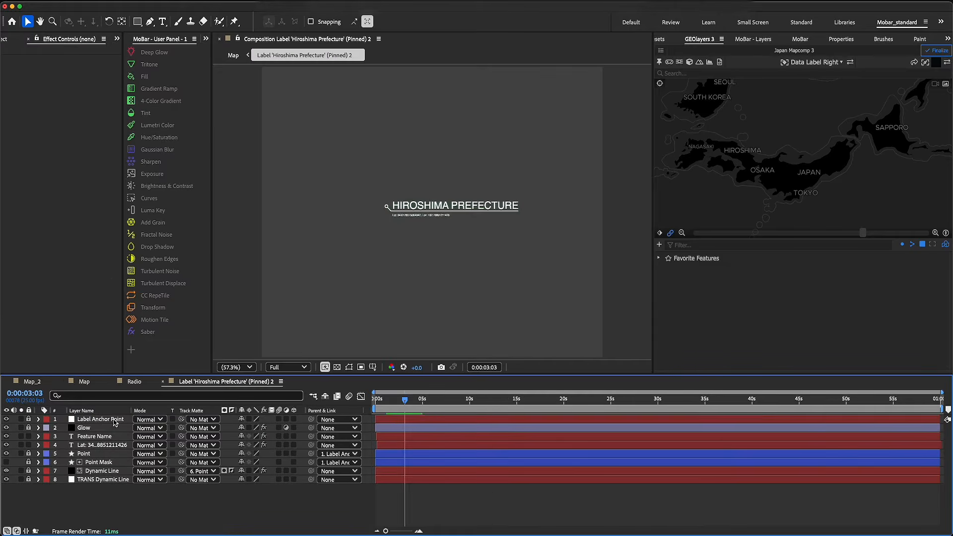
pyautogui.click(6, 444)
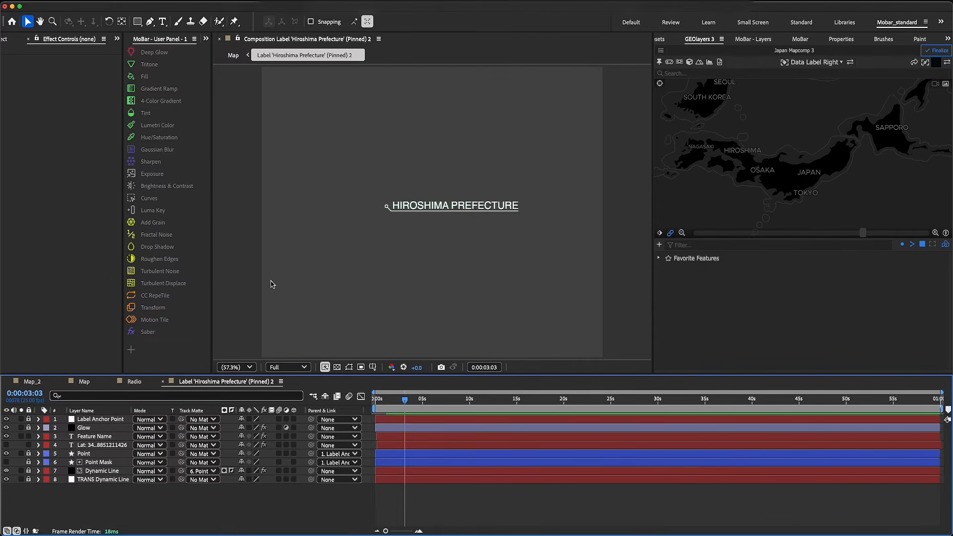
pyautogui.click(162, 21)
pyautogui.moveTo(514, 205); pyautogui.dragTo(453, 204)
pyautogui.press('BackSpace')
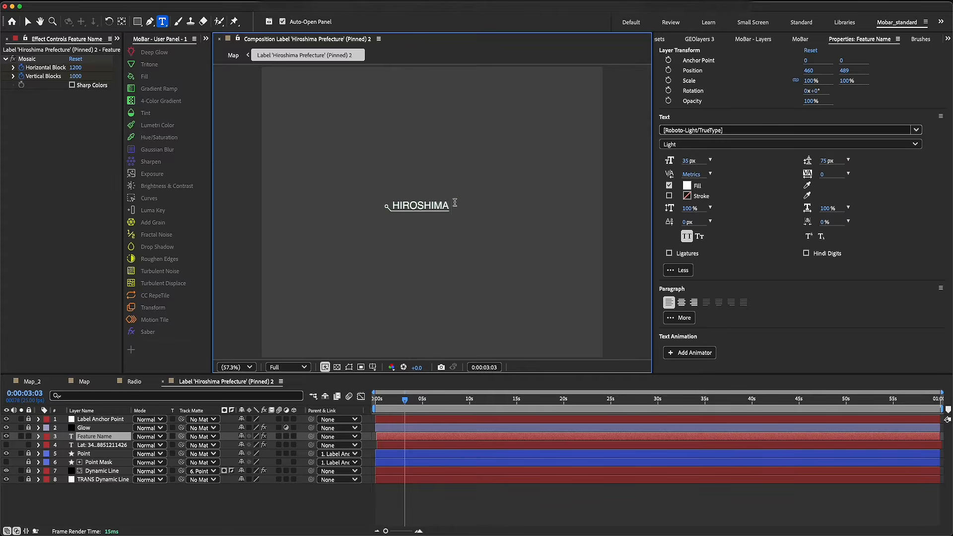
# Set the HIROSHIMA title's font to Quantico Bold from the favourite fonts
pyautogui.doubleClick(438, 219)
pyautogui.click(756, 132)
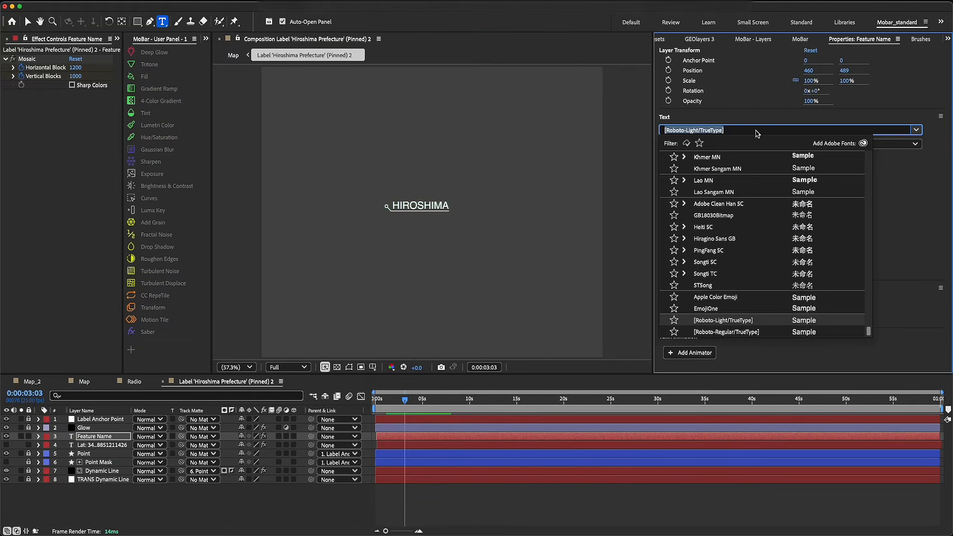
pyautogui.click(699, 143)
pyautogui.click(685, 261)
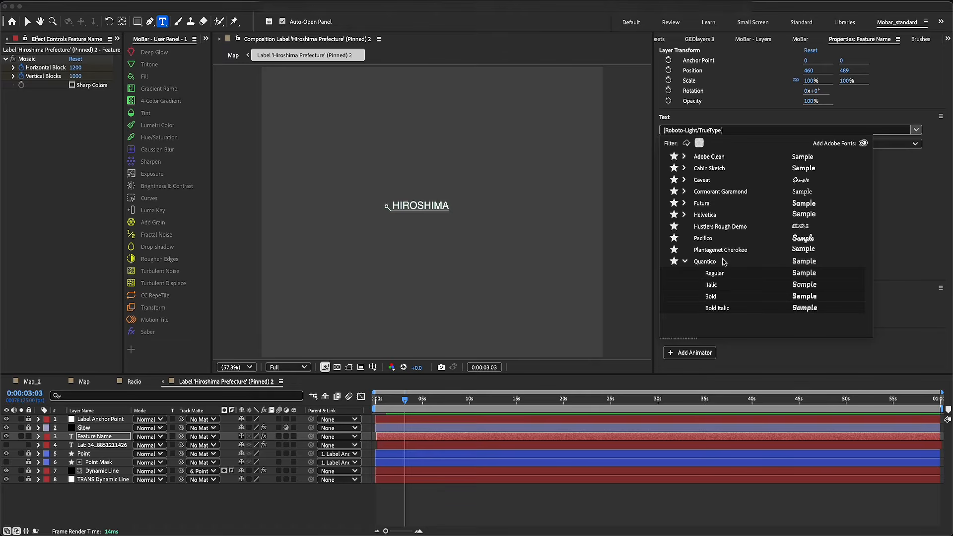
pyautogui.click(712, 297)
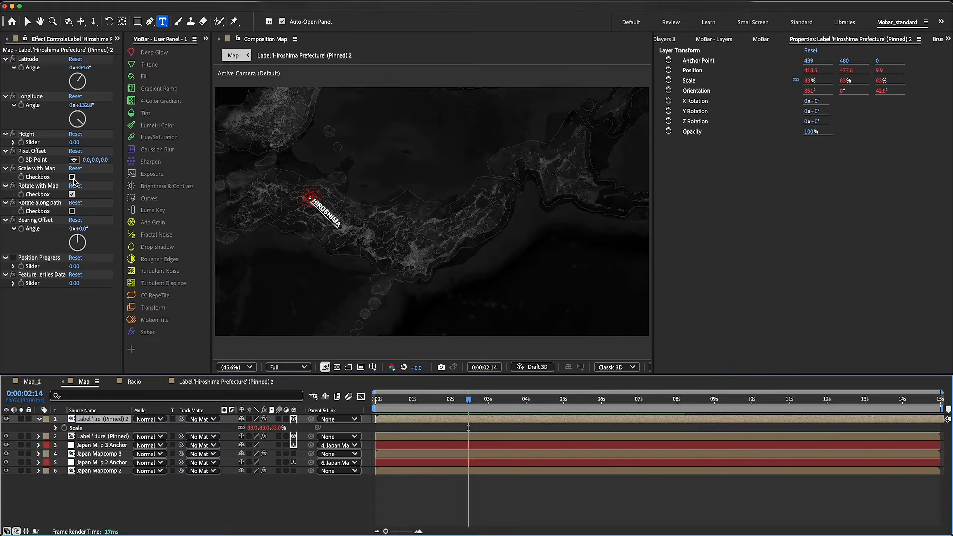
# Enable Scale with Map on the Hiroshima data label, set its Bearing Offset to -44°, and preview the result
pyautogui.click(72, 177)
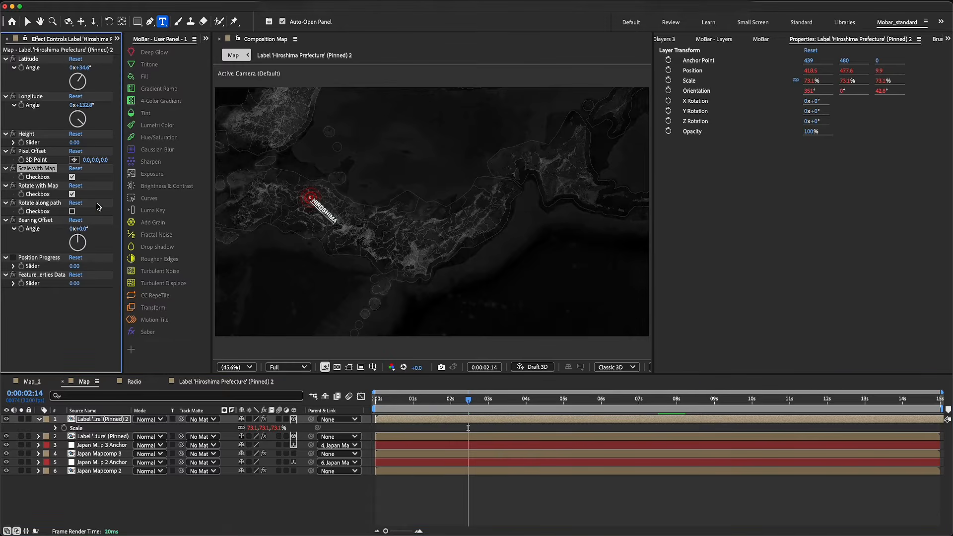
pyautogui.moveTo(79, 229); pyautogui.dragTo(66, 231)
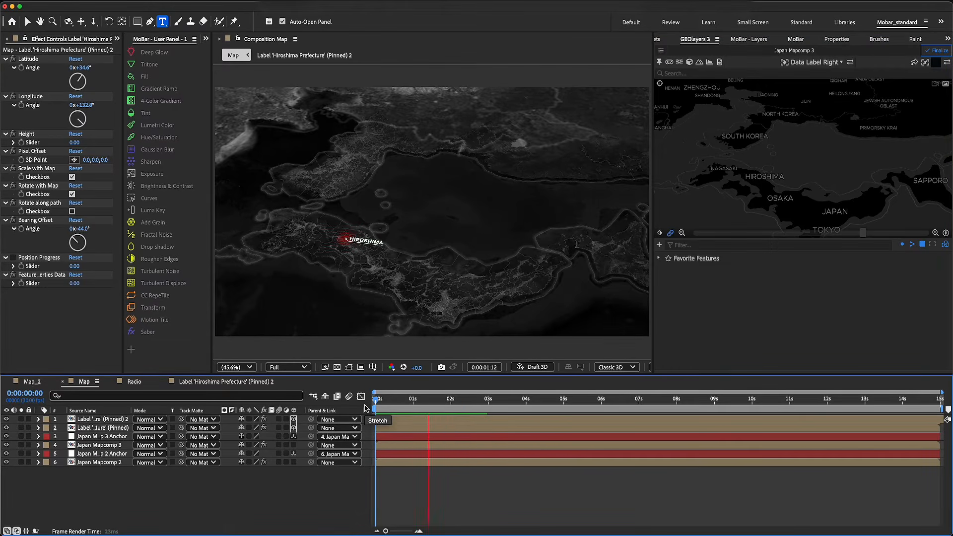
pyautogui.press('space')
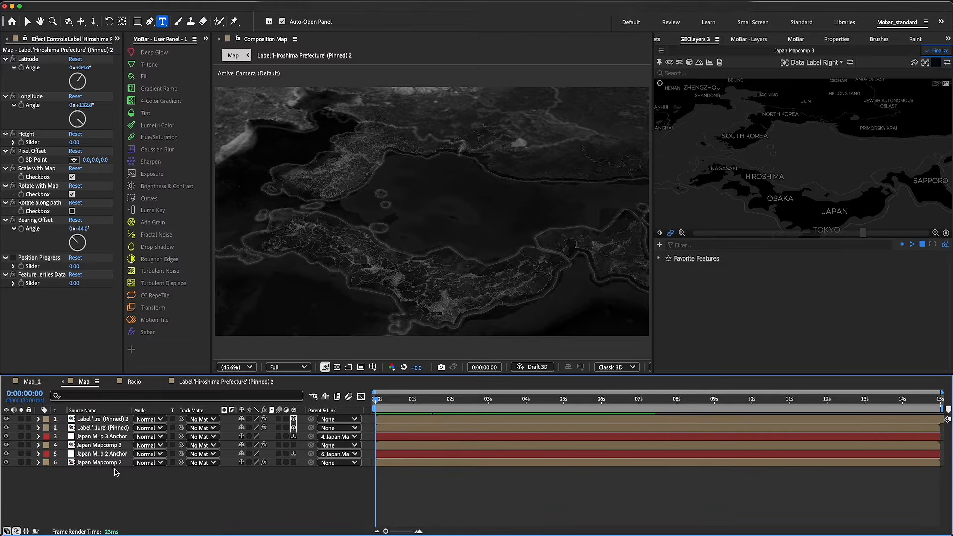
# Animate the map view with a keyframe at 0:00:00:00 and a closer, reframed view of Japan at 0:00:06:27
pyautogui.click(660, 233)
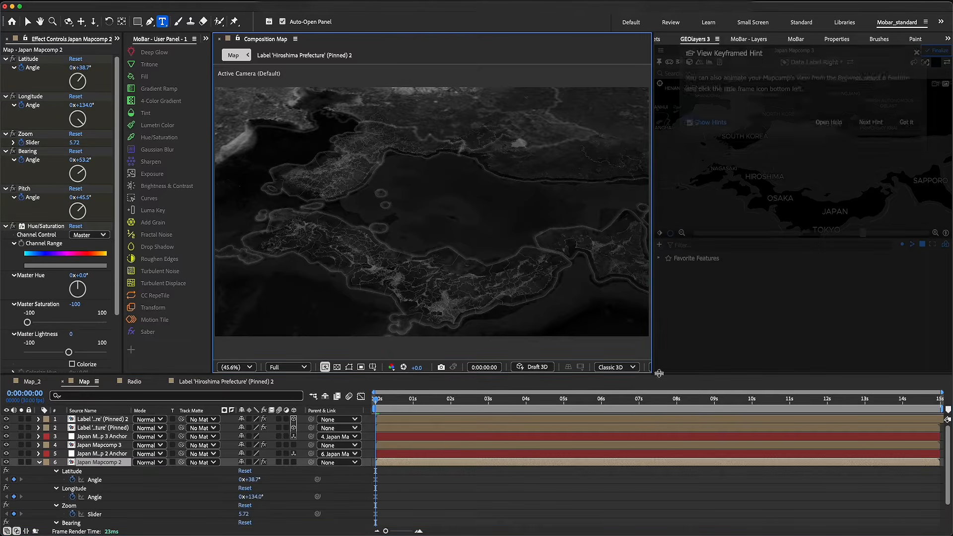
pyautogui.click(906, 136)
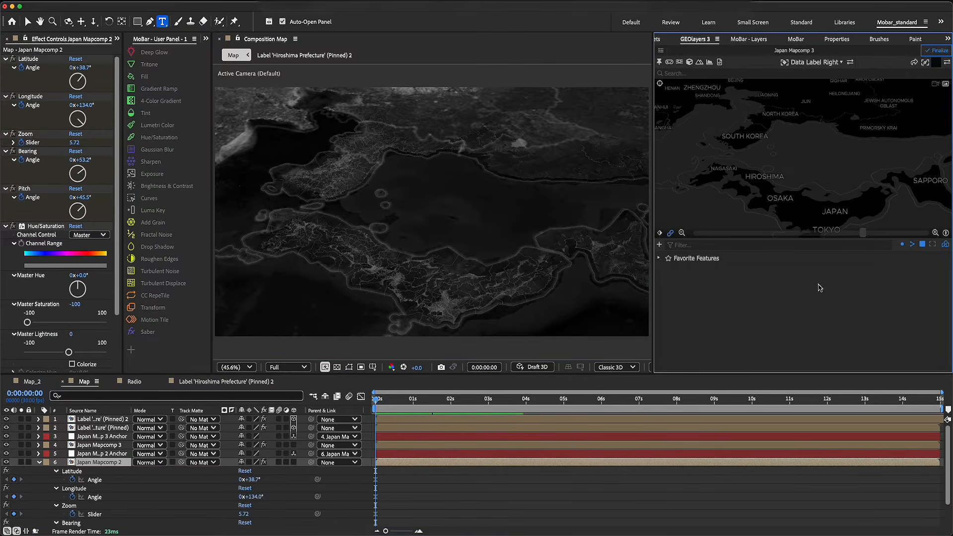
pyautogui.moveTo(610, 400); pyautogui.dragTo(635, 406)
pyautogui.moveTo(814, 174); pyautogui.dragTo(796, 169)
pyautogui.scroll(2, 743, 183)
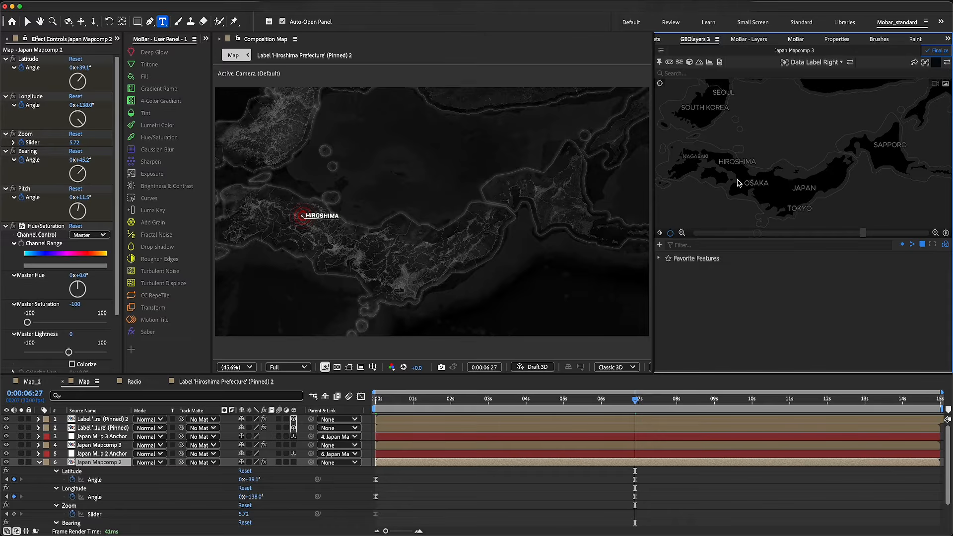
pyautogui.moveTo(743, 183); pyautogui.dragTo(736, 163)
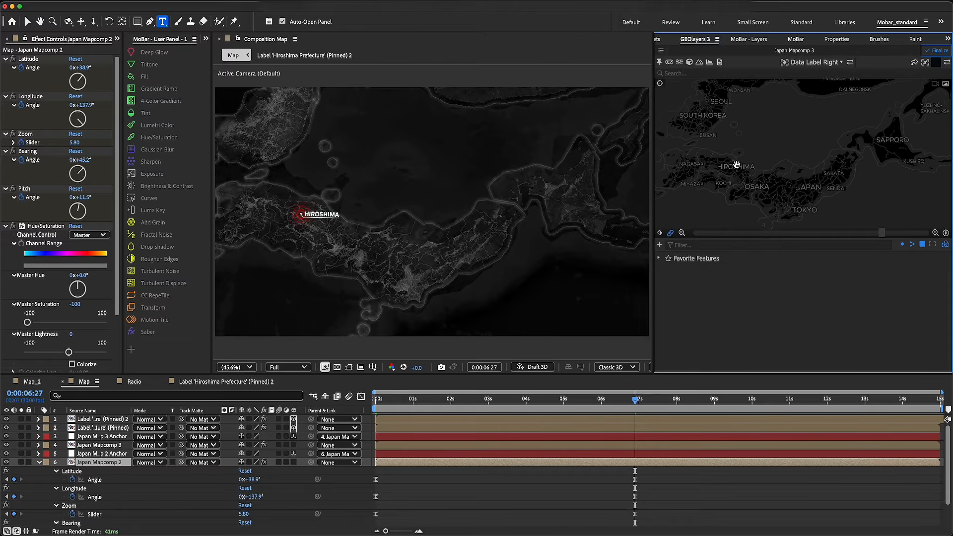
pyautogui.moveTo(742, 167); pyautogui.dragTo(761, 162)
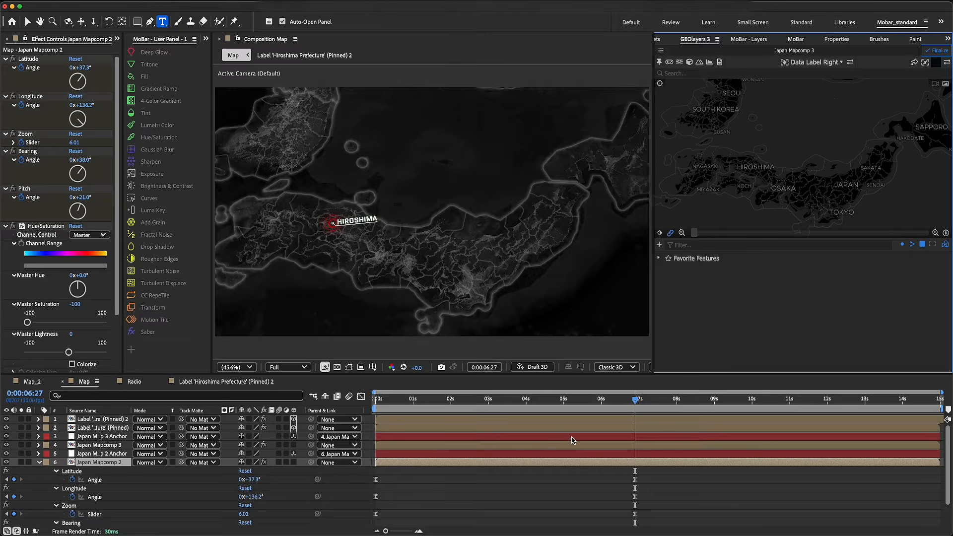
# Preview the map camera animation from the start, and collapse the Japan Mapcomp 2 layer properties
pyautogui.moveTo(411, 401); pyautogui.dragTo(363, 410)
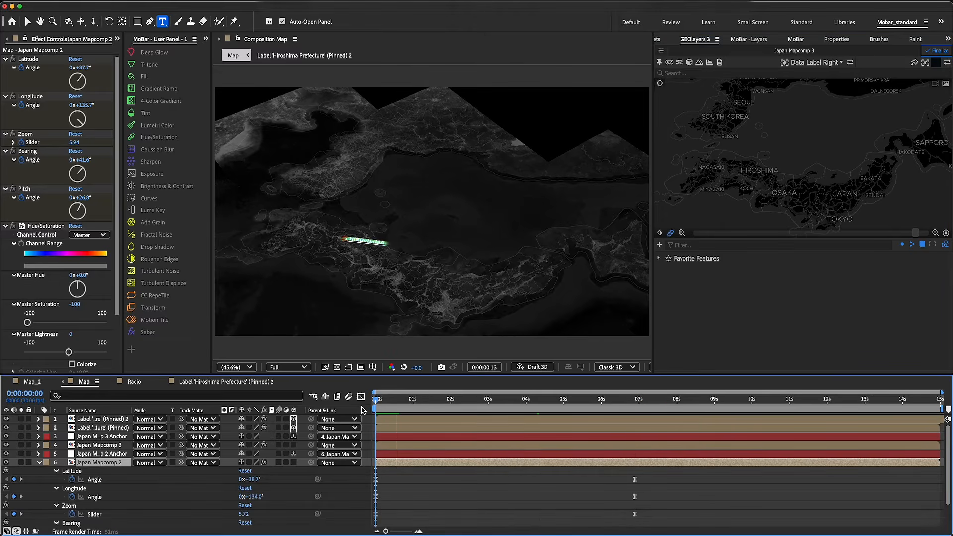
pyautogui.press('space')
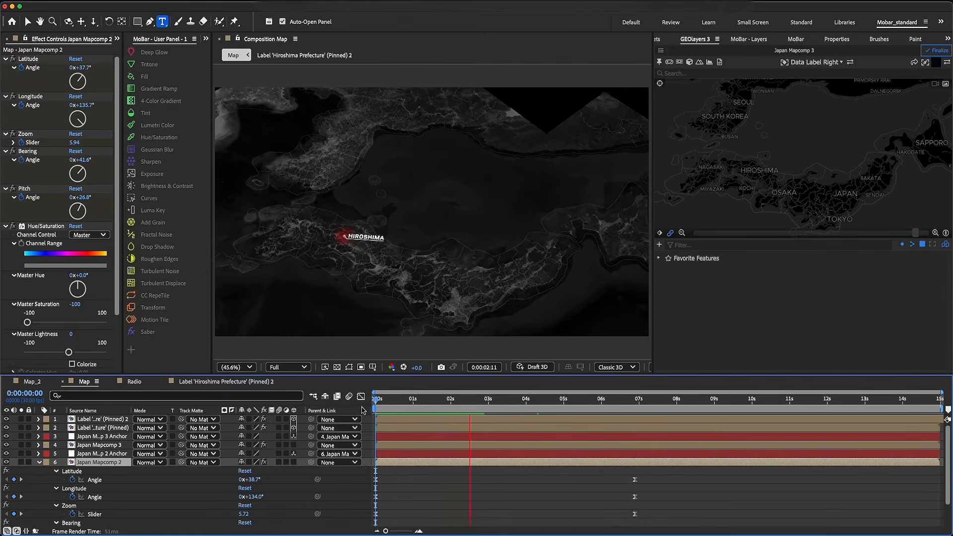
pyautogui.press('space')
pyautogui.click(39, 462)
pyautogui.click(75, 491)
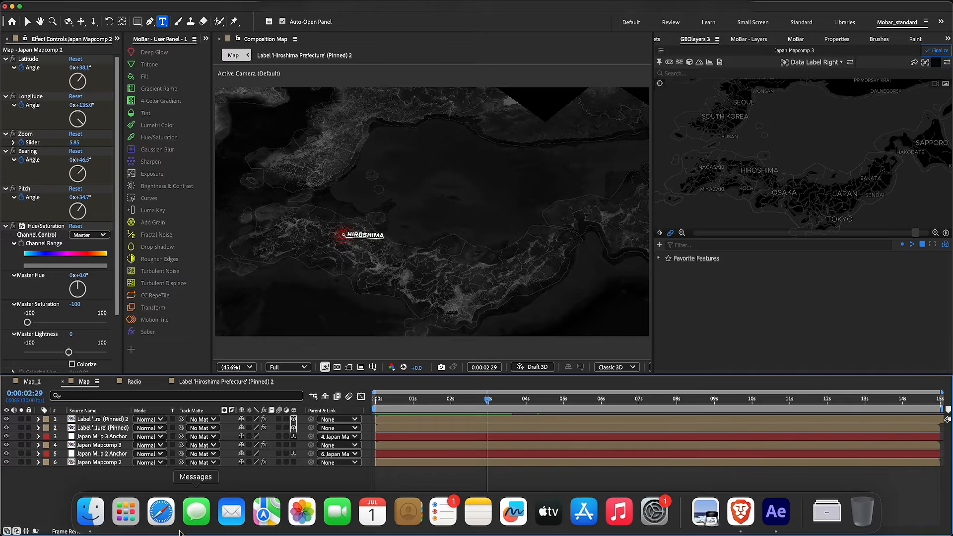
# Switch to the Brave browser and copy the name Niigata from Grok's list of prefectures
pyautogui.click(740, 511)
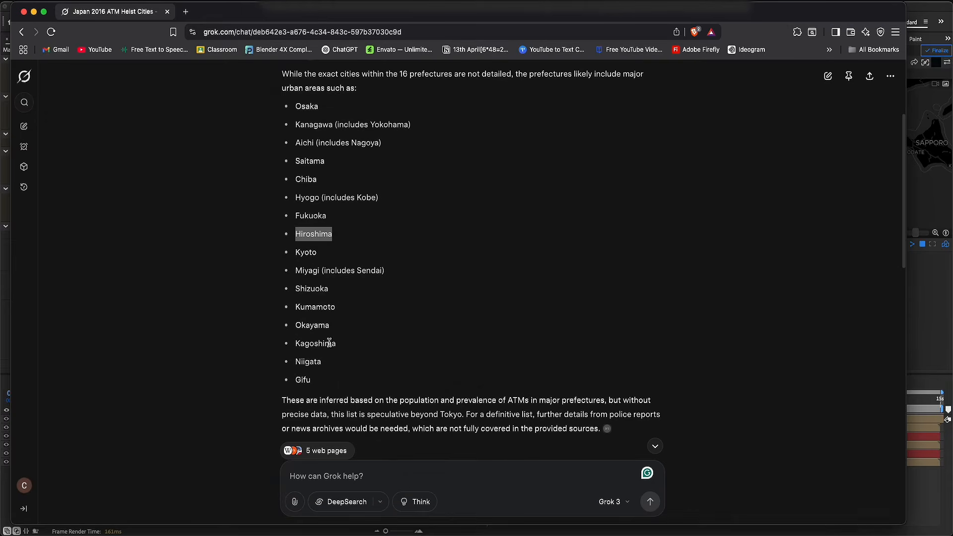
pyautogui.click(334, 252)
pyautogui.rightClick(324, 366)
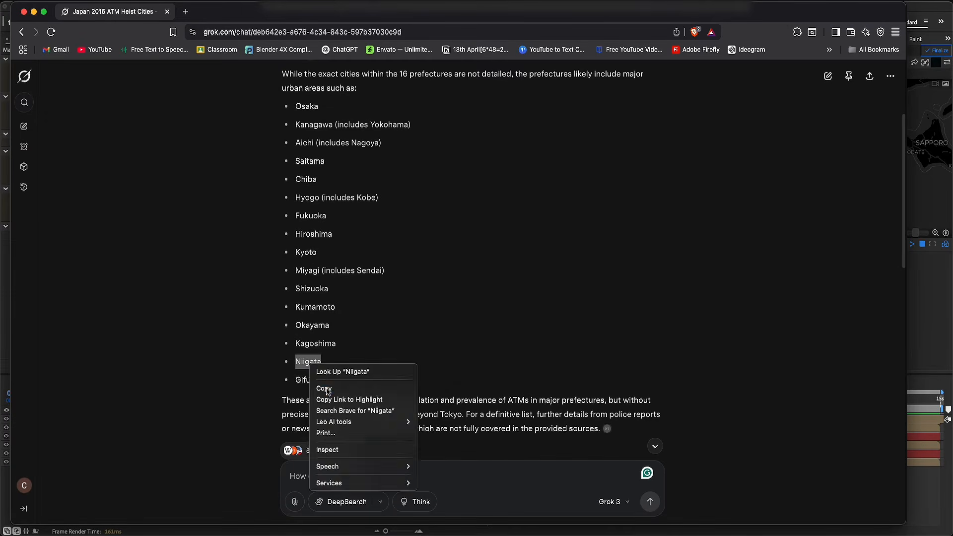
pyautogui.click(443, 364)
# Return to After Effects, search GEOlayers for Niigata, and add a Data Label Right label for Niigata Prefecture
pyautogui.click(933, 319)
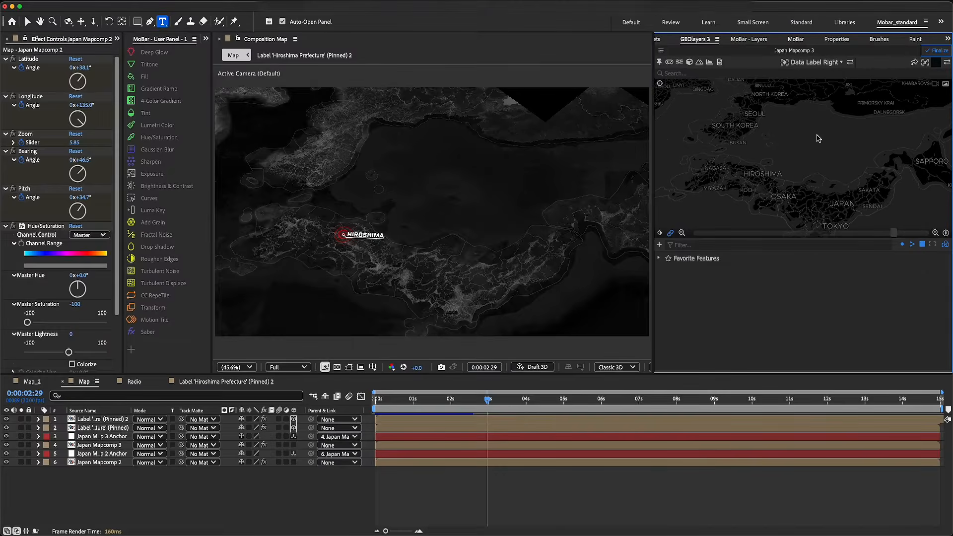
pyautogui.click(770, 73)
pyautogui.write('Niigata')
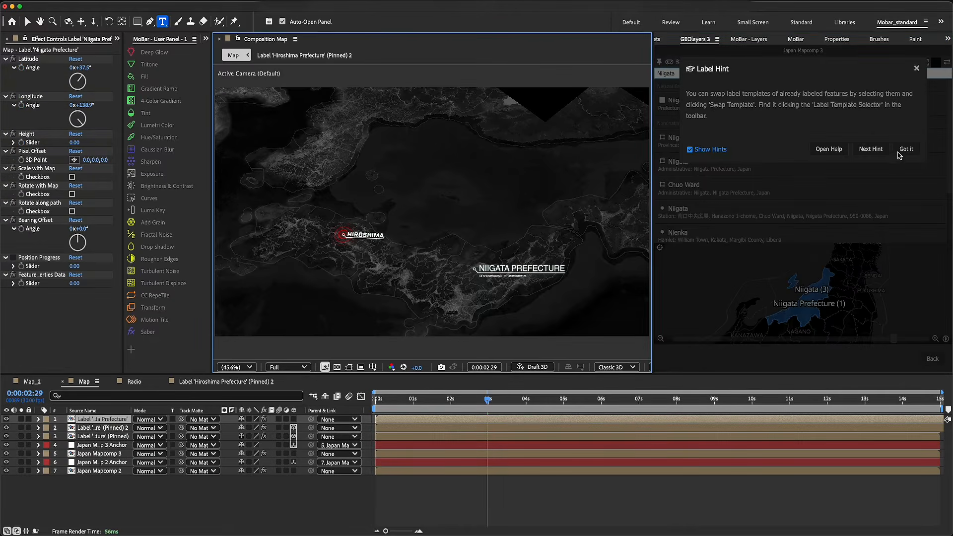
pyautogui.click(900, 151)
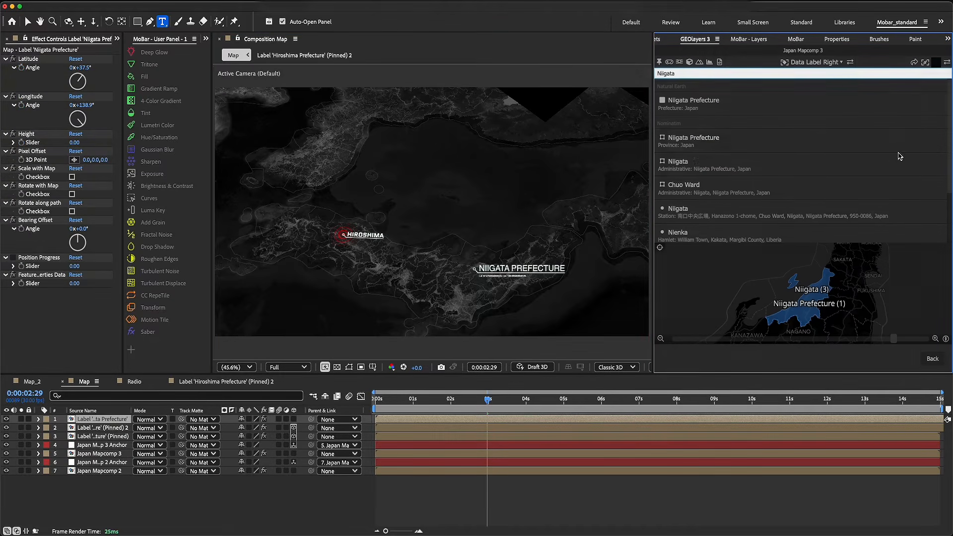
# In the Niigata label's composition, hide the latitude/longitude text layer and shorten the title to NIIGATA
pyautogui.doubleClick(101, 419)
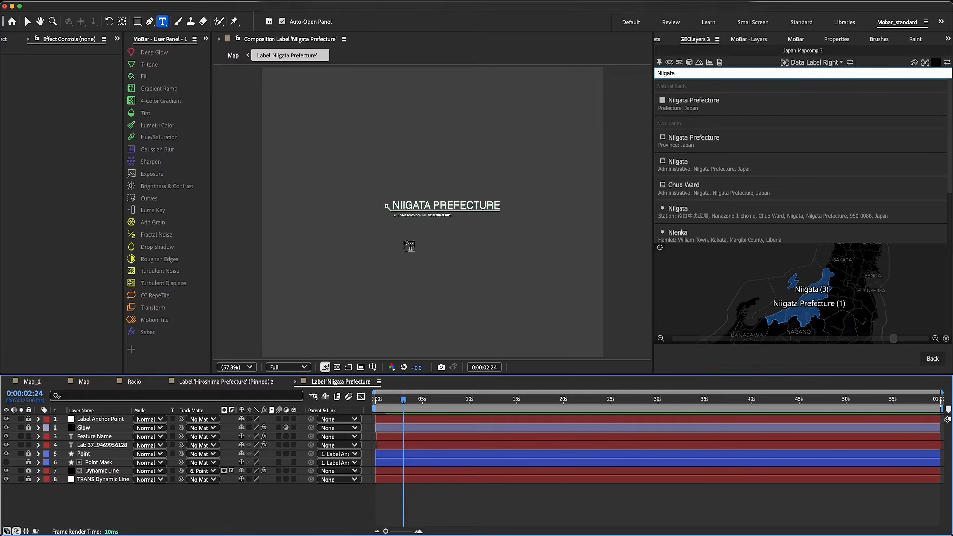
pyautogui.click(7, 445)
pyautogui.moveTo(499, 204); pyautogui.dragTo(431, 205)
pyautogui.press('BackSpace')
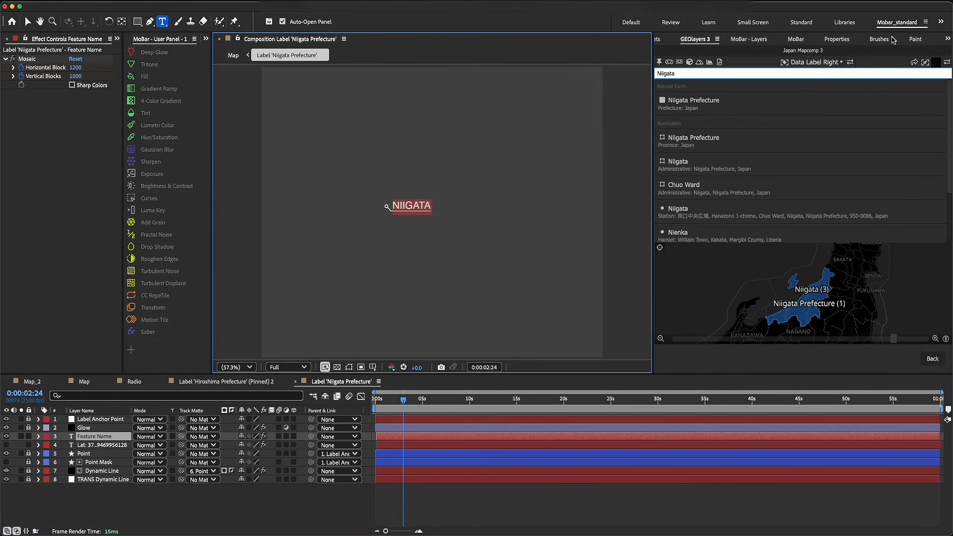
# Set the NIIGATA title's font to Quantico Bold, return to the Map composition, and enable Scale with Map for the label
pyautogui.scroll(-5, 890, 40)
pyautogui.scroll(2, 888, 40)
pyautogui.click(739, 130)
pyautogui.click(719, 297)
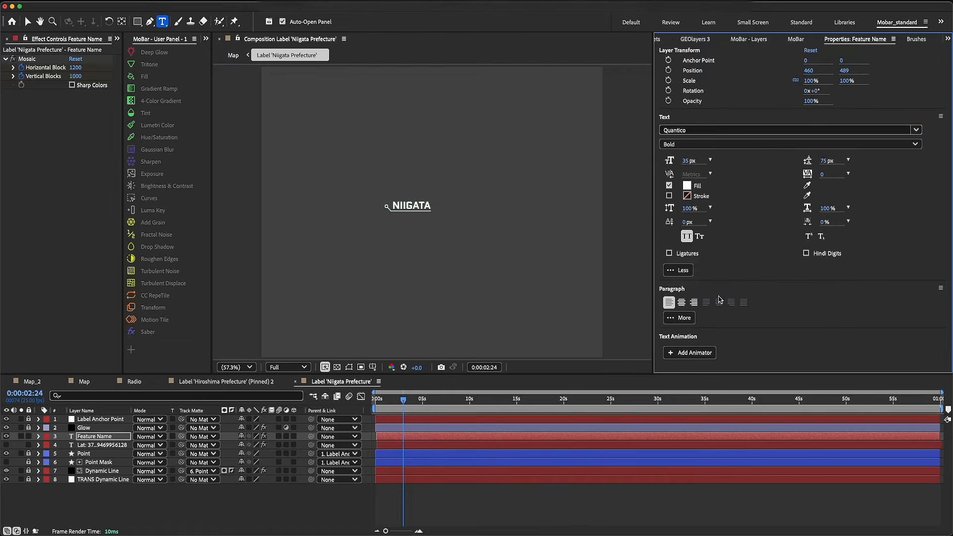
pyautogui.click(83, 381)
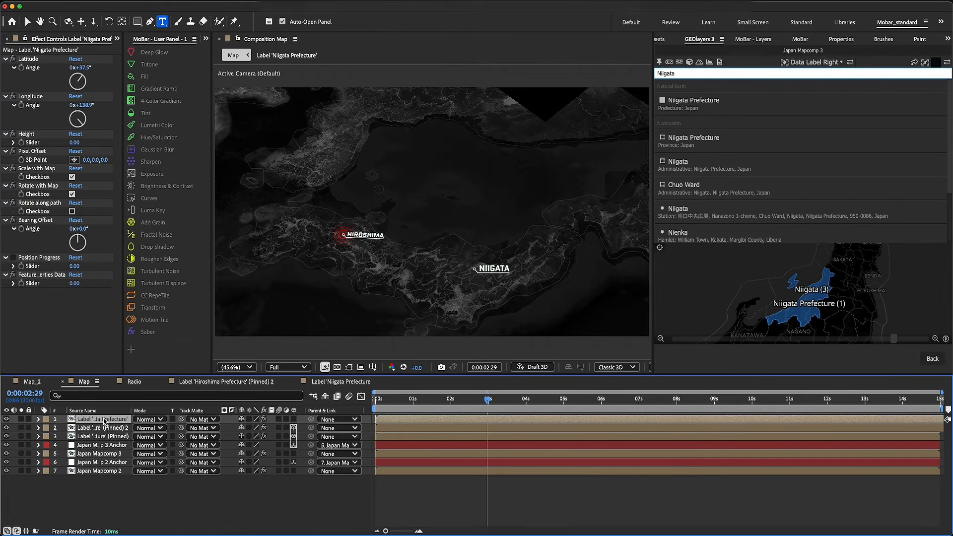
# Duplicate the Niigata label layer and swap the copy's template to Radio
pyautogui.press('super+d')
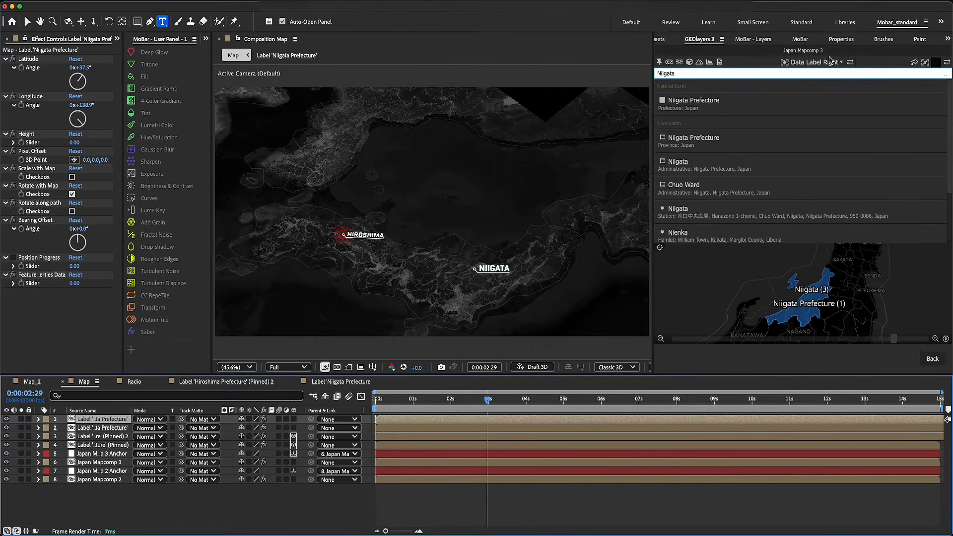
pyautogui.click(831, 62)
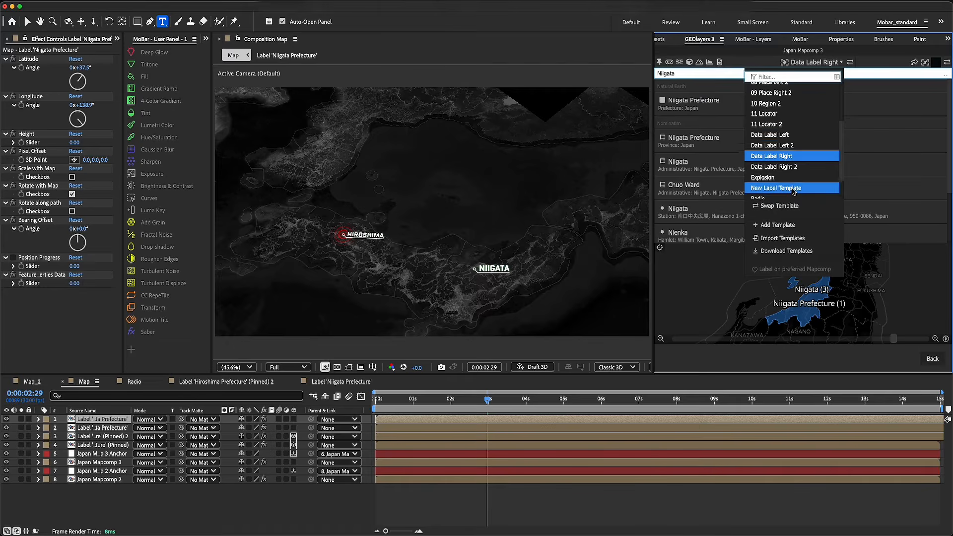
pyautogui.scroll(-2, 791, 190)
pyautogui.click(781, 188)
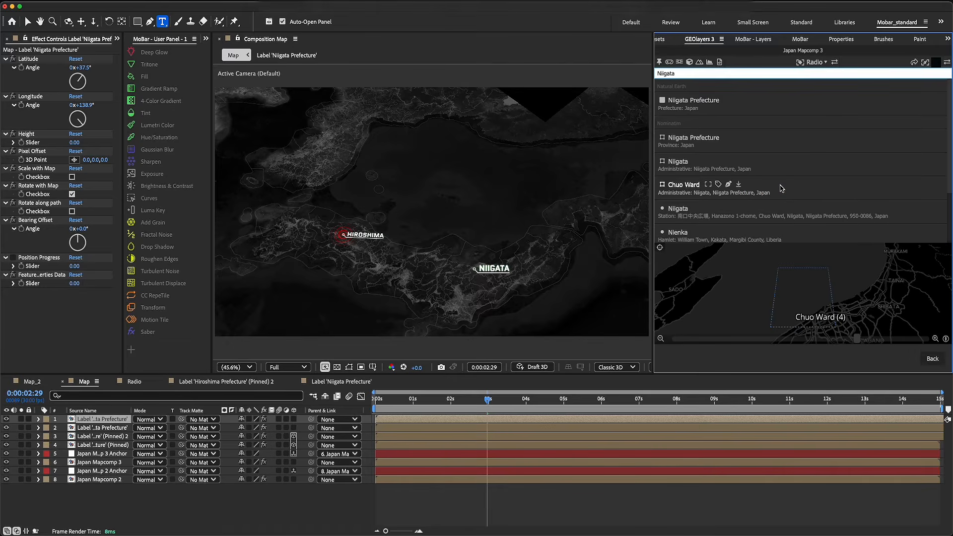
pyautogui.click(834, 63)
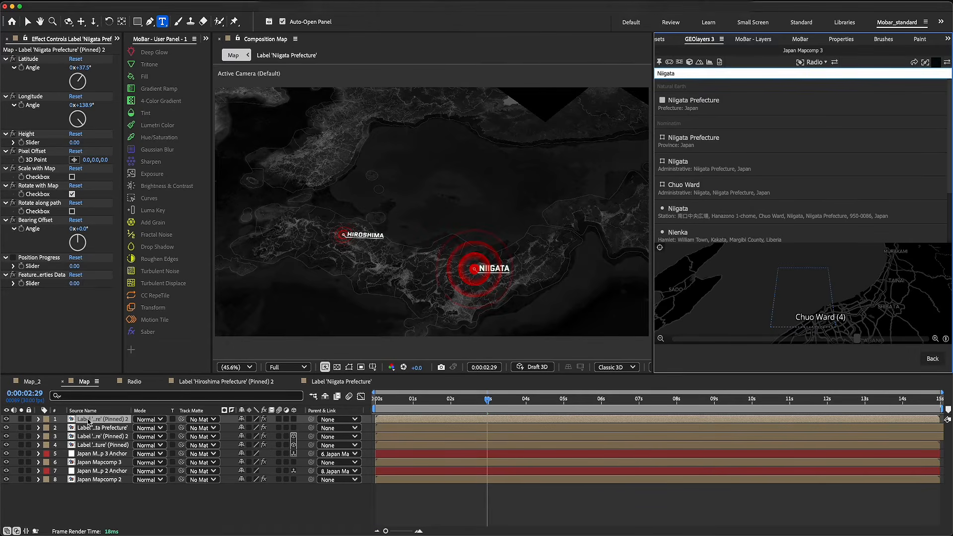
# Make both Niigata label layers 3D and scale the radio marker layer to 30.0%
pyautogui.click(294, 428)
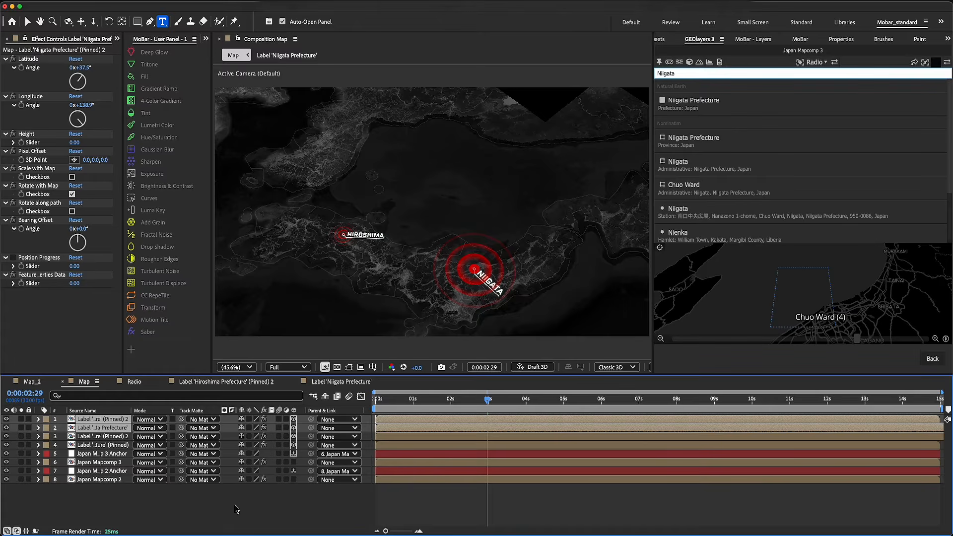
pyautogui.click(98, 437)
pyautogui.click(98, 428)
pyautogui.click(98, 420)
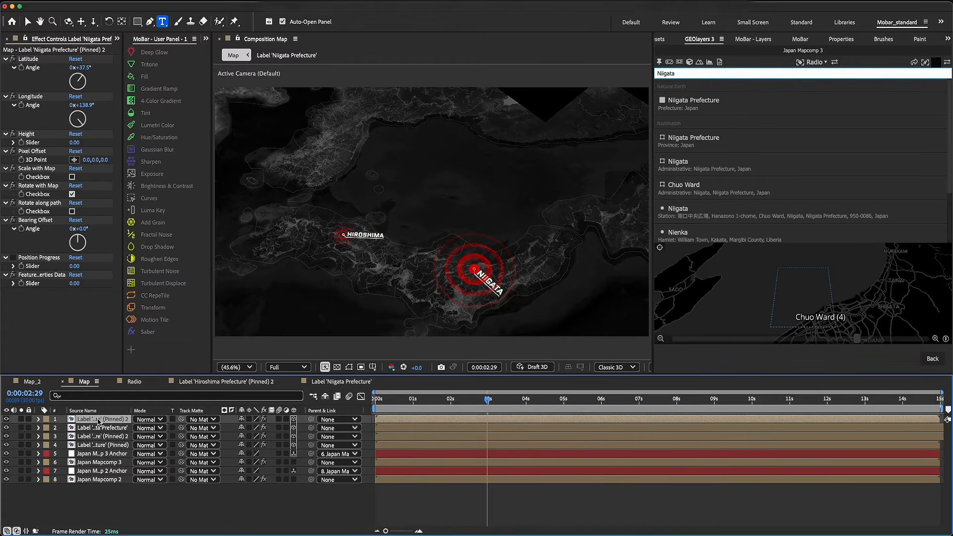
pyautogui.press('s')
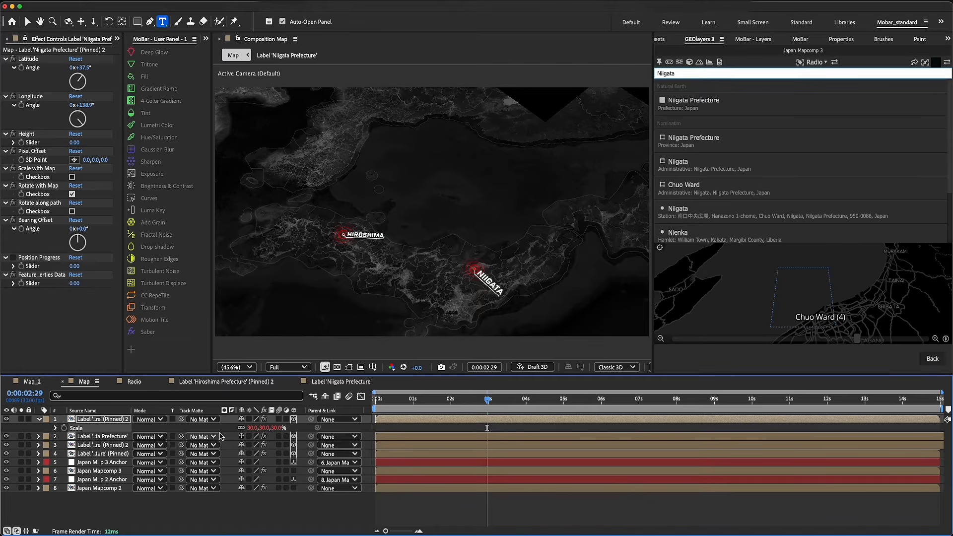
# Set the Niigata text label's Bearing Offset to -51°
pyautogui.click(98, 437)
pyautogui.moveTo(86, 243); pyautogui.dragTo(65, 232)
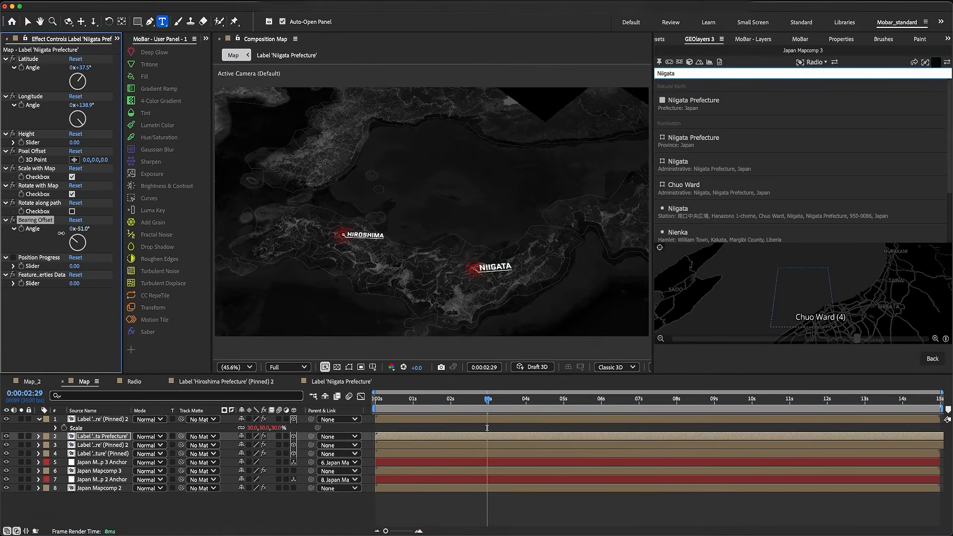
# Play back the Map composition from its first frame to check the Hiroshima and Niigata labels, and save the project
pyautogui.press('Home')
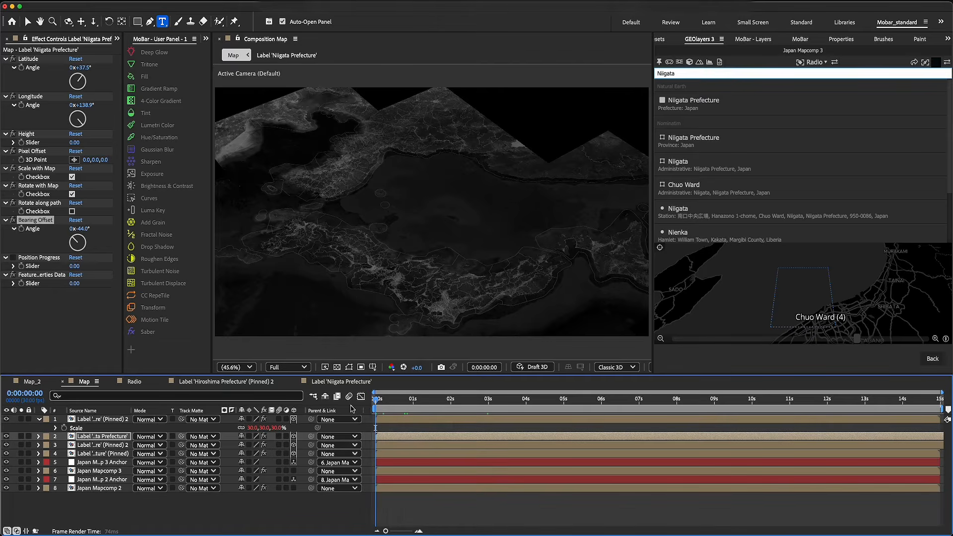
pyautogui.press('space')
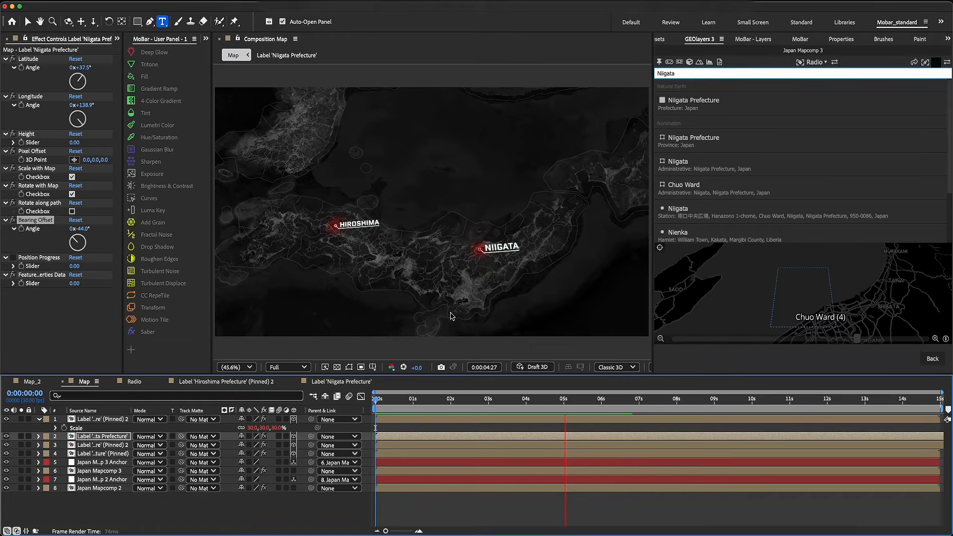
pyautogui.press('space')
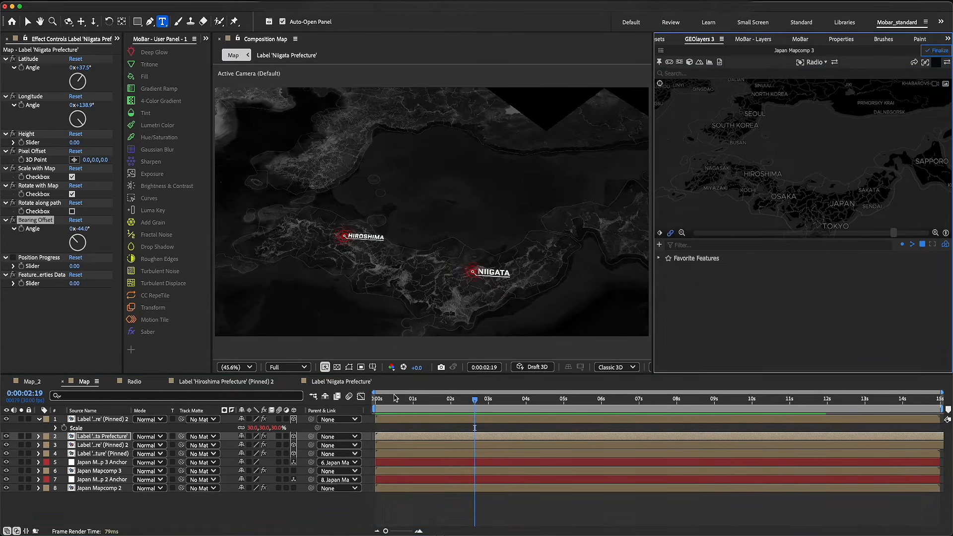
pyautogui.moveTo(394, 399); pyautogui.dragTo(355, 408)
pyautogui.press('space')
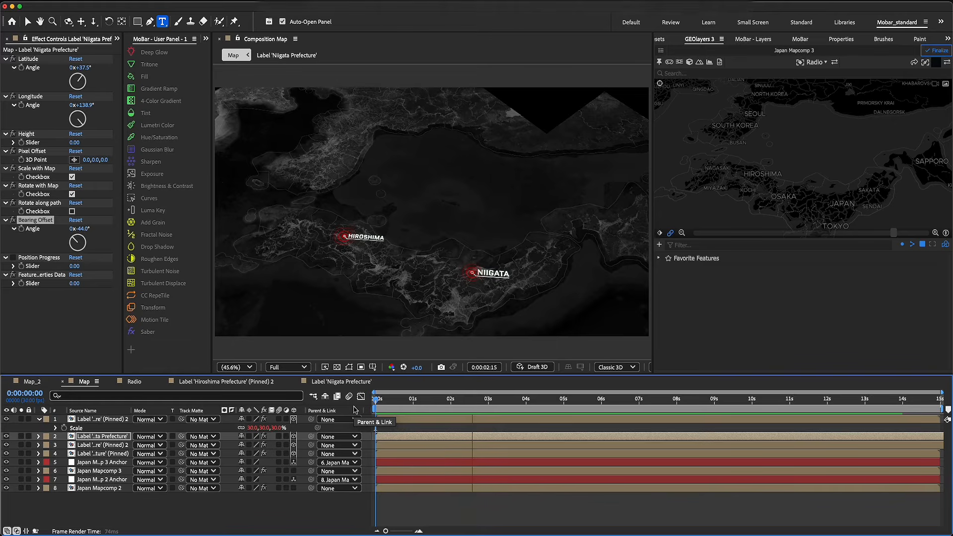
pyautogui.press('space')
pyautogui.press('super+s')
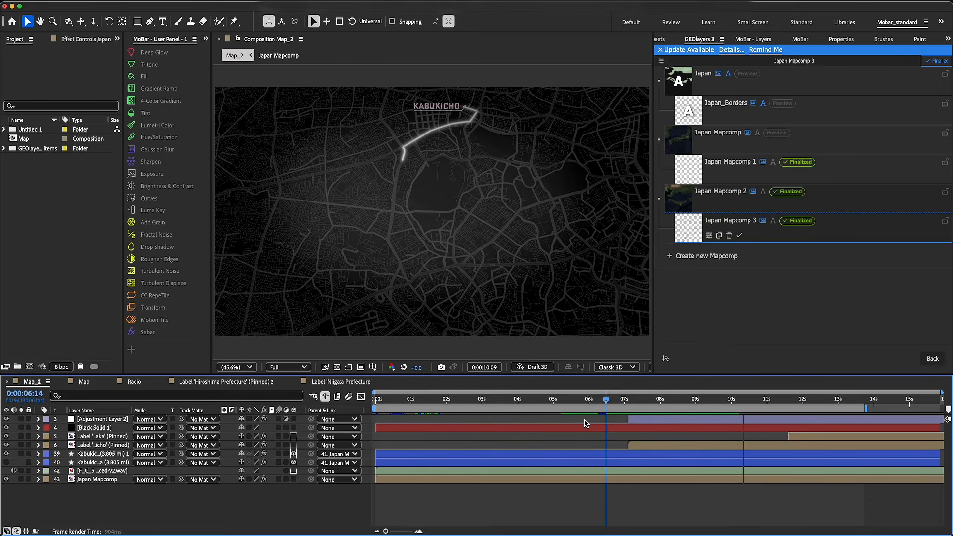
# Review the Kabukicho route animation in the Map_2 composition as a reference
pyautogui.press('space')
pyautogui.moveTo(599, 406); pyautogui.dragTo(571, 413)
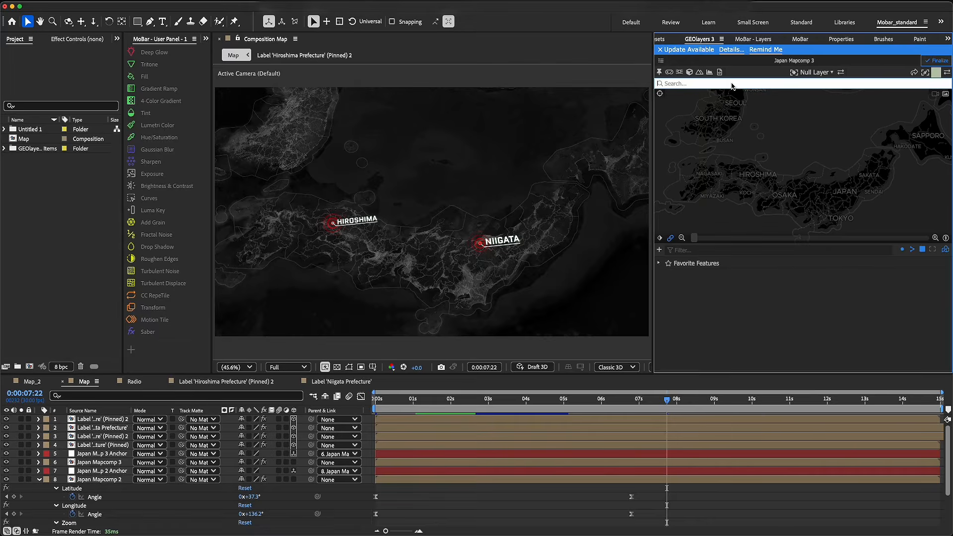
# Search the map for Kabukicho and add the Kabukicho attraction in Shinjuku to the feature browser
pyautogui.write('Kabukicho')
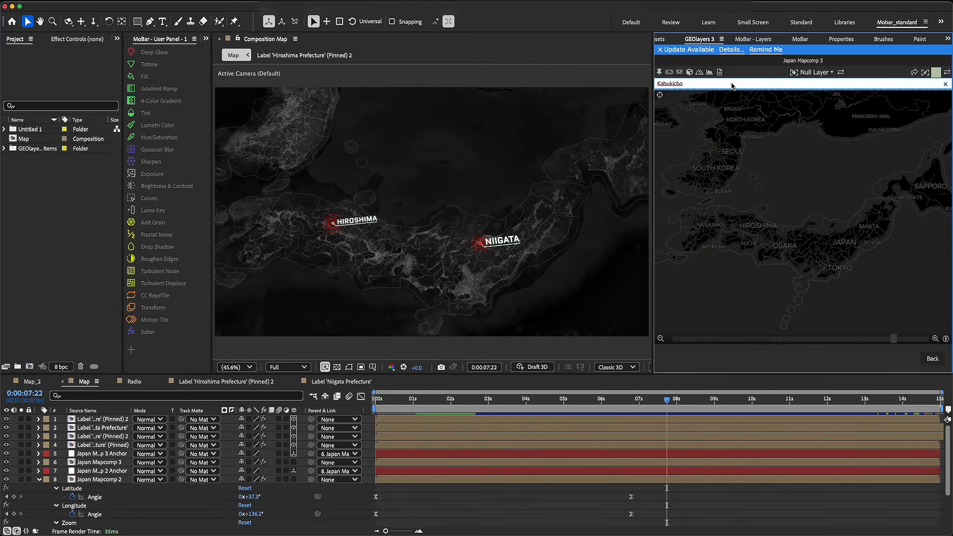
pyautogui.press('Return')
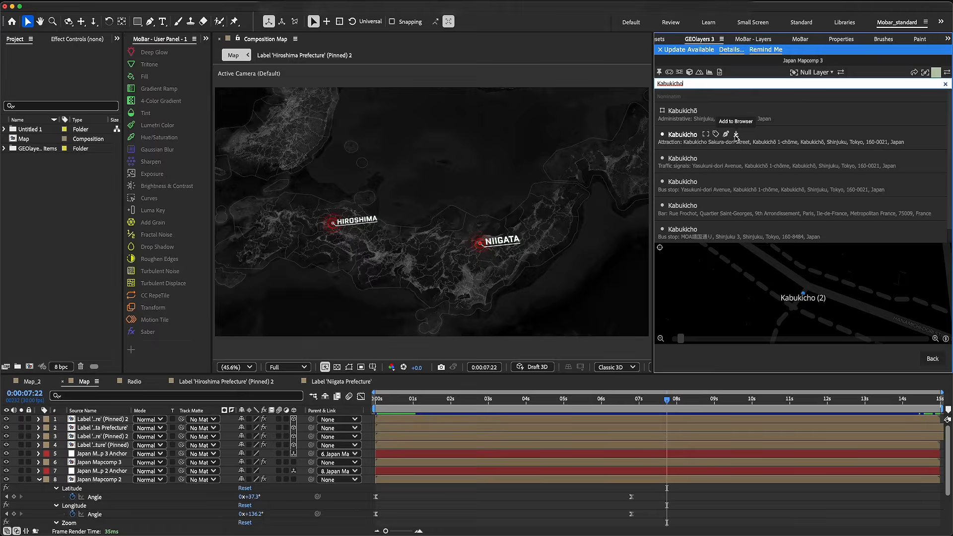
pyautogui.click(736, 135)
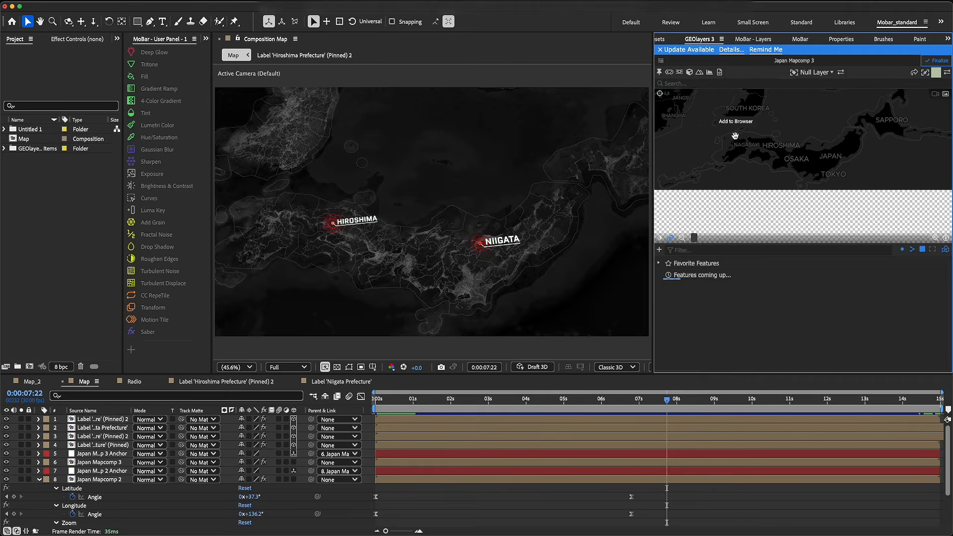
# Search the map for Dogenzaka and add the Dogenzaka point in Shibuya, Tokyo to the feature browser
pyautogui.click(687, 84)
pyautogui.write('Dogenzaka')
pyautogui.press('Return')
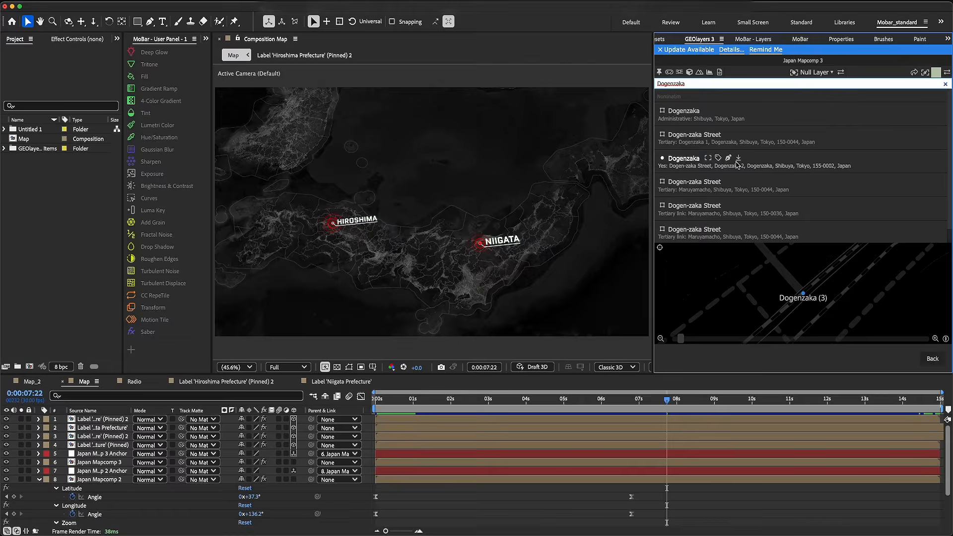
pyautogui.click(738, 159)
# Fit the map view to Kabukicho at 0:00:07:22, widen it to the surrounding district, and finalize the mapcomps
pyautogui.click(683, 276)
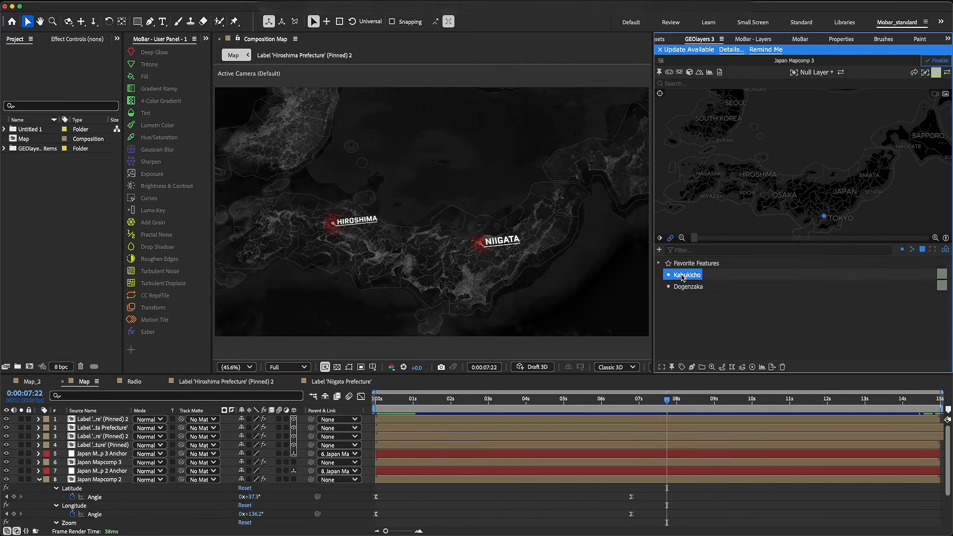
pyautogui.click(661, 367)
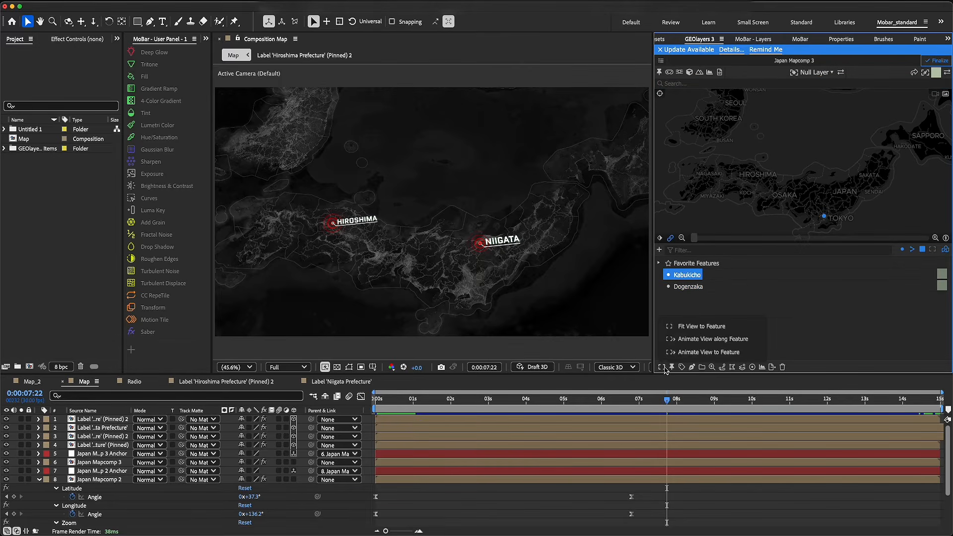
pyautogui.click(690, 327)
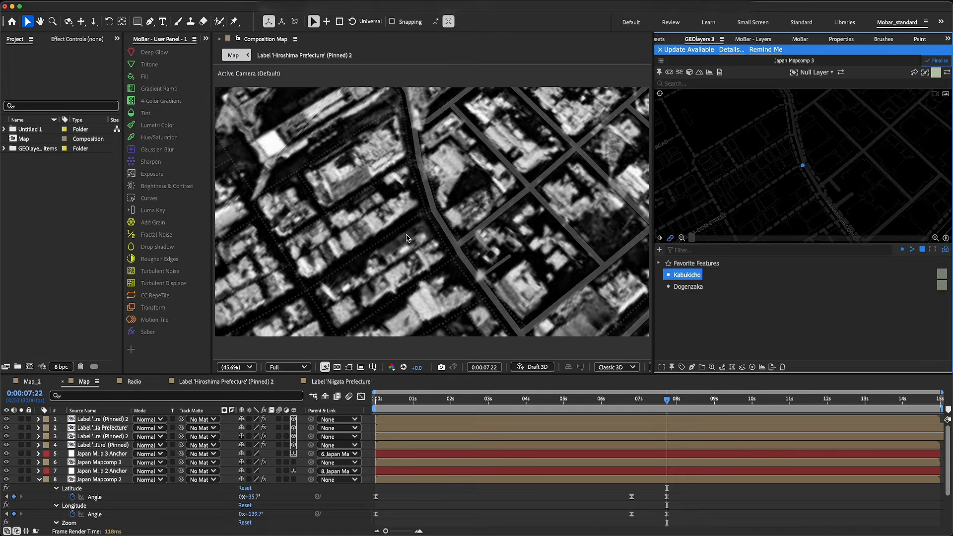
pyautogui.scroll(-5, 791, 166)
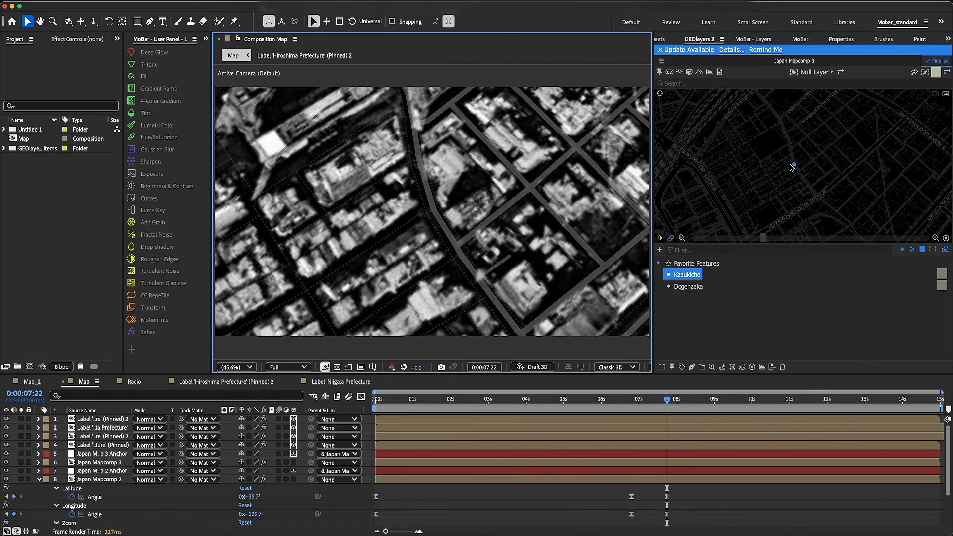
pyautogui.scroll(-5, 792, 166)
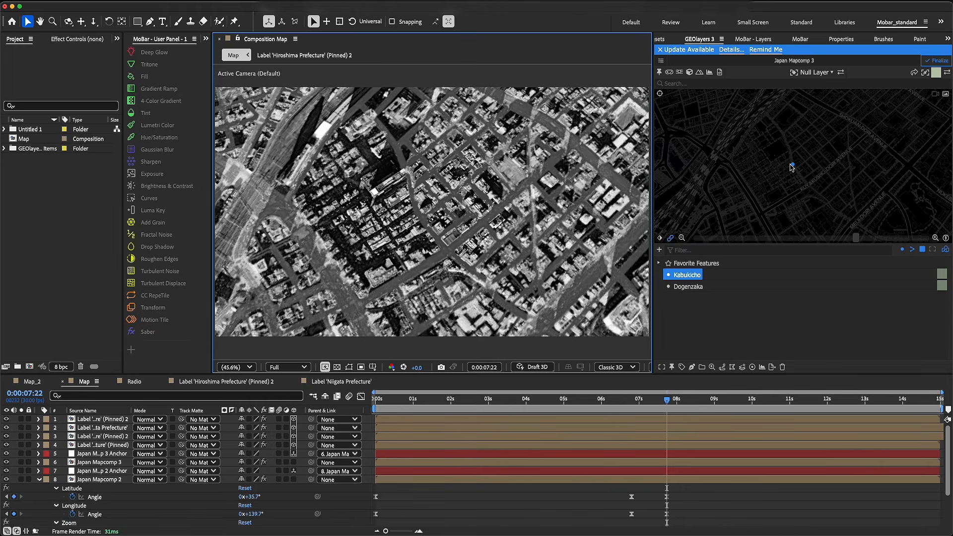
pyautogui.scroll(-2, 792, 168)
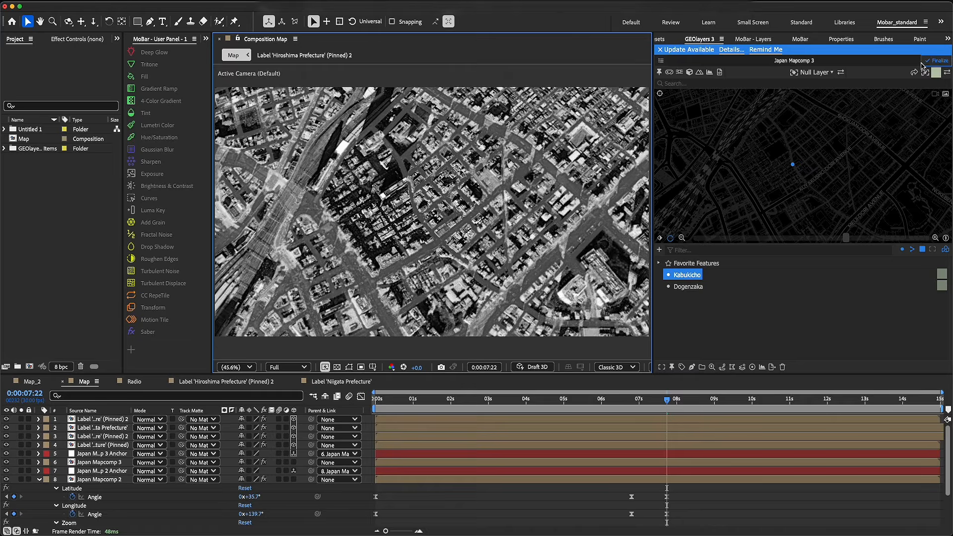
pyautogui.click(938, 61)
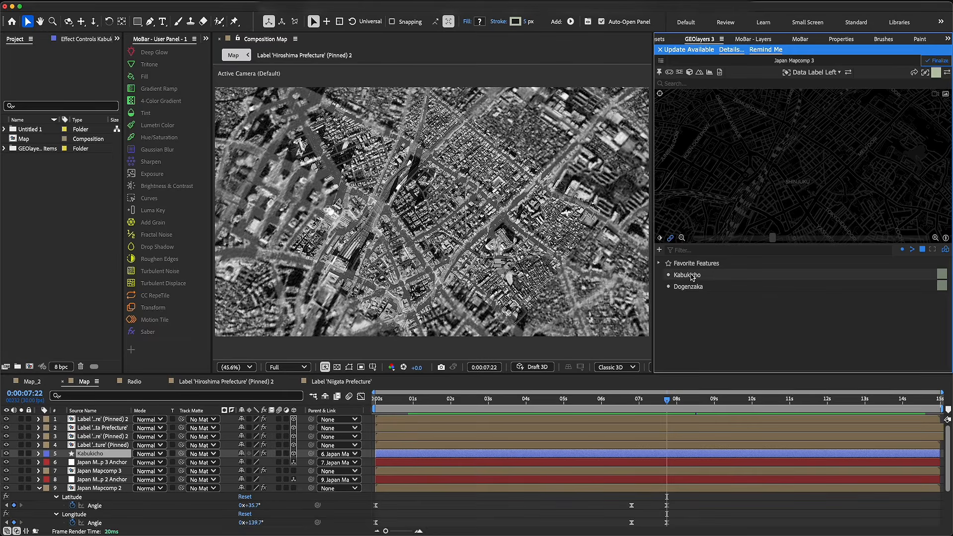
# Create a car route between the Kabukicho and Dogenzaka features
pyautogui.click(693, 275)
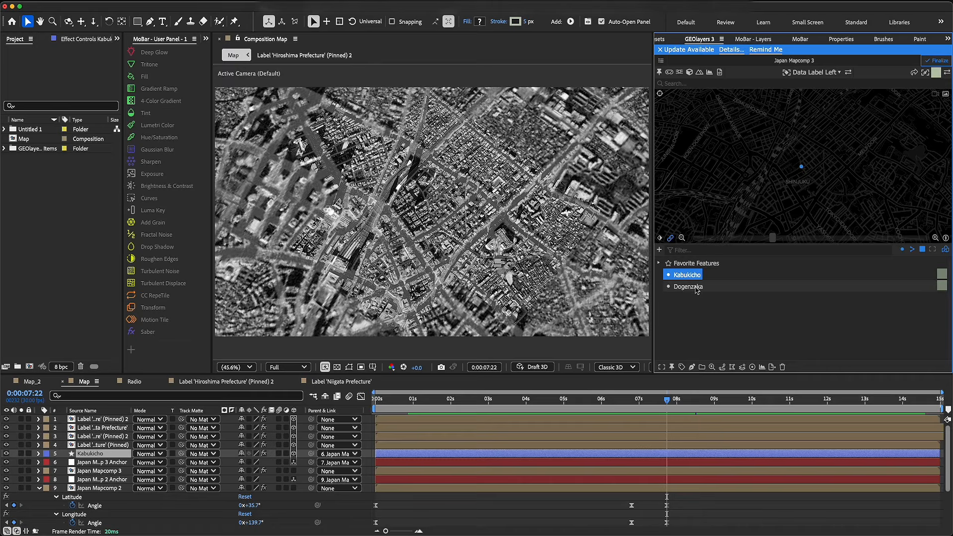
pyautogui.keyDown('shift'); pyautogui.click(696, 288); pyautogui.keyUp('shift')
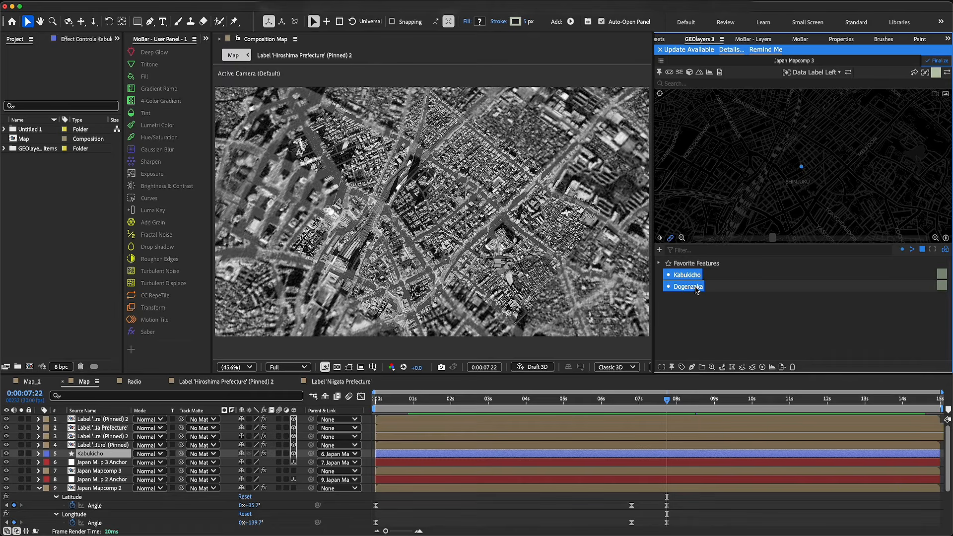
pyautogui.click(723, 367)
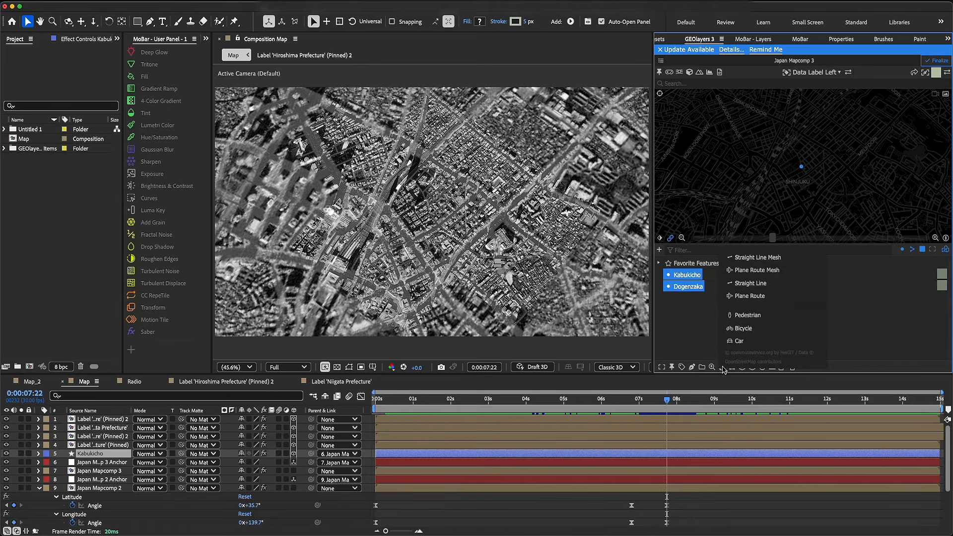
pyautogui.click(738, 342)
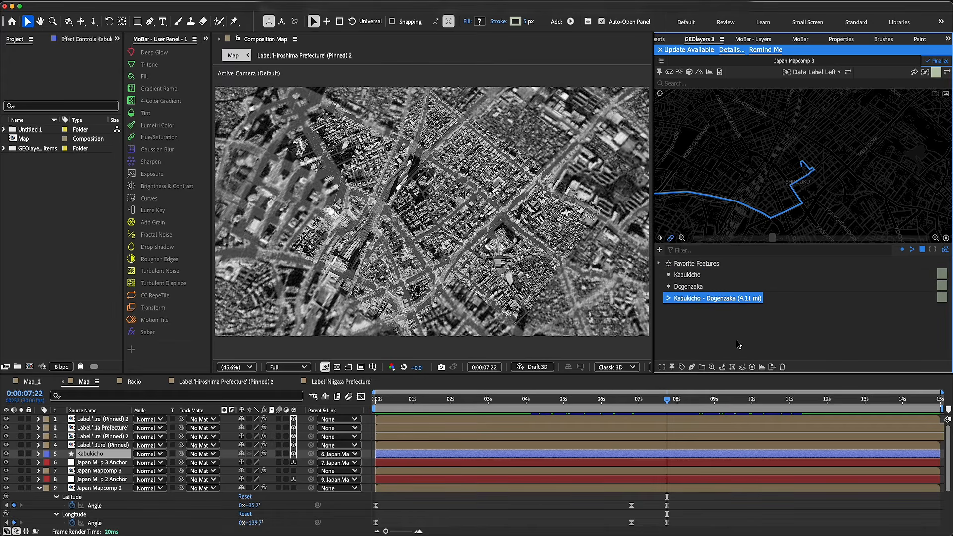
# Animate the Kabukicho - Dogenzaka feature path with a duration of 6.2 and preview the route drawing on
pyautogui.scroll(-3, 805, 187)
pyautogui.scroll(-3, 800, 194)
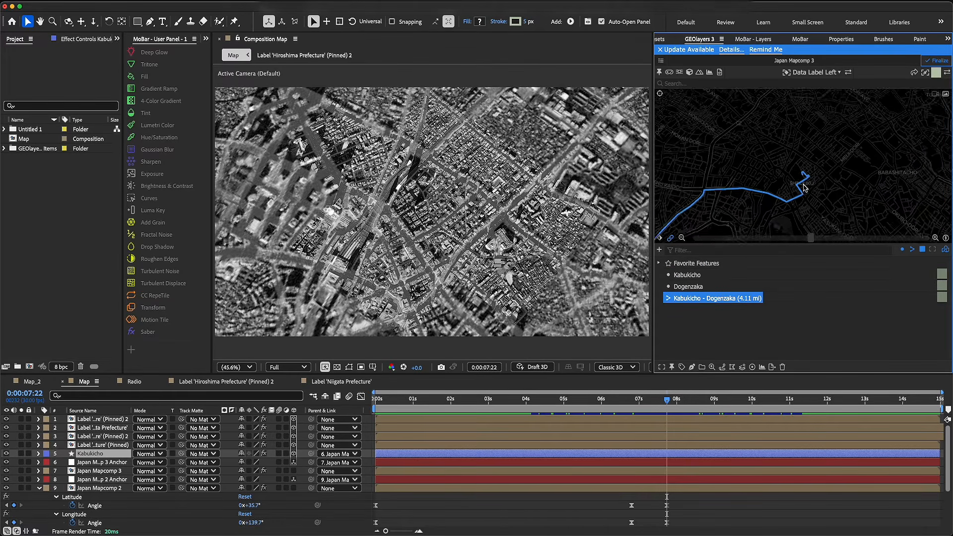
pyautogui.moveTo(786, 206); pyautogui.dragTo(807, 169)
pyautogui.click(690, 368)
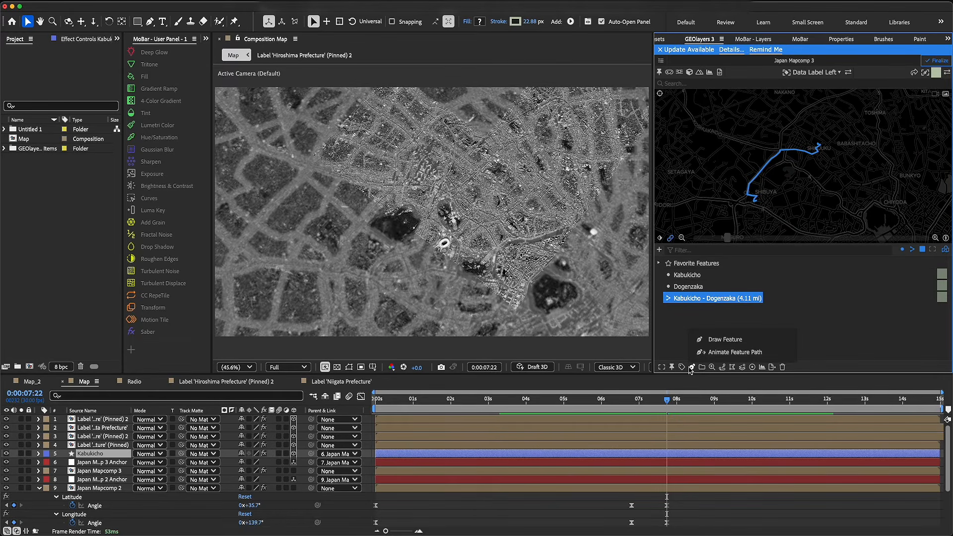
pyautogui.click(700, 353)
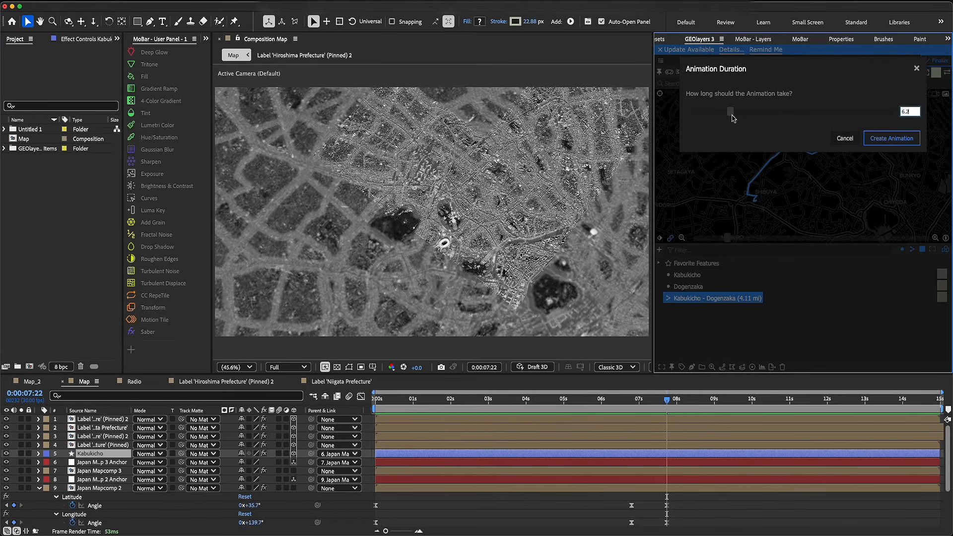
pyautogui.click(892, 138)
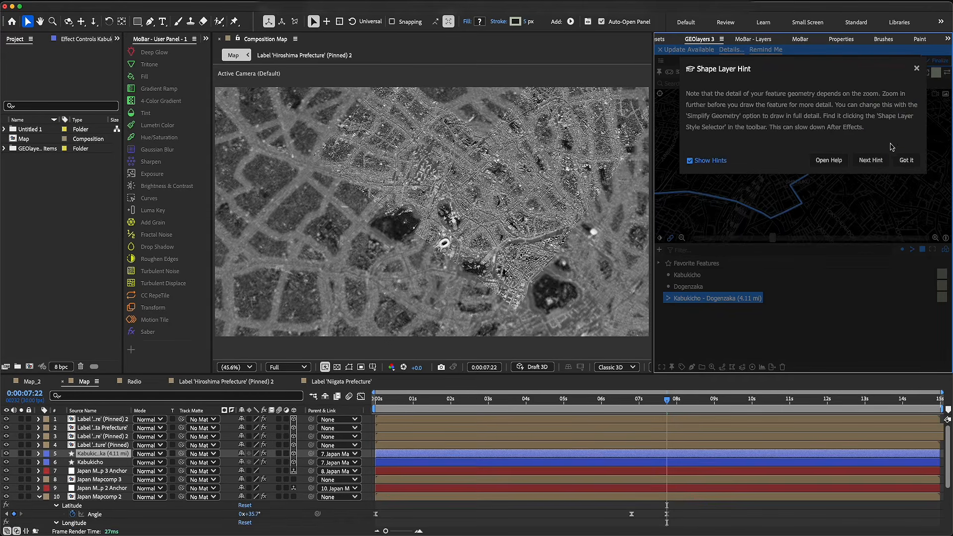
pyautogui.click(905, 161)
pyautogui.press('space')
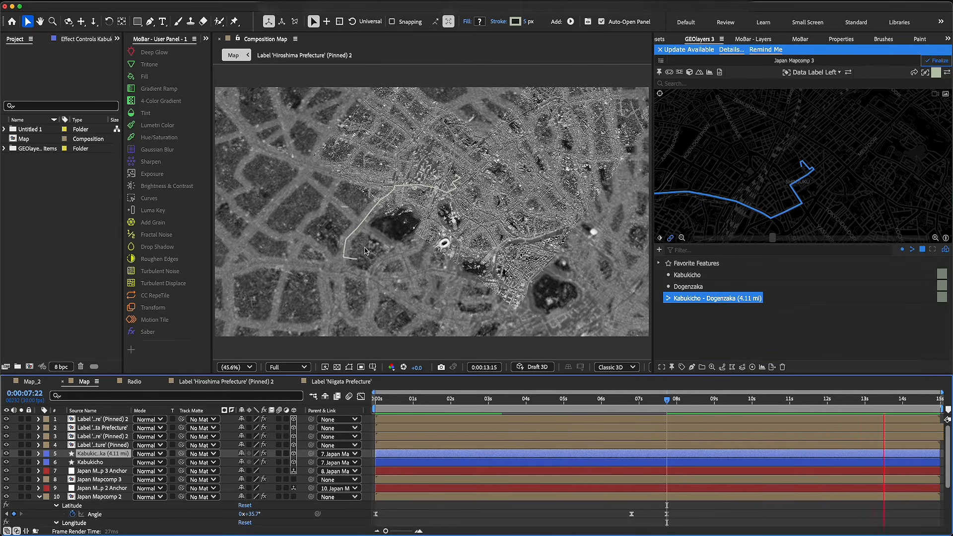
pyautogui.press('space')
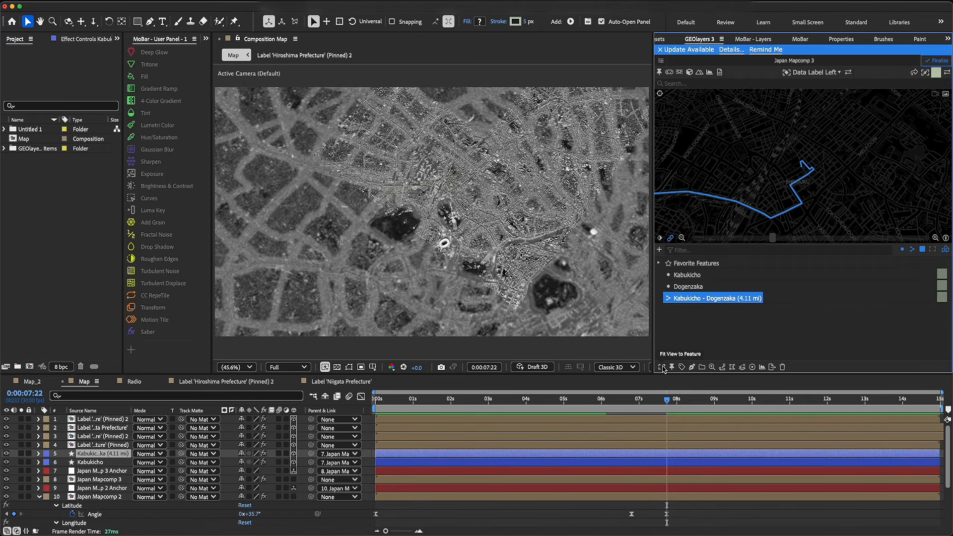
# Animate the map view along the Kabukicho - Dogenzaka feature with a duration of 6.2 and preview it from about 0:00:07:23
pyautogui.click(662, 367)
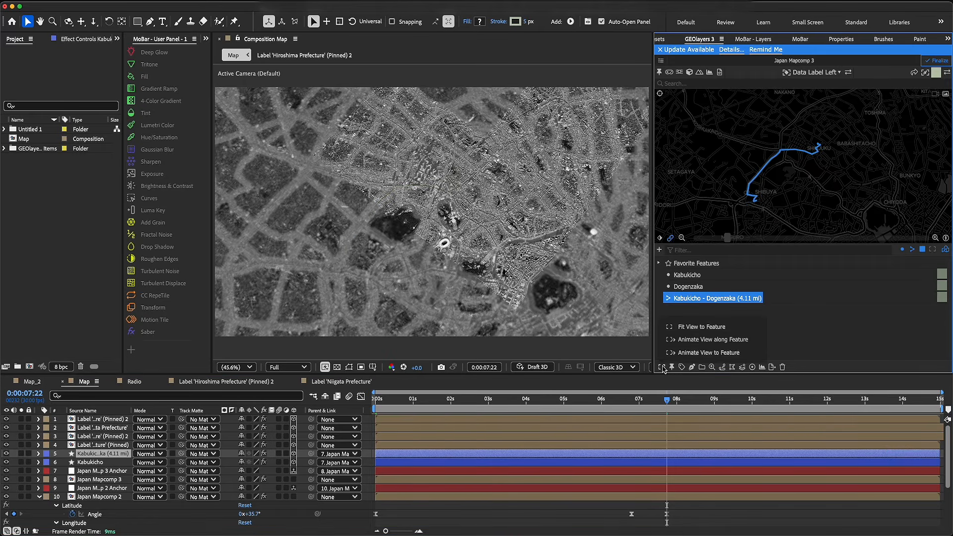
pyautogui.click(684, 340)
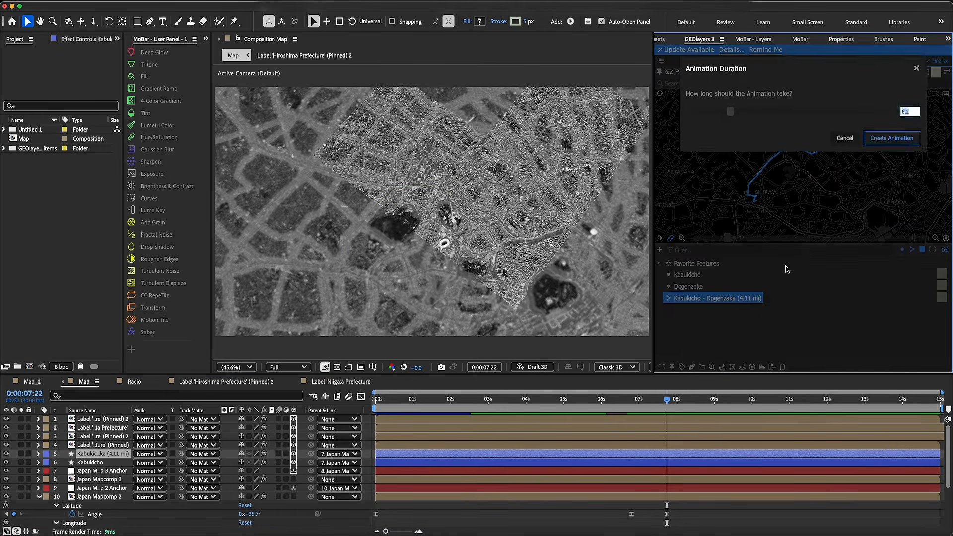
pyautogui.click(892, 138)
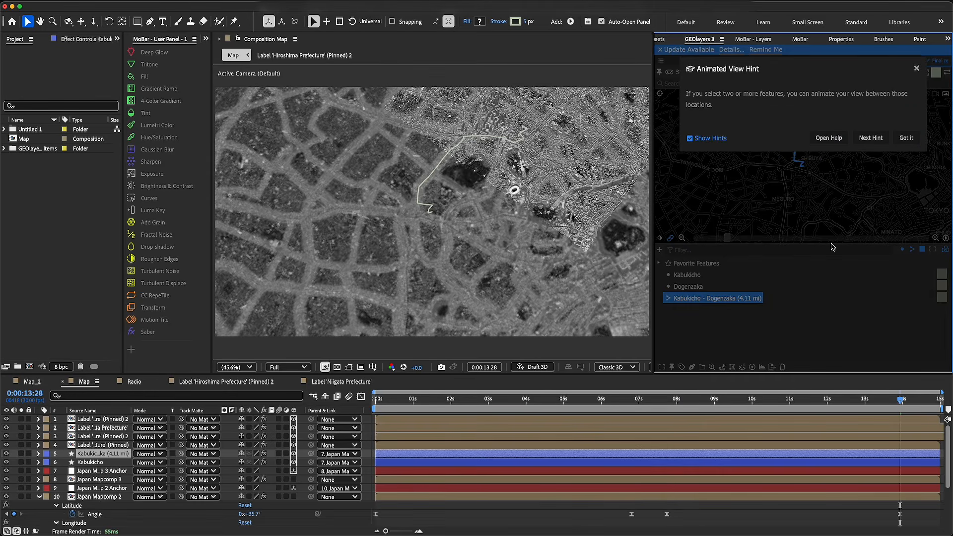
pyautogui.click(901, 141)
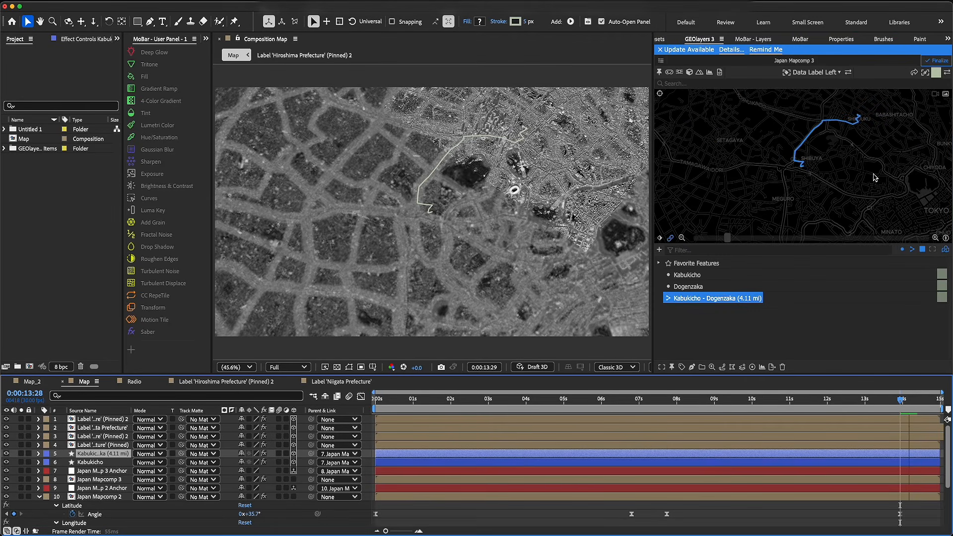
pyautogui.click(668, 405)
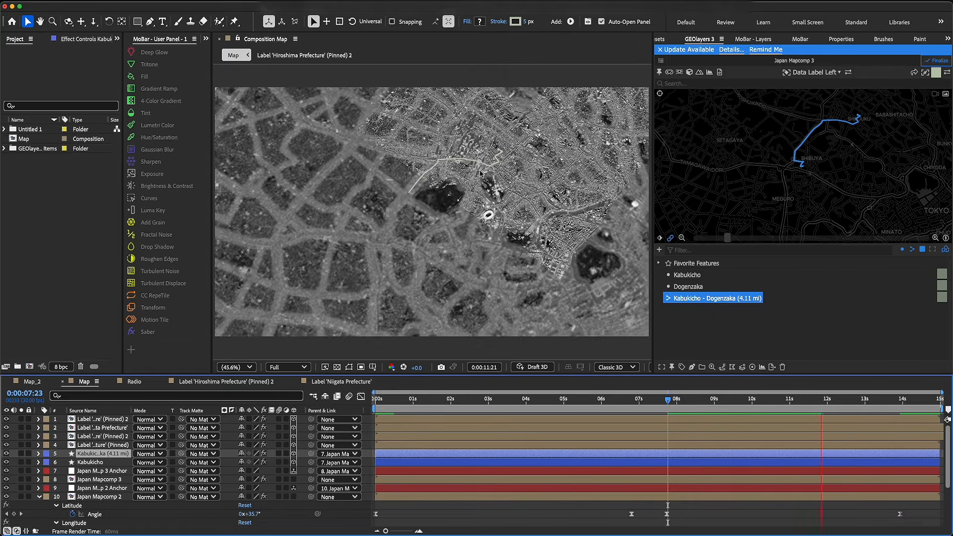
# Return to the view keyframe at 0:00:07:22, zoom the map in closer on the Kabukicho end of the route, and preview
pyautogui.press('j')
pyautogui.click(844, 140)
pyautogui.scroll(6, 824, 148)
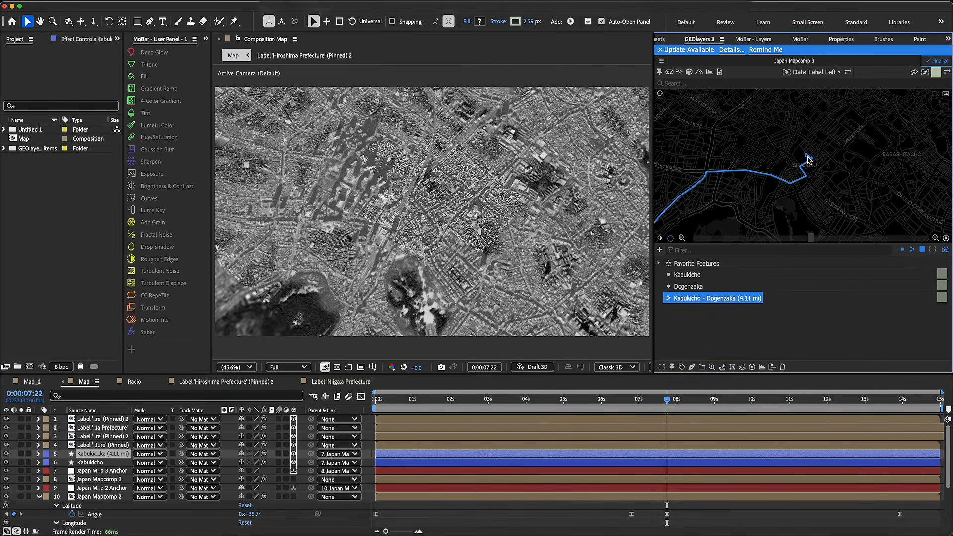
pyautogui.press('space')
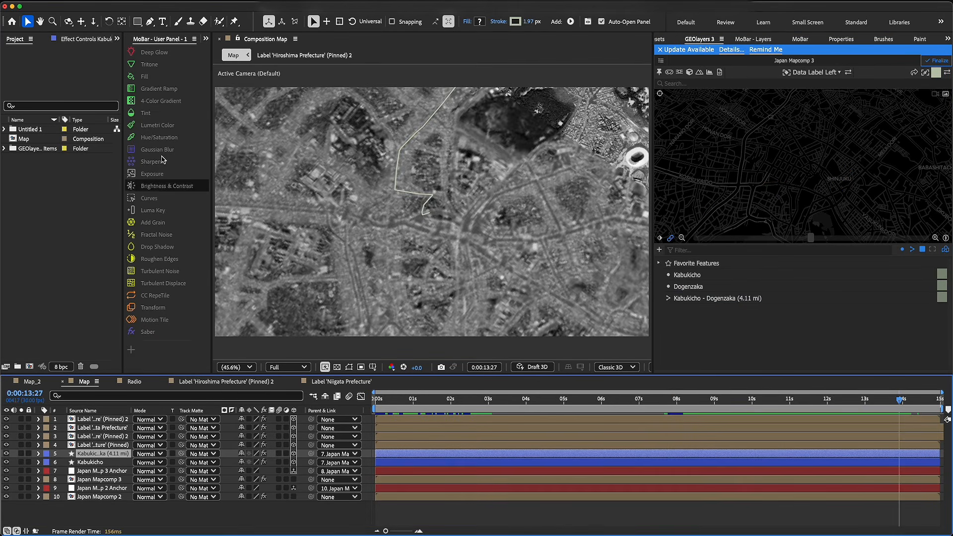
# Apply a Fill effect to the Kabukicho - Dogenzaka route layer and set its color to FFFFFF
pyautogui.click(163, 77)
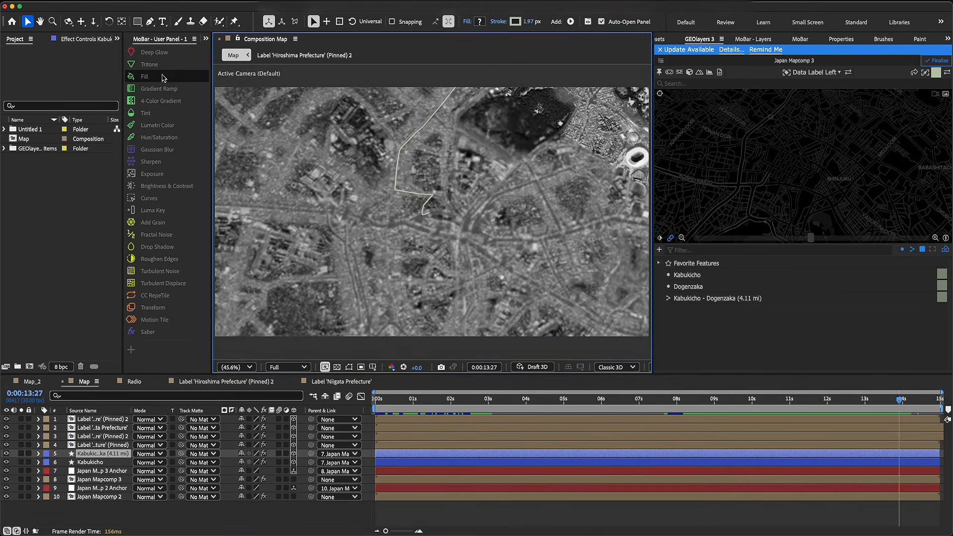
pyautogui.click(76, 39)
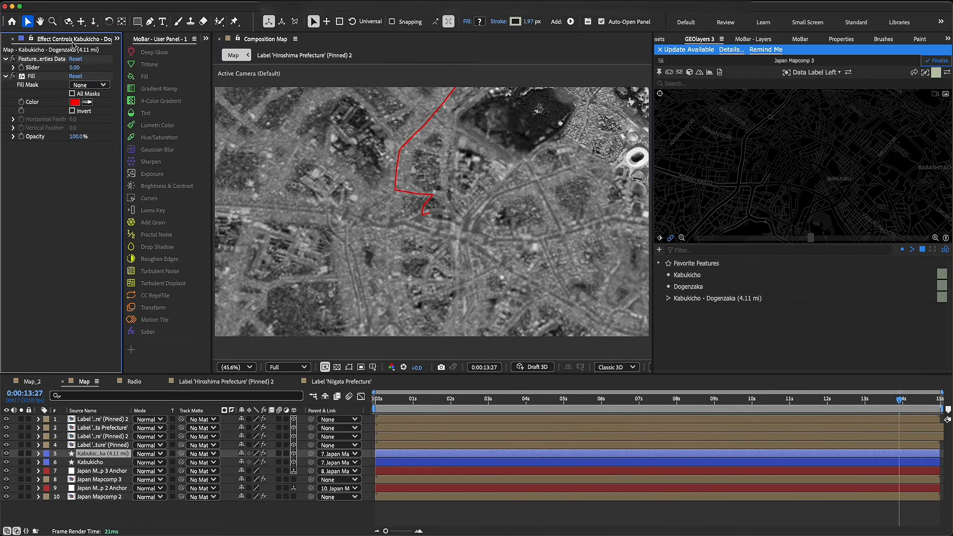
pyautogui.click(75, 101)
pyautogui.write('FFFFFF')
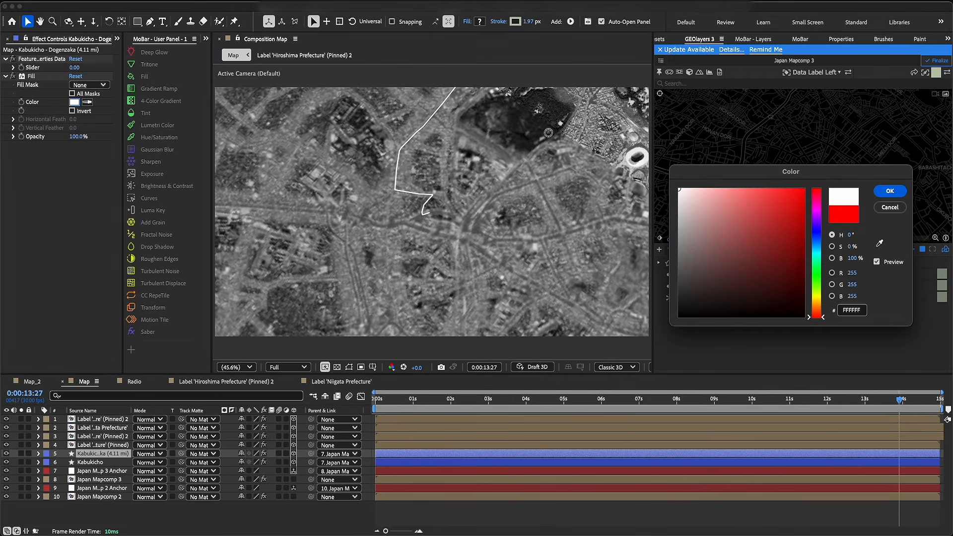
pyautogui.click(889, 191)
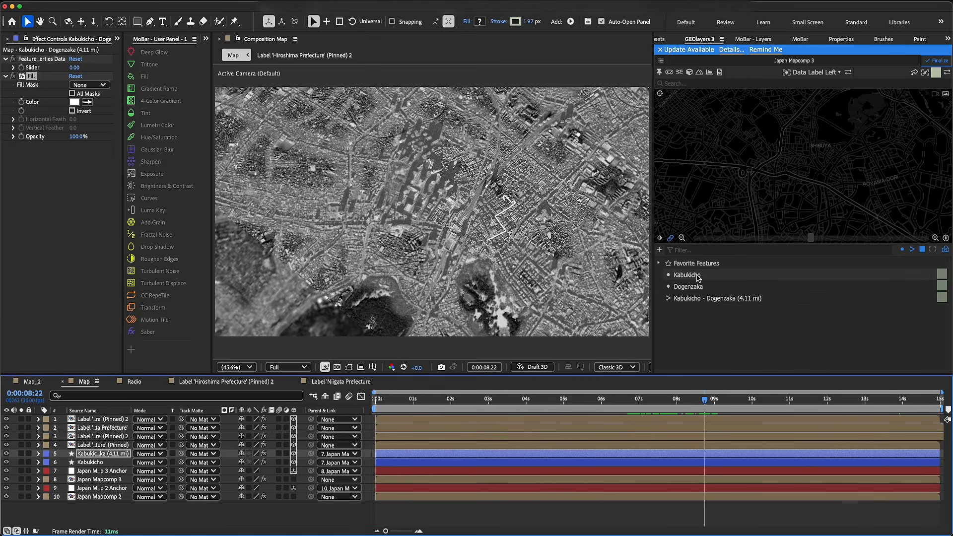
# Label the Kabukicho feature with the Data Label Left template and dismiss the label hint
pyautogui.click(697, 277)
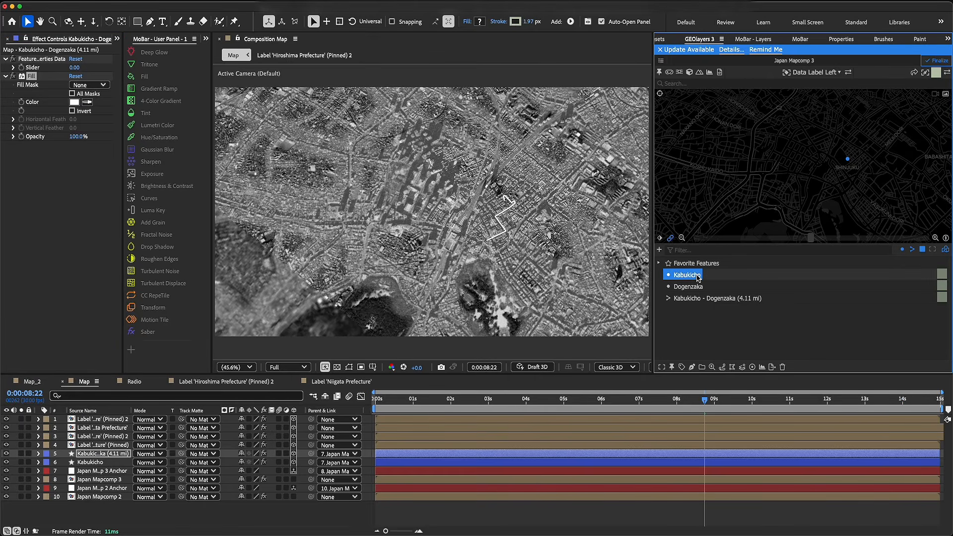
pyautogui.click(682, 367)
pyautogui.click(704, 340)
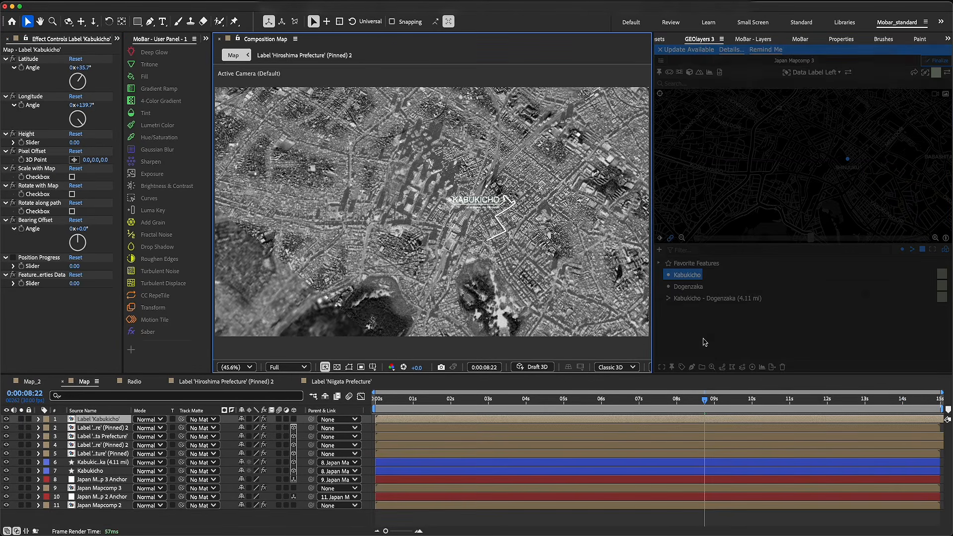
pyautogui.click(906, 149)
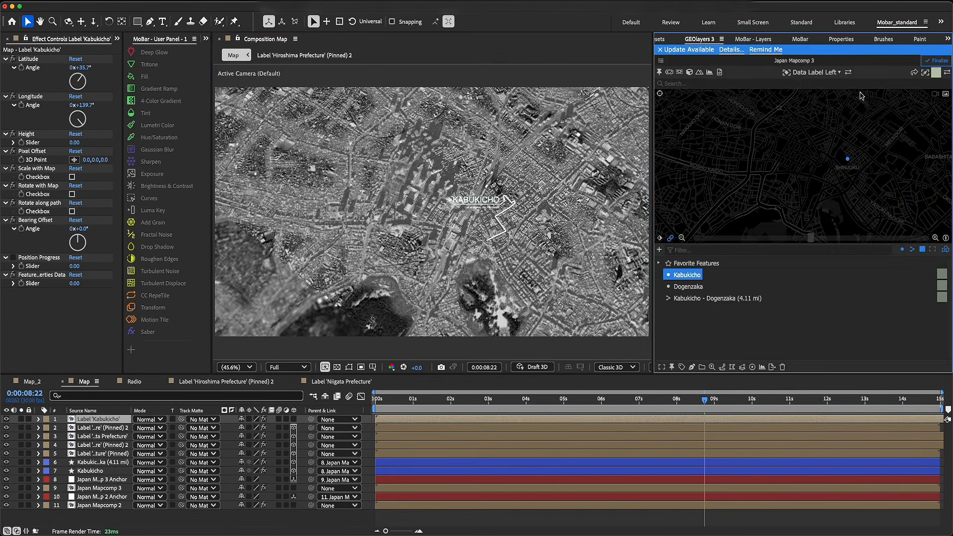
# In the Kabukicho label composition, change the name text to KABUAKICHO, set its font to Quantico Bold, and return to the Map composition
pyautogui.doubleClick(123, 420)
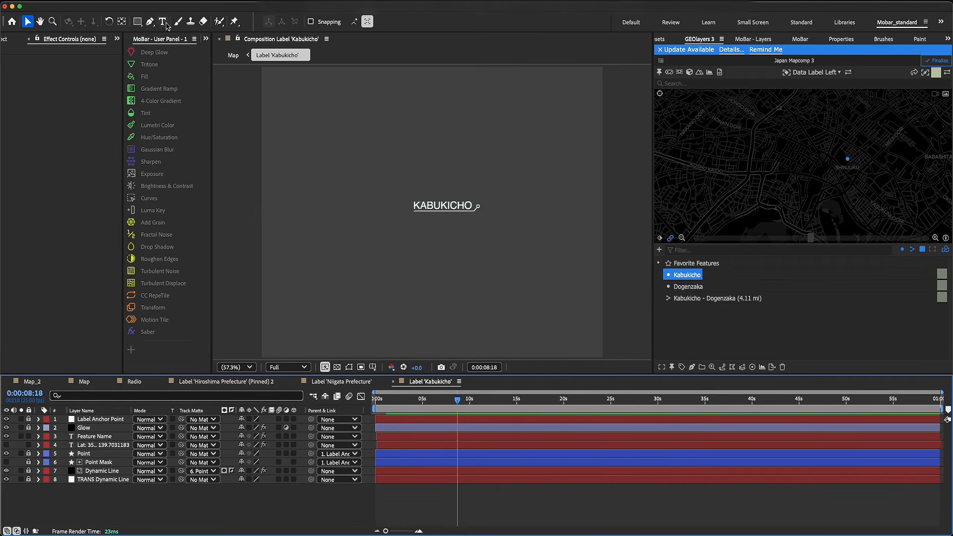
pyautogui.click(162, 21)
pyautogui.click(442, 207)
pyautogui.write('A')
pyautogui.click(786, 129)
pyautogui.click(699, 143)
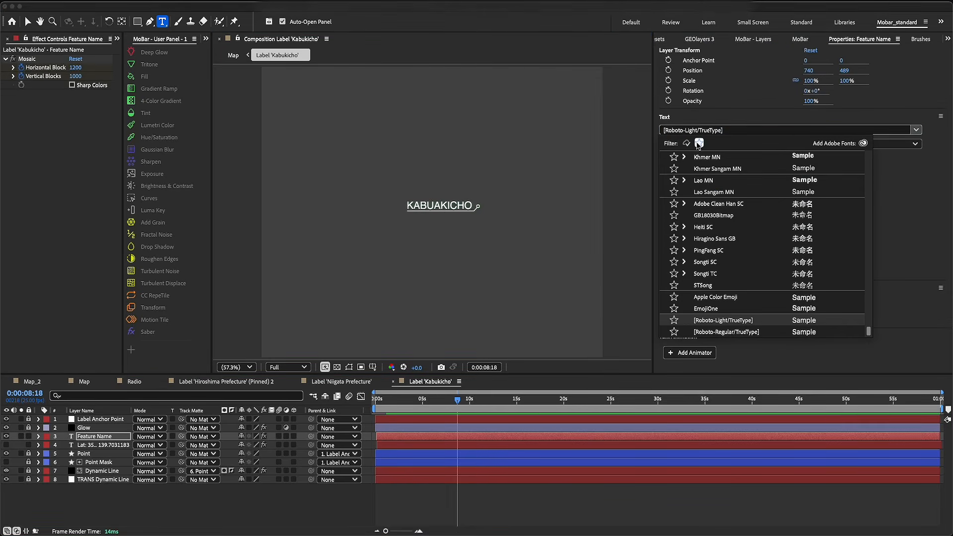
pyautogui.click(684, 262)
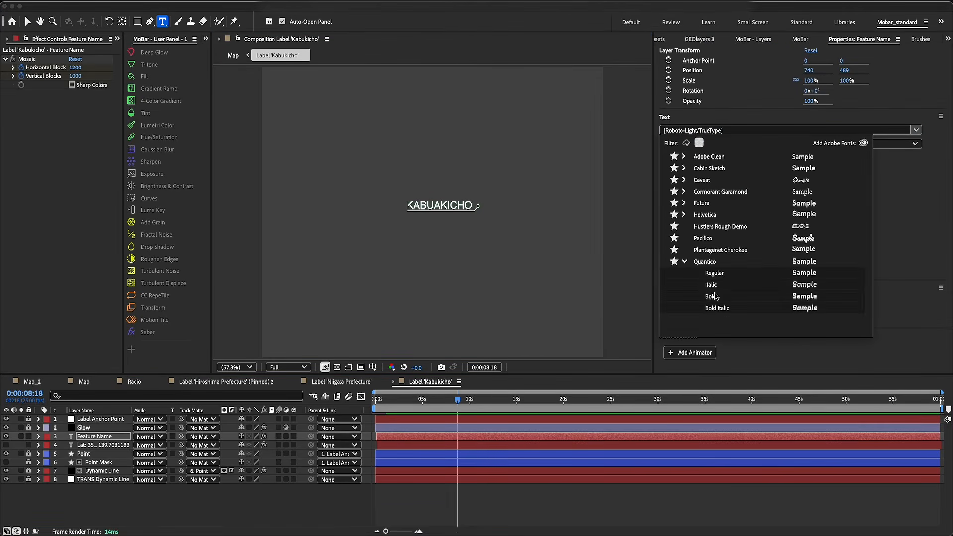
pyautogui.click(718, 296)
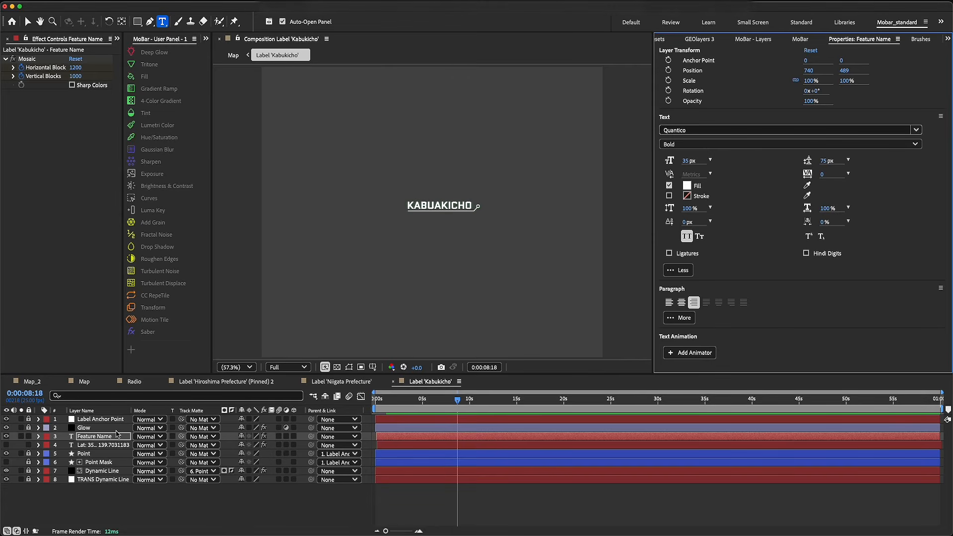
pyautogui.click(84, 381)
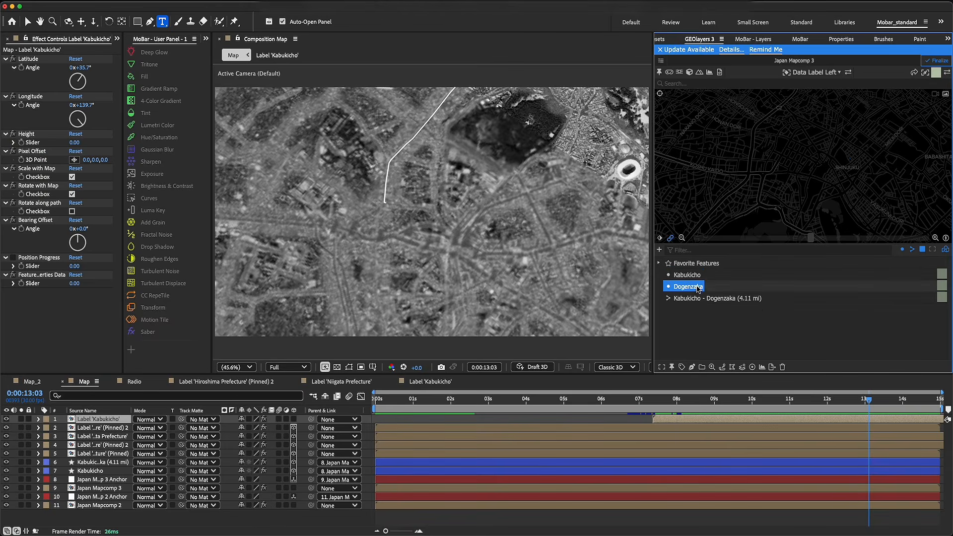
# Label the Dogenzaka feature, dismiss the hint, and shift the new label layer to start at 0:00:13:03
pyautogui.click(681, 367)
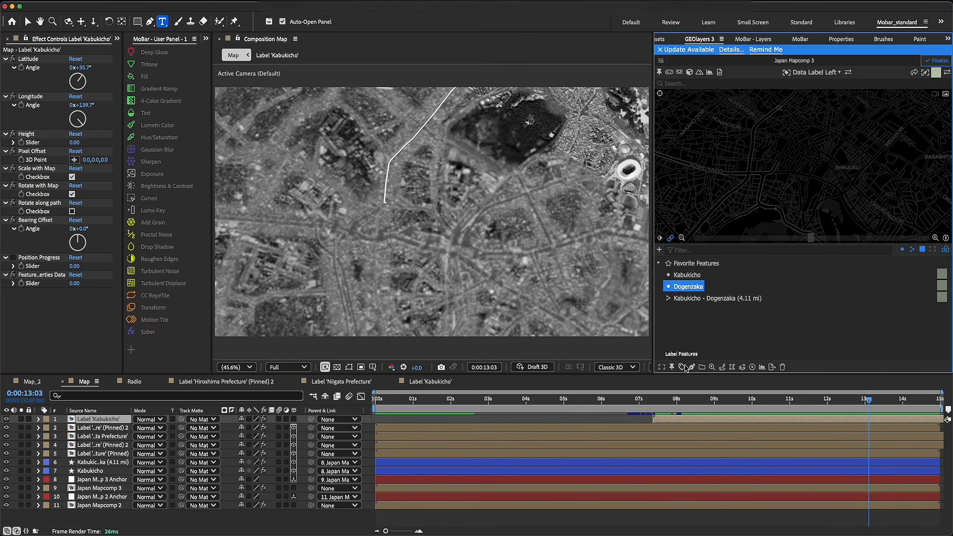
pyautogui.click(697, 339)
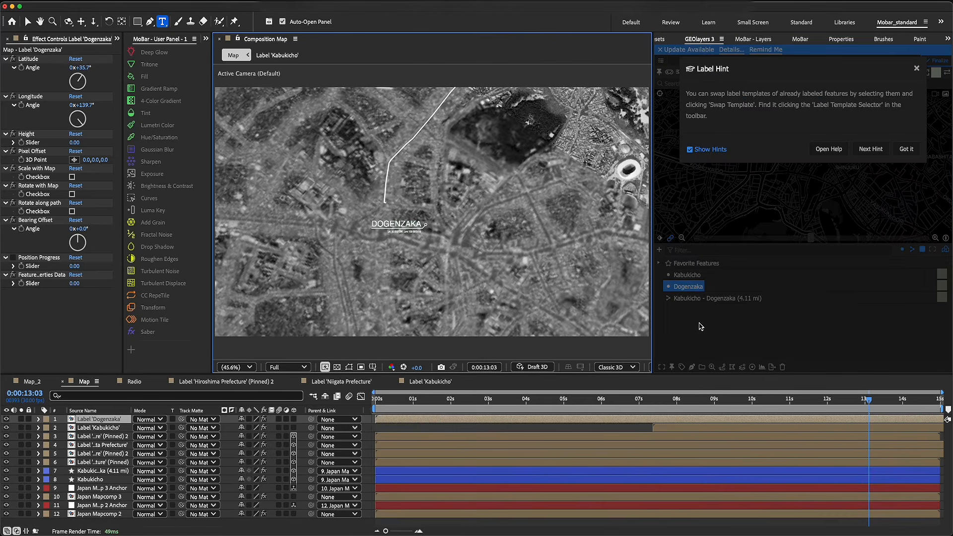
pyautogui.click(902, 149)
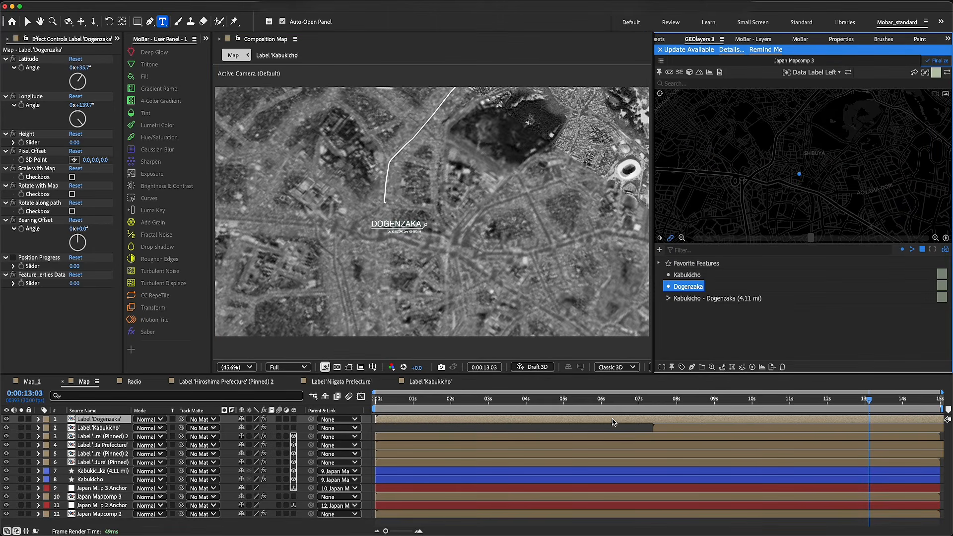
pyautogui.moveTo(612, 422); pyautogui.dragTo(952, 422)
pyautogui.moveTo(783, 425); pyautogui.dragTo(906, 425)
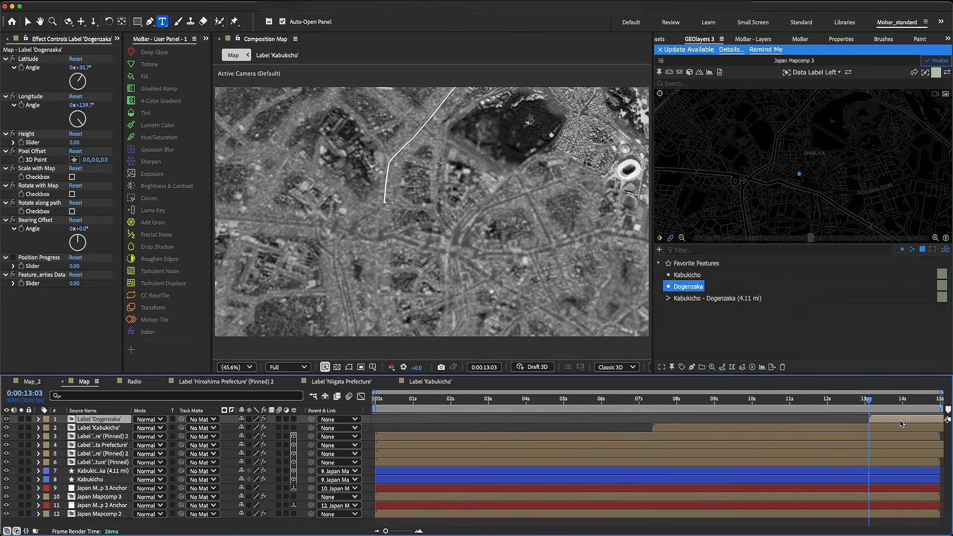
# Open the Dogenzaka label composition, hide its latitude/longitude text layer, and go to 0:00:17:24
pyautogui.doubleClick(124, 421)
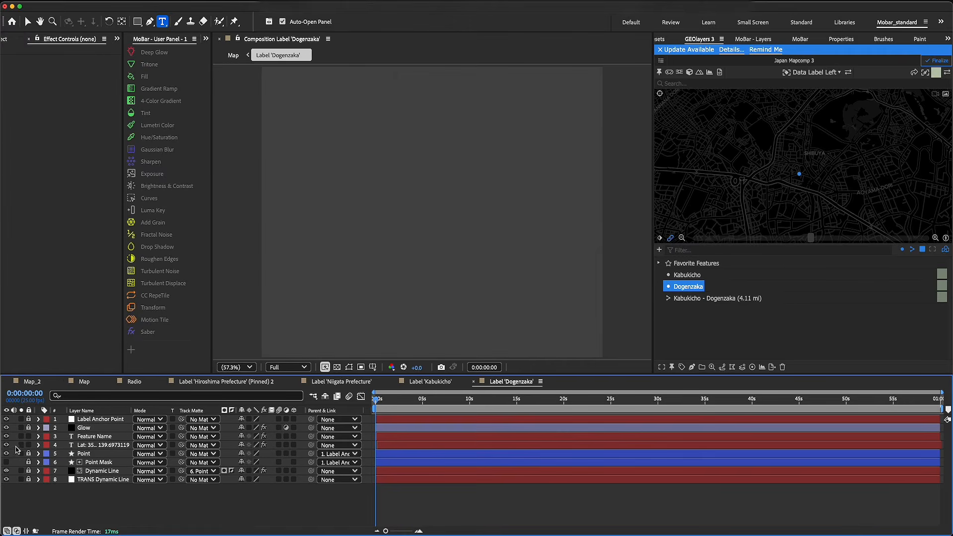
pyautogui.click(6, 445)
pyautogui.moveTo(564, 403); pyautogui.dragTo(544, 403)
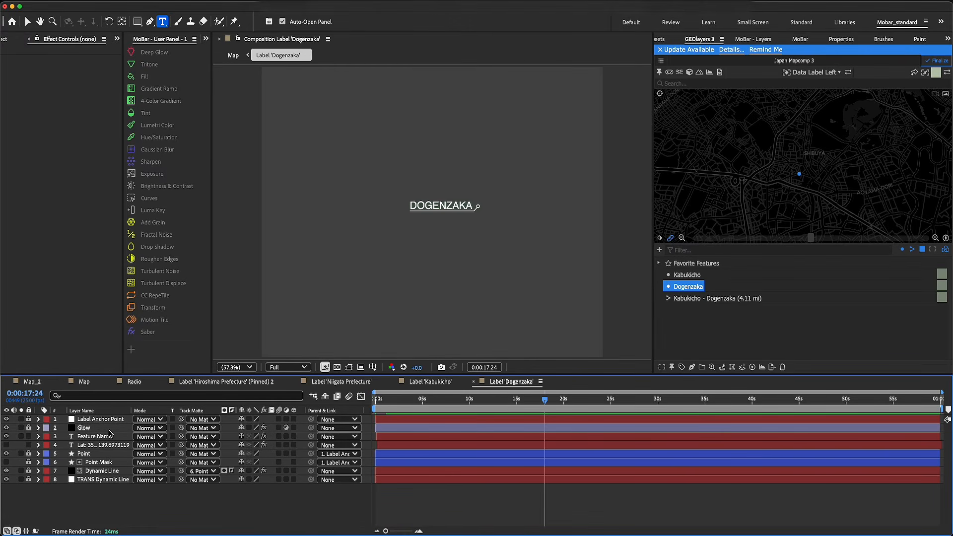
# Set the font of the DOGENZAKA name text to Quantico Bold and return to the Map composition
pyautogui.doubleClick(458, 203)
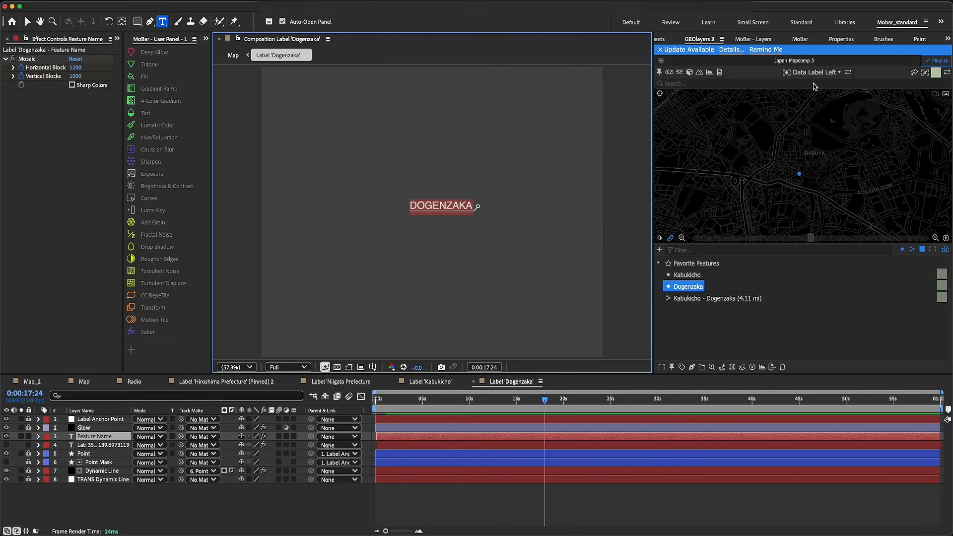
pyautogui.click(913, 42)
pyautogui.scroll(3, 913, 42)
pyautogui.click(843, 39)
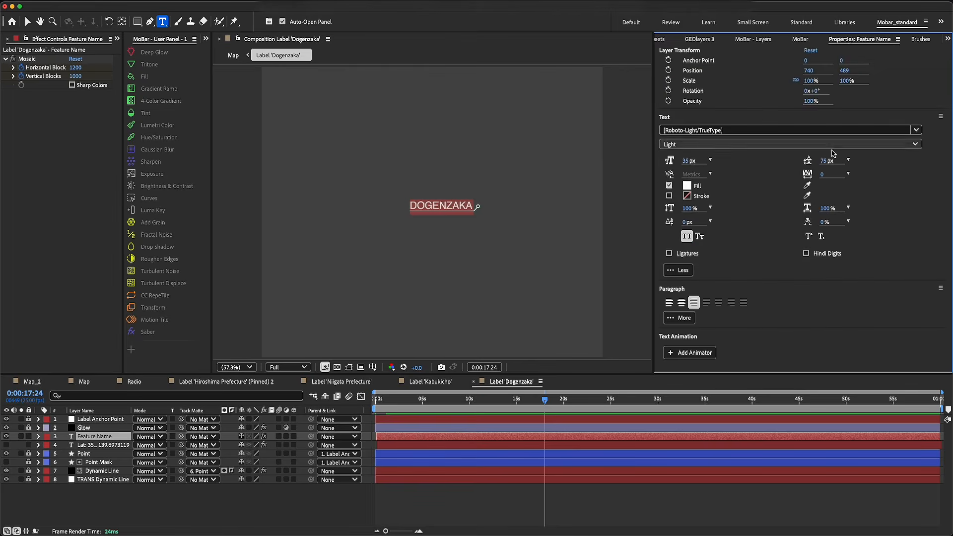
pyautogui.click(715, 130)
pyautogui.click(722, 300)
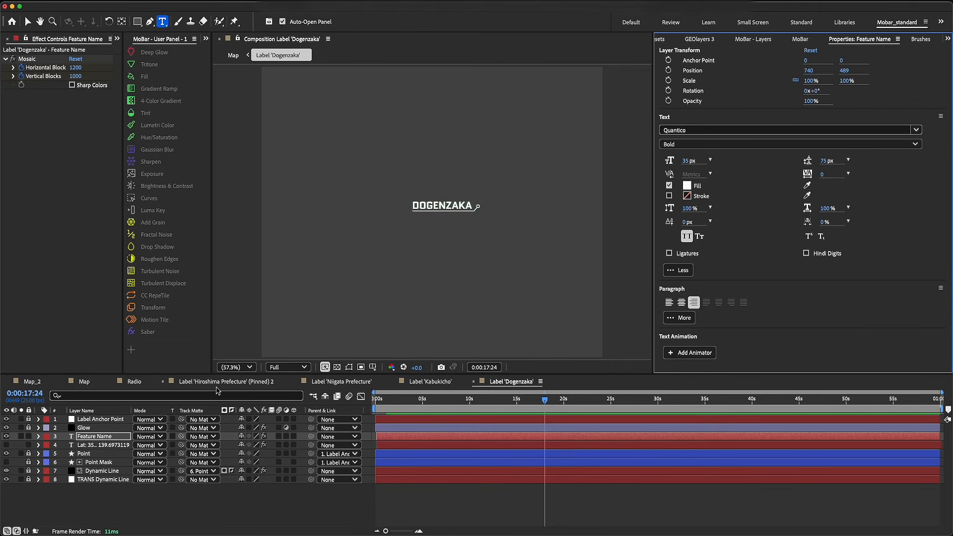
pyautogui.click(95, 382)
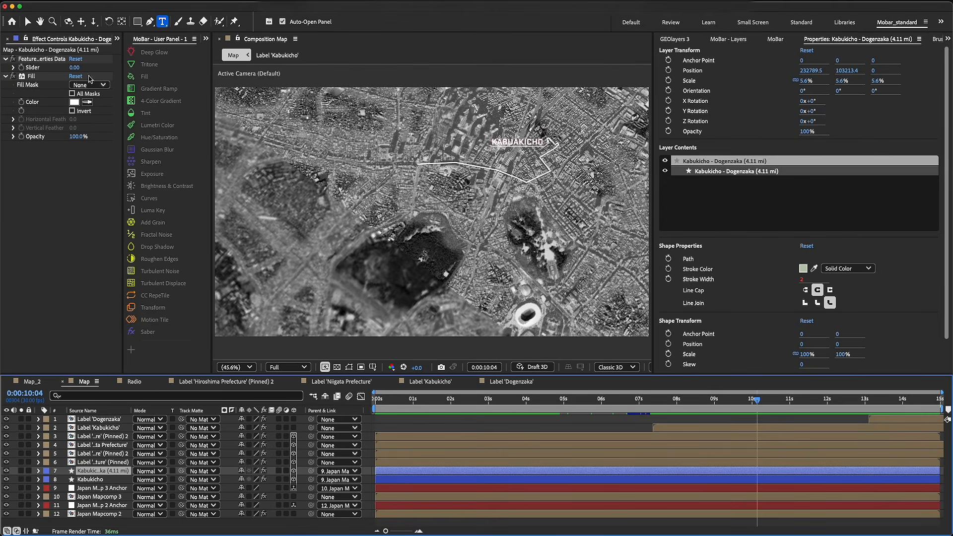
# Apply Deep Glow to the Kabukicho - Dogenzaka route layer with a radius of 50 and an exposure of 0.2
pyautogui.click(154, 52)
pyautogui.click(78, 162)
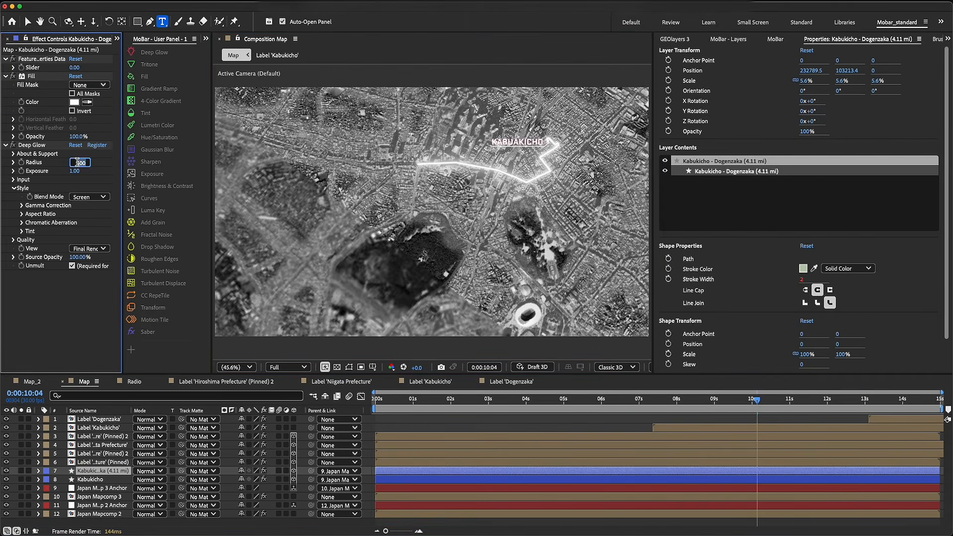
pyautogui.write('50')
pyautogui.press('Return')
pyautogui.click(71, 171)
pyautogui.write('0.2')
pyautogui.press('Return')
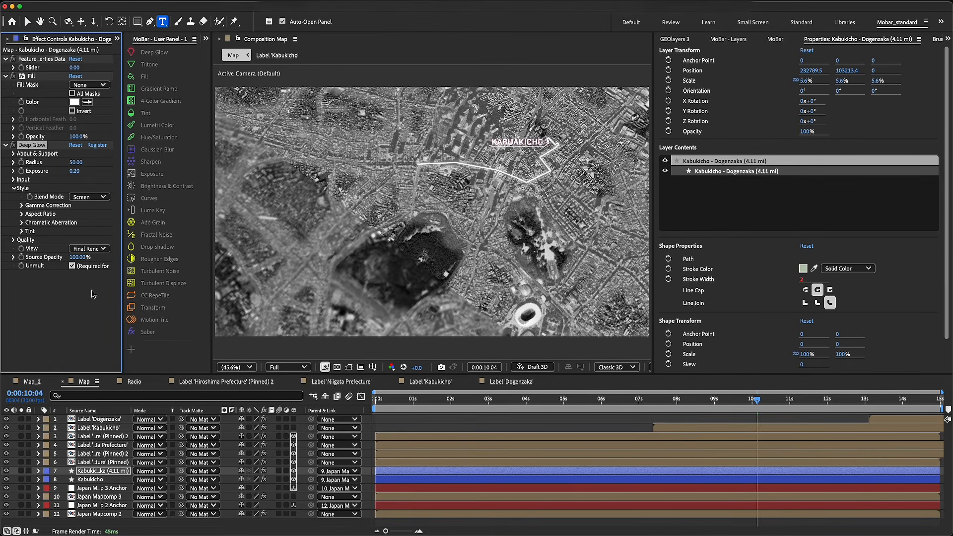
# Swap the Kabukicho - Dogenzaka route layer's style for the thick white stroke style and preview it from 0:00:07:14
pyautogui.click(98, 472)
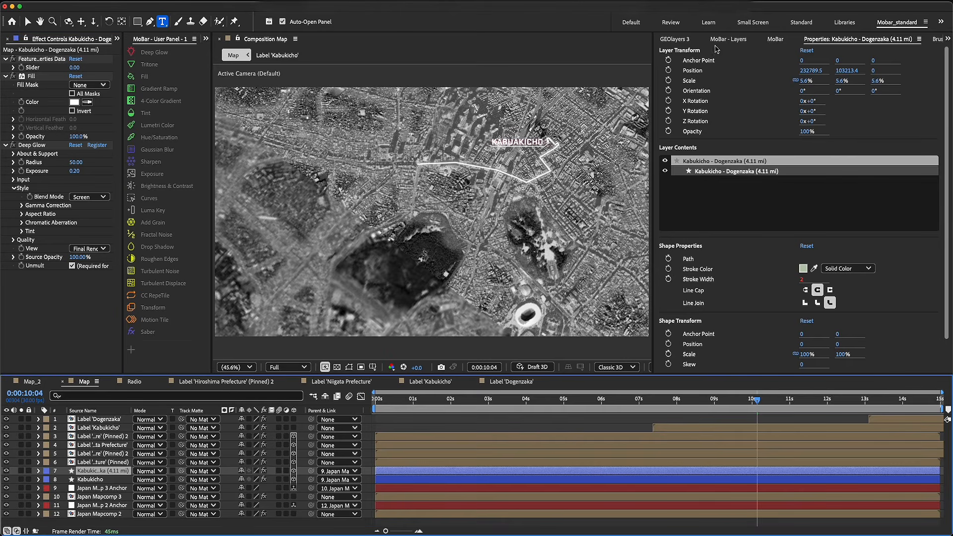
pyautogui.click(678, 39)
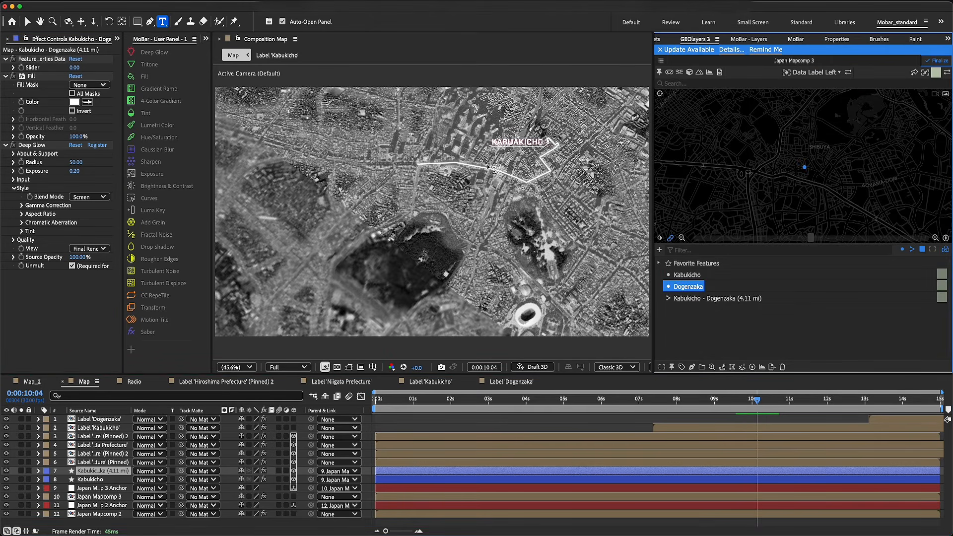
pyautogui.click(936, 76)
pyautogui.click(837, 149)
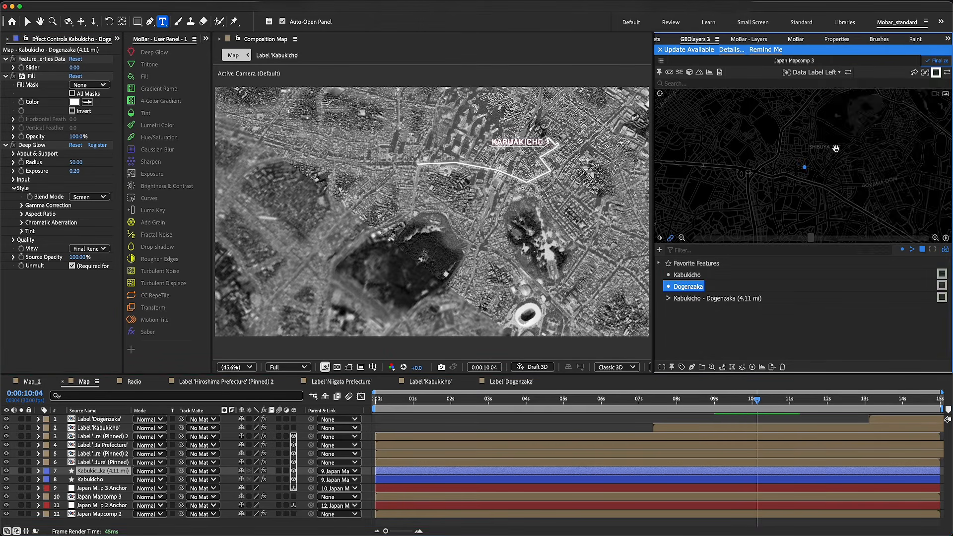
pyautogui.click(947, 74)
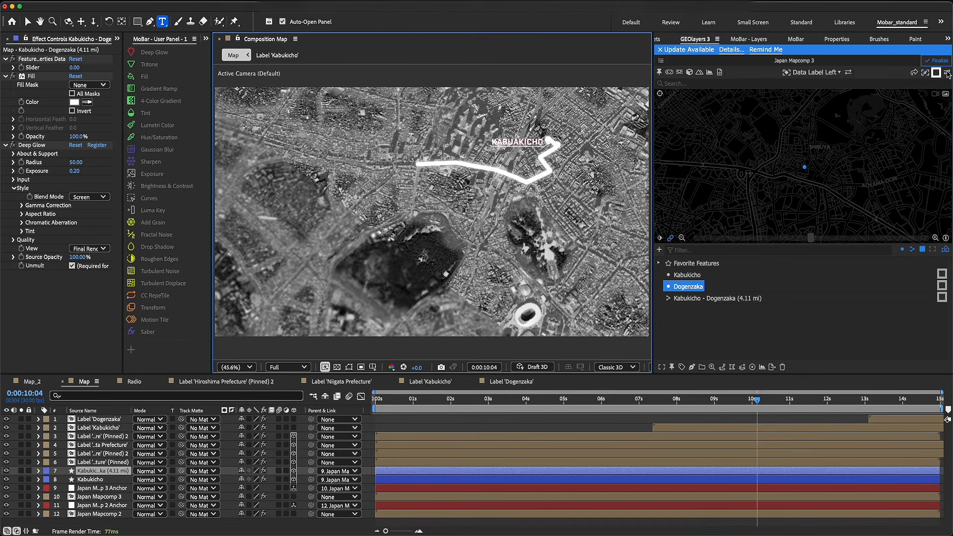
pyautogui.click(657, 410)
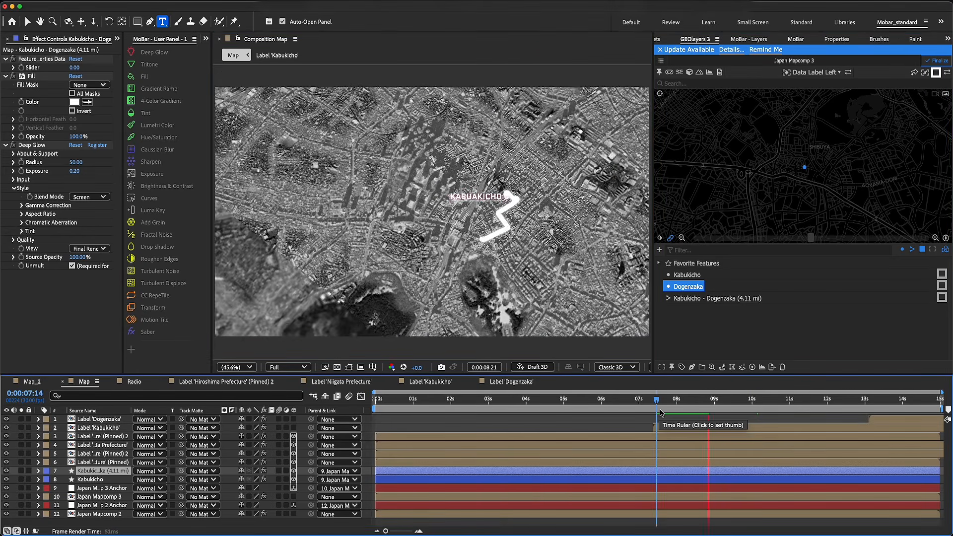
pyautogui.press('space')
# Choose the thinner white stroke style for the route and check the map around 0:00:08:01
pyautogui.click(936, 73)
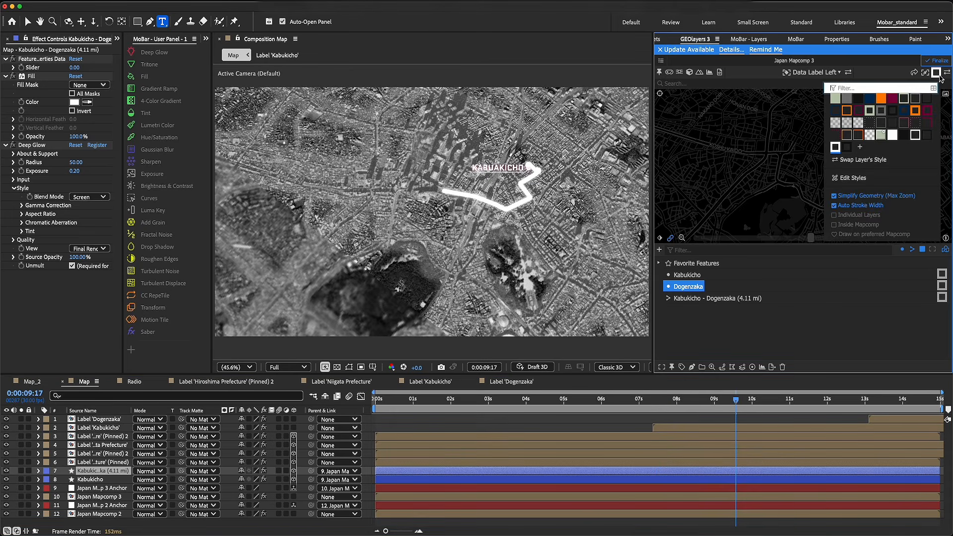
pyautogui.click(916, 137)
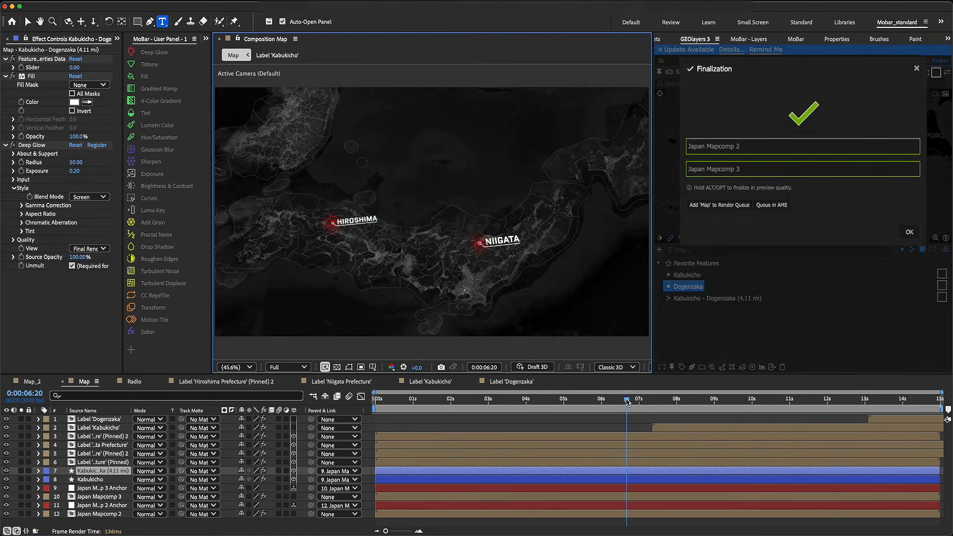
pyautogui.moveTo(628, 401); pyautogui.dragTo(677, 404)
pyautogui.click(910, 232)
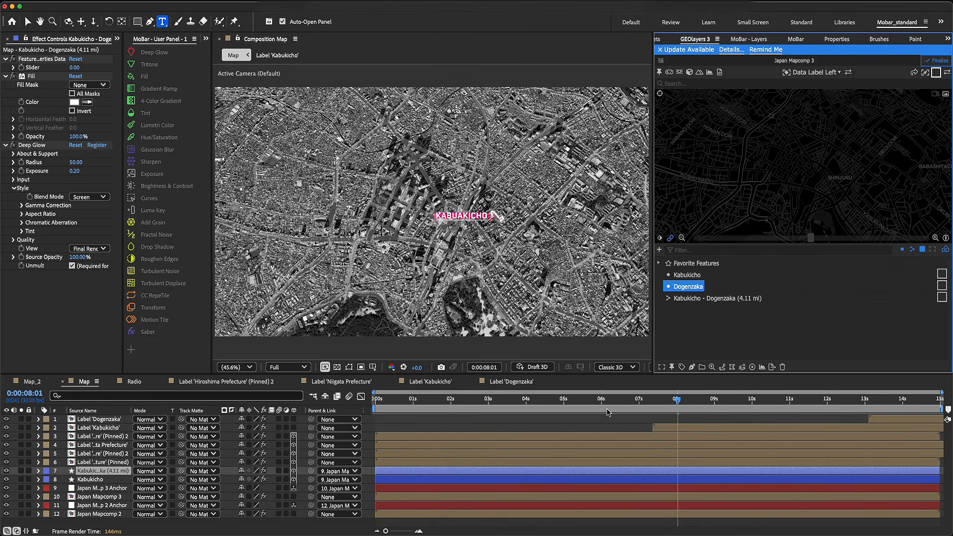
# Add an adjustment layer at the top of the Map composition, starting at 0:00:06:26, and apply Brightness & Contrast to it
pyautogui.rightClick(17, 432)
pyautogui.moveTo(42, 402)
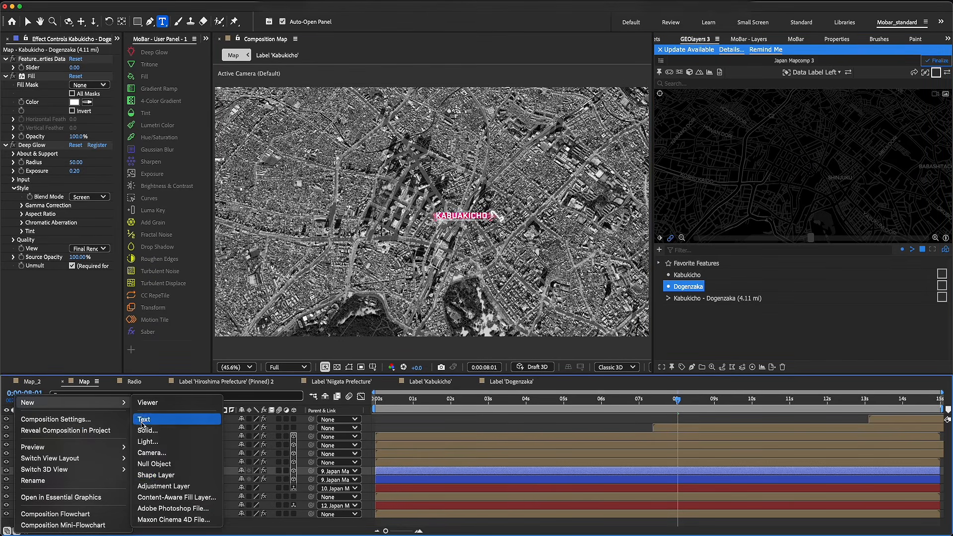
pyautogui.click(169, 487)
pyautogui.moveTo(122, 473); pyautogui.dragTo(123, 418)
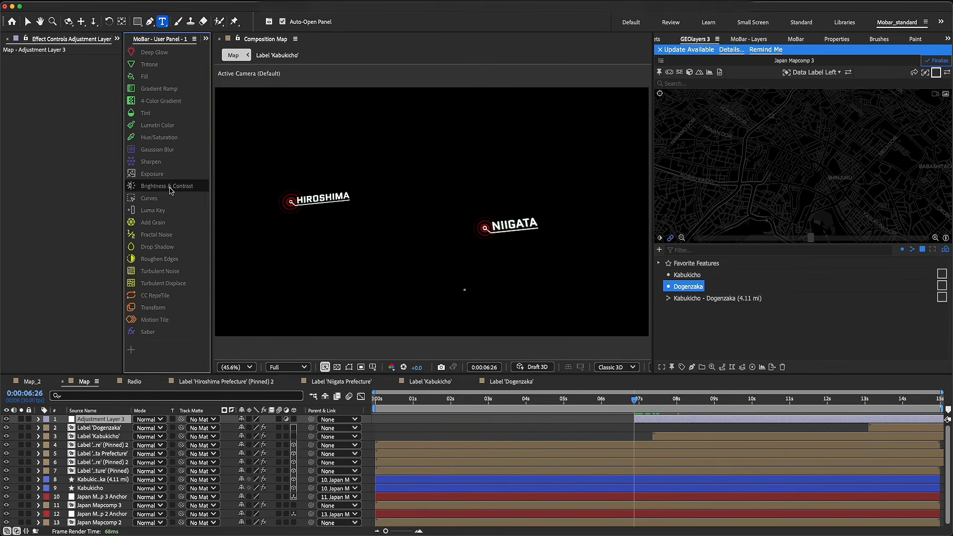
pyautogui.click(170, 188)
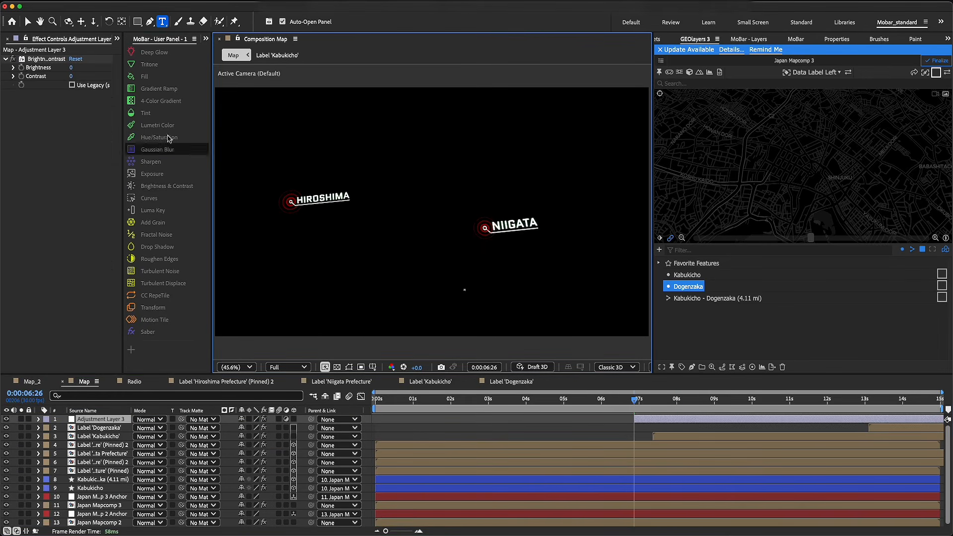
# Keyframe Adjustment Layer 3's Brightness & Contrast from 0:00:06:26 to brightness -63 and contrast 35 at 0:00:07:27, with legacy mode enabled
pyautogui.click(24, 79)
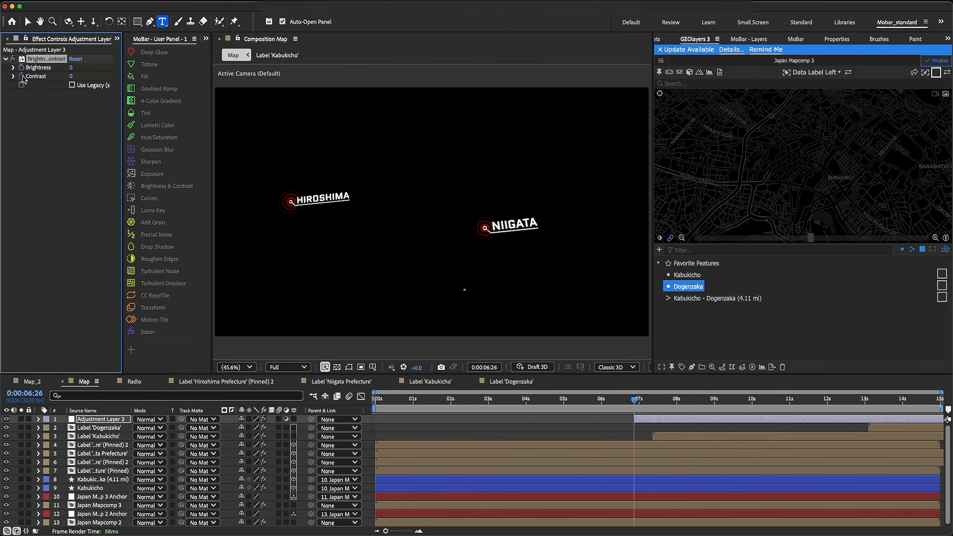
pyautogui.click(674, 406)
pyautogui.moveTo(71, 76); pyautogui.dragTo(111, 75)
pyautogui.moveTo(177, 76); pyautogui.dragTo(131, 78)
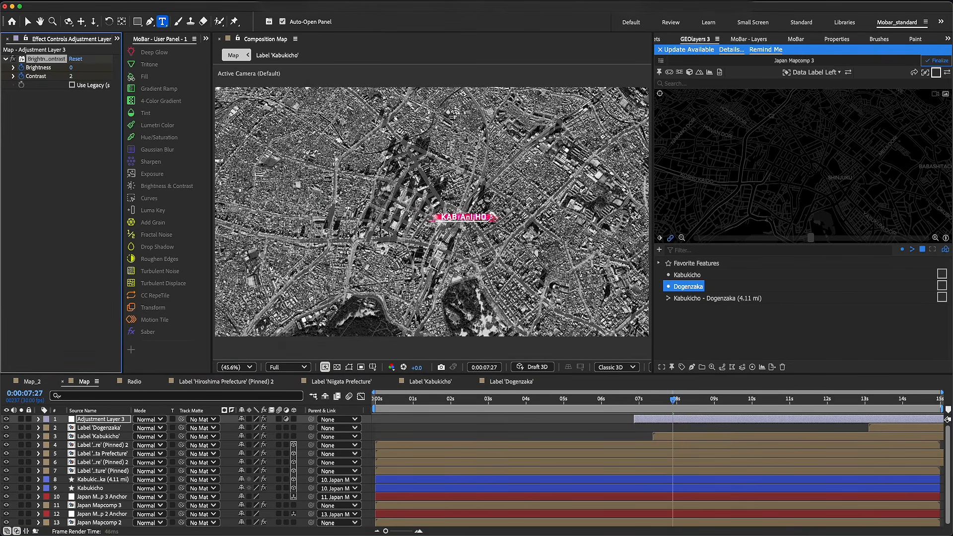
pyautogui.click(72, 85)
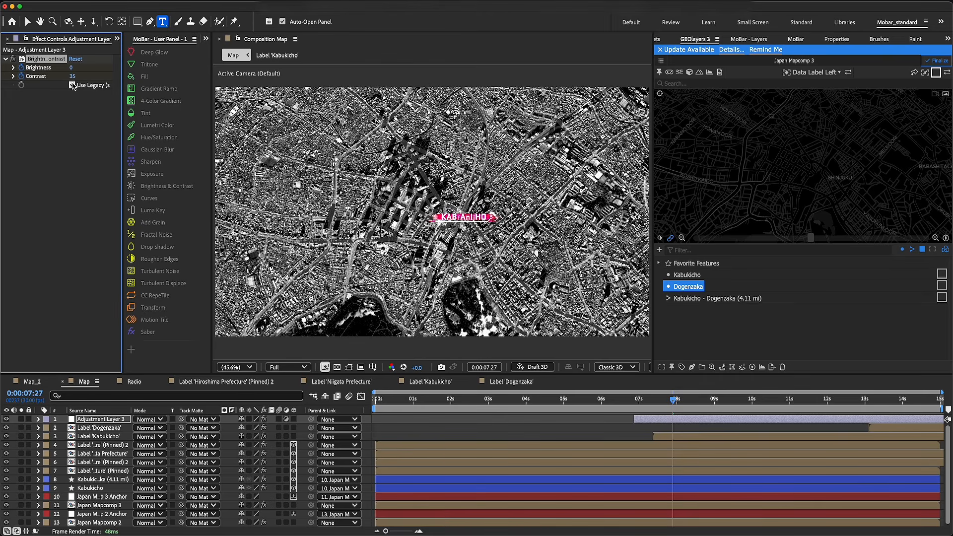
pyautogui.moveTo(72, 73); pyautogui.dragTo(47, 73)
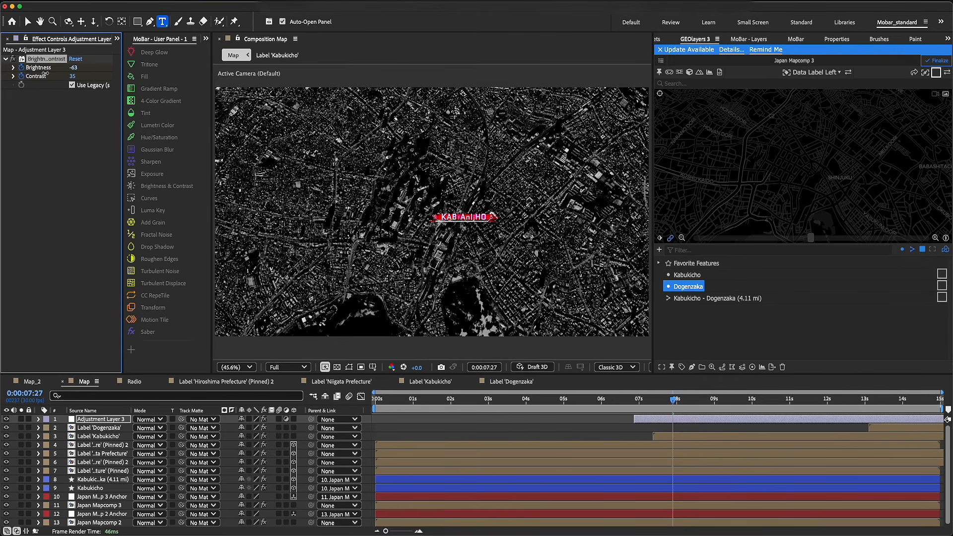
pyautogui.click(651, 398)
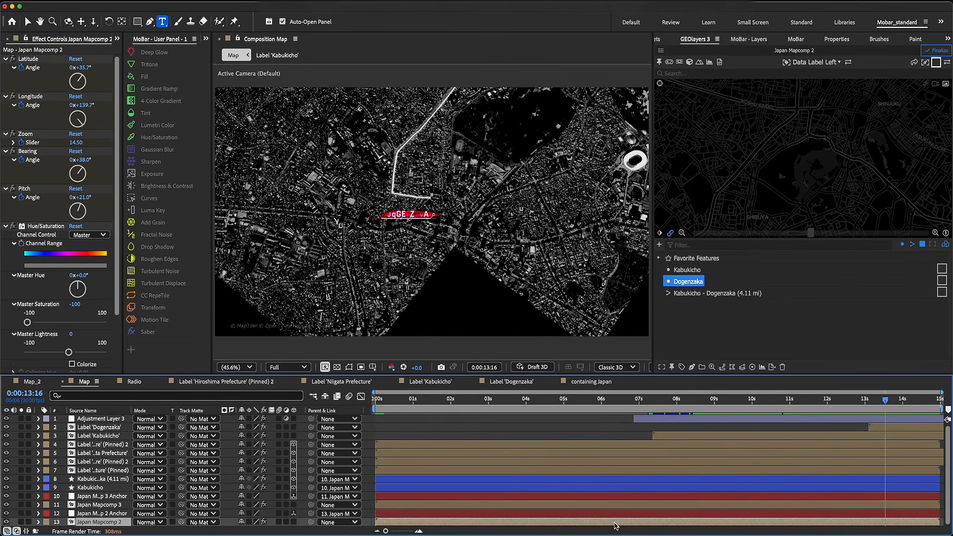
# Animate Japan Mapcomp 2 to a bearing of 69° and a pitch of 37° near 0:00:14:00, and preview the move from 0:00:07:20
pyautogui.press('u')
pyautogui.click(668, 400)
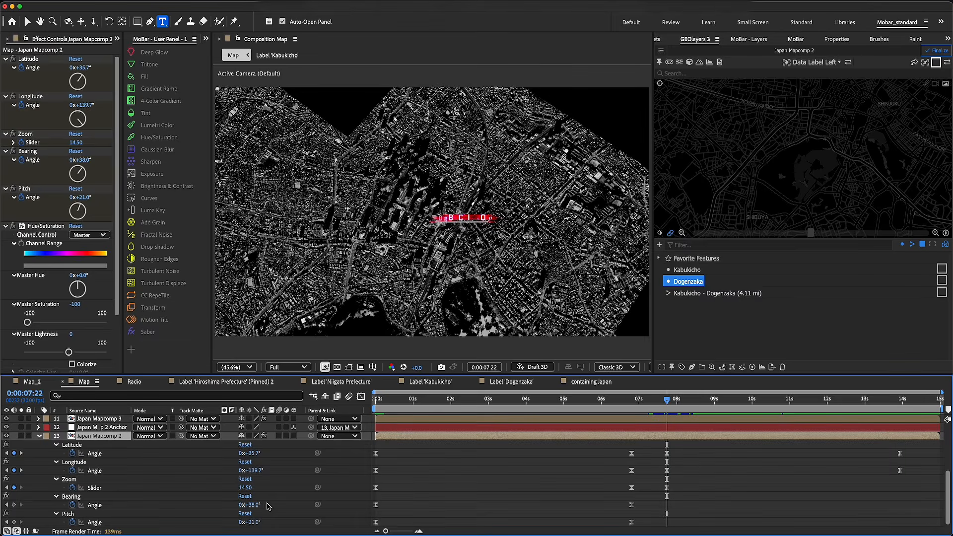
pyautogui.moveTo(254, 506)
pyautogui.mouseDown()
pyautogui.moveTo(260, 522)
pyautogui.moveTo(259, 504)
pyautogui.moveTo(269, 504)
pyautogui.moveTo(262, 522)
pyautogui.mouseUp()
pyautogui.click(900, 400)
pyautogui.click(665, 400)
pyautogui.press('space')
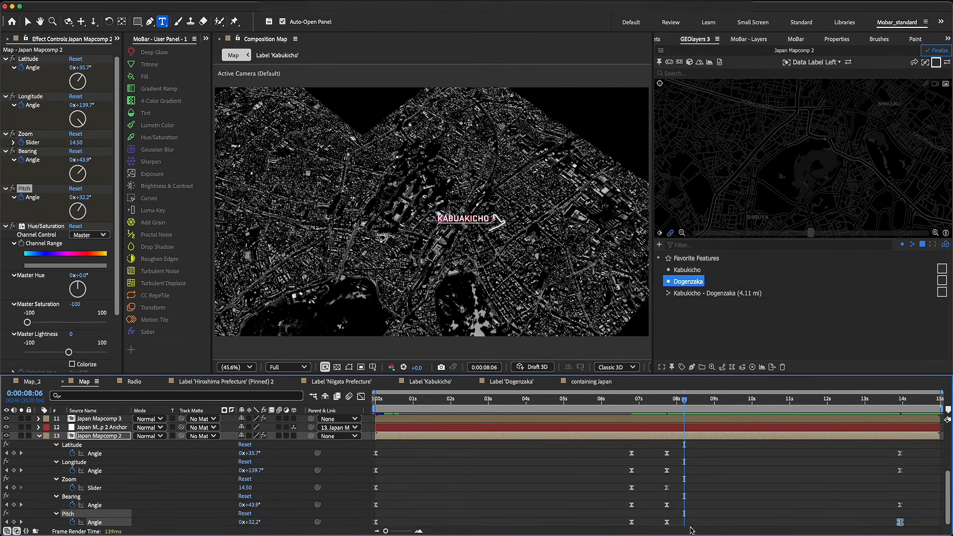
# Ease Japan Mapcomp 2's latitude, longitude, zoom, bearing and pitch keyframes in the speed graph so the motion peaks around 0:00:07:00
pyautogui.moveTo(692, 528); pyautogui.dragTo(545, 495)
pyautogui.click(361, 397)
pyautogui.press('=')
pyautogui.press('=')
pyautogui.moveTo(454, 475); pyautogui.dragTo(499, 494)
pyautogui.click(464, 406)
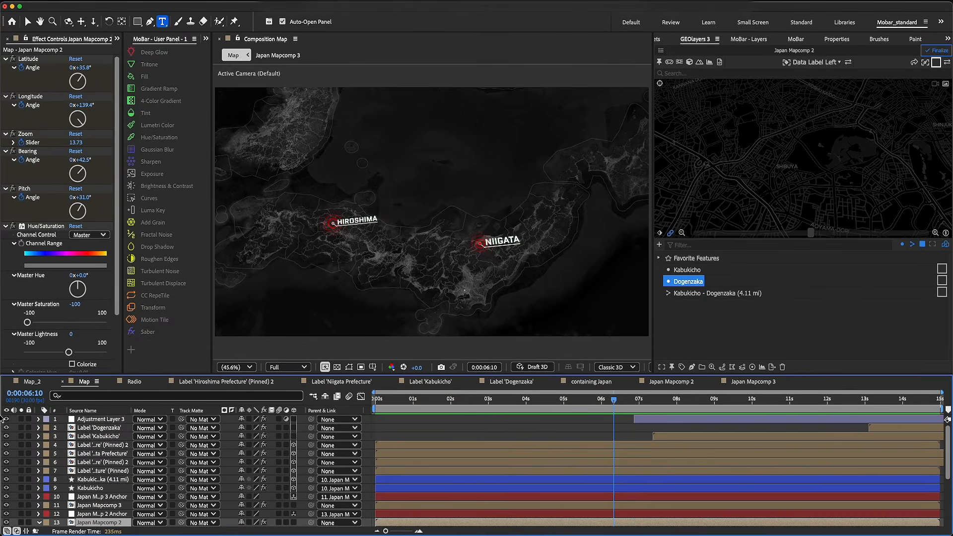
# Add a black 1920 × 1080 px solid to the Map composition and place it directly below Adjustment Layer 3
pyautogui.rightClick(22, 414)
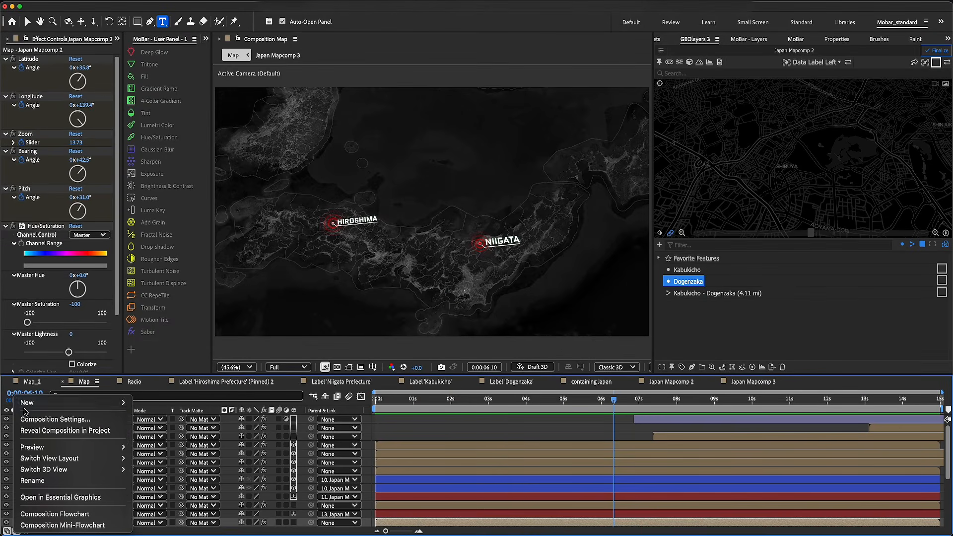
pyautogui.moveTo(39, 402)
pyautogui.click(151, 429)
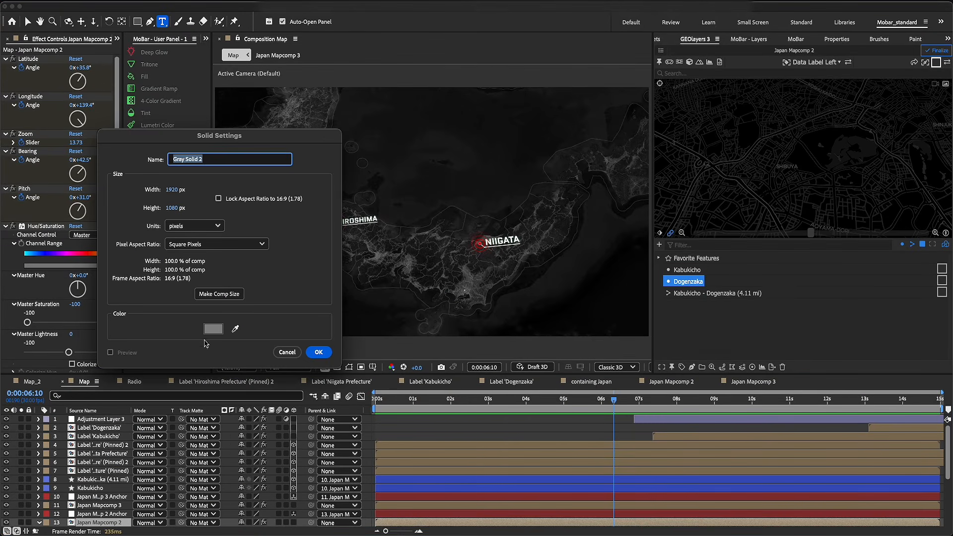
pyautogui.click(213, 329)
pyautogui.moveTo(699, 299); pyautogui.dragTo(616, 367)
pyautogui.click(889, 192)
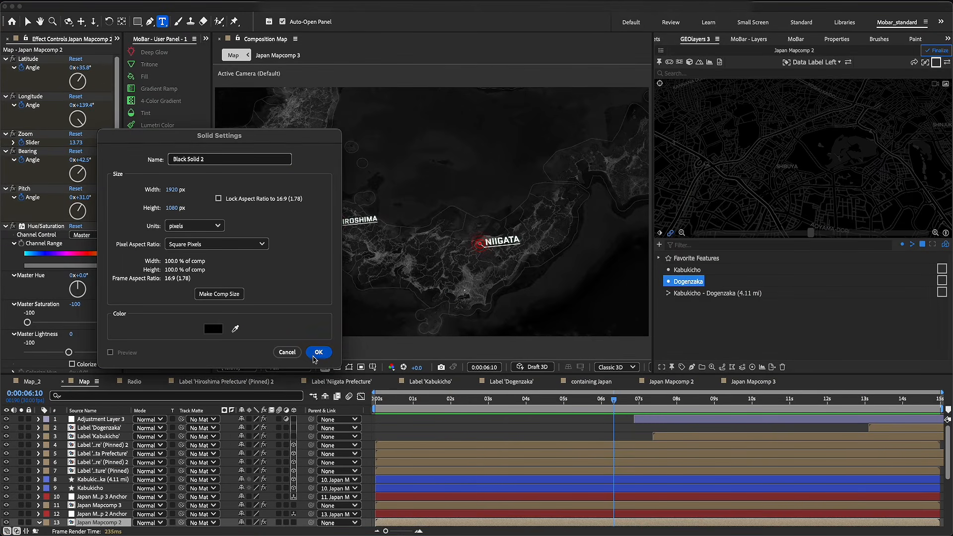
pyautogui.click(318, 352)
pyautogui.moveTo(97, 524); pyautogui.dragTo(105, 429)
# Cut a large elliptical mask out of the black solid, set to Subtract with a 375-pixel feather, to form a vignette
pyautogui.moveTo(136, 22); pyautogui.dragTo(159, 43)
pyautogui.moveTo(228, 101); pyautogui.dragTo(633, 318)
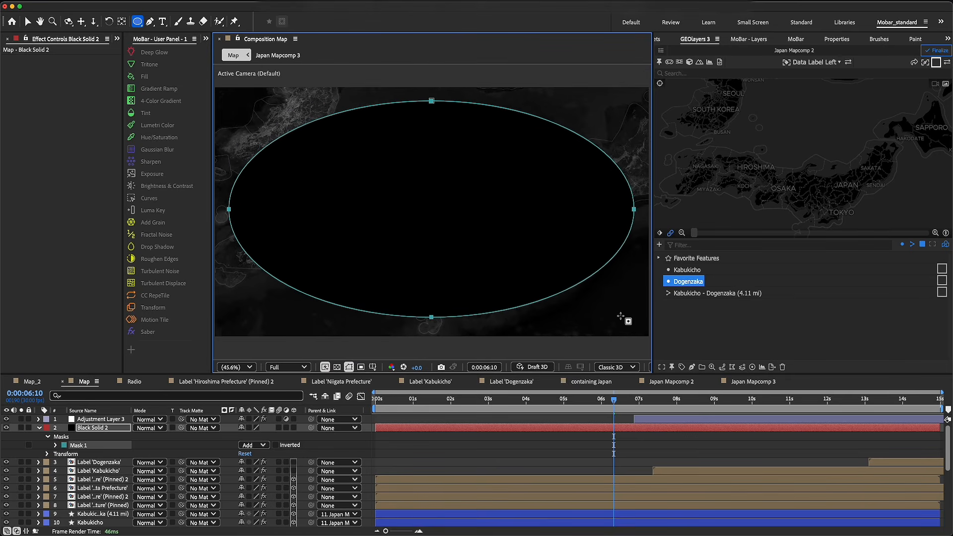
pyautogui.click(254, 444)
pyautogui.click(264, 479)
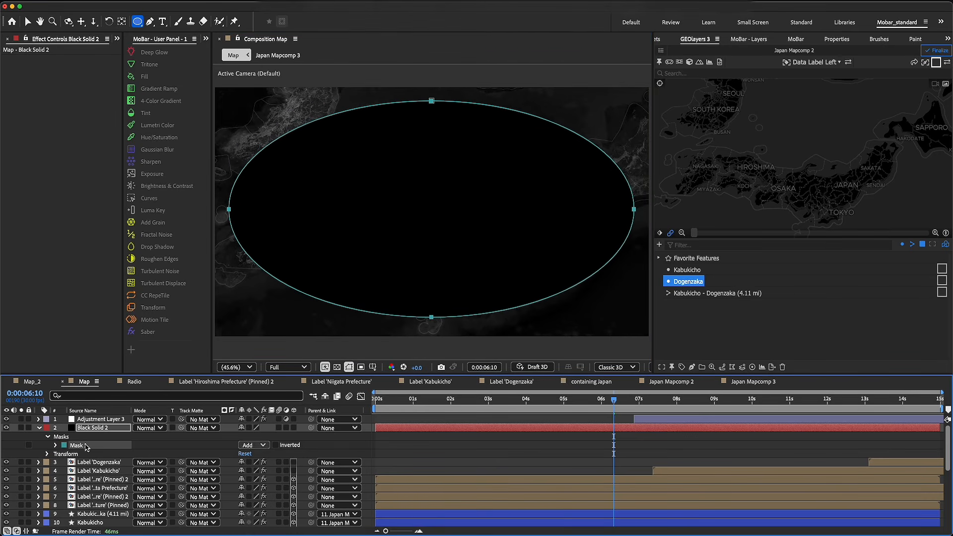
pyautogui.click(56, 446)
pyautogui.moveTo(251, 463); pyautogui.dragTo(399, 463)
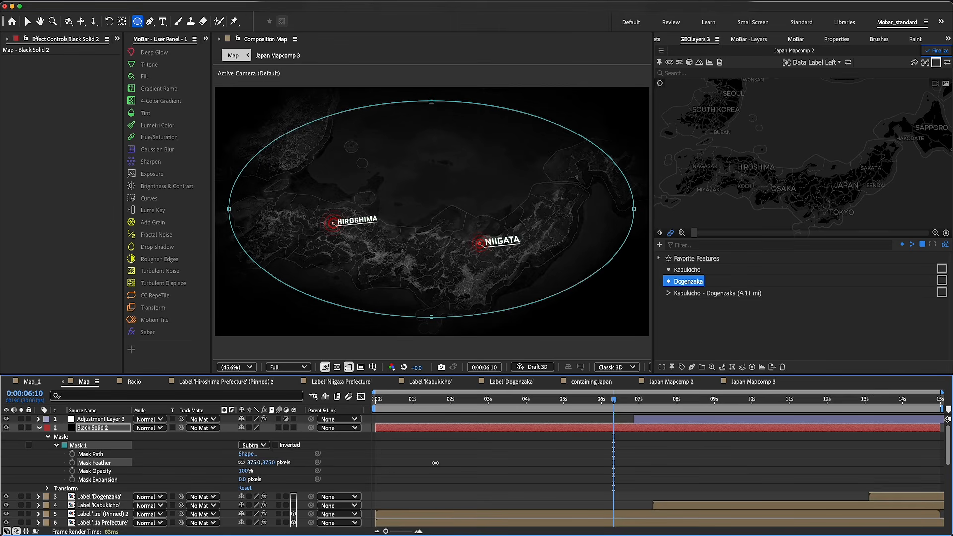
# Check the vignette around 0:00:07:18 and set the black solid's opacity to 54%
pyautogui.press('t')
pyautogui.press('space')
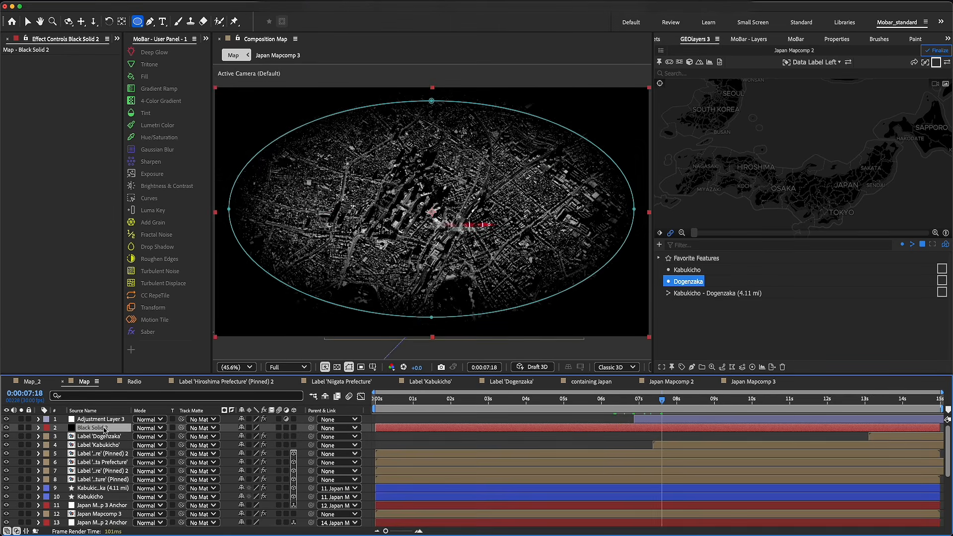
pyautogui.moveTo(247, 442); pyautogui.dragTo(229, 439)
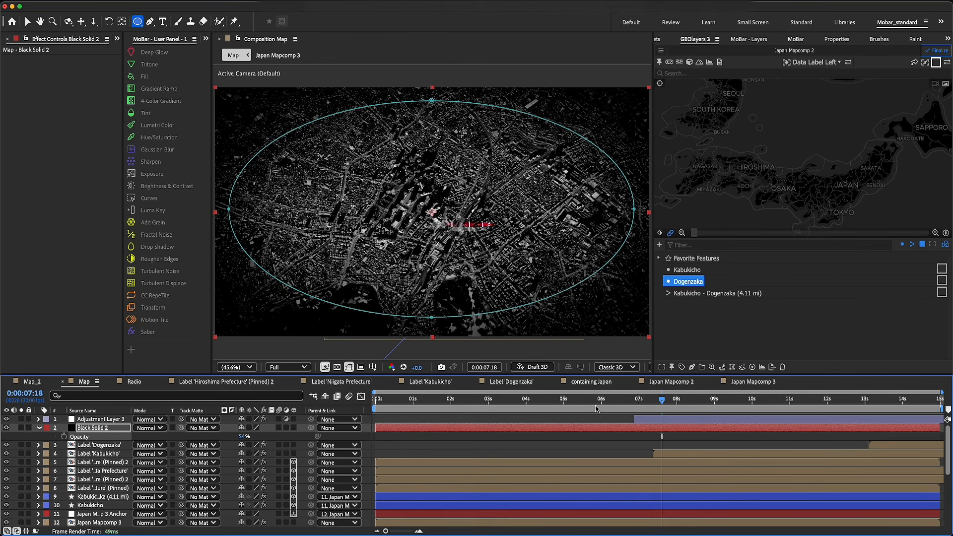
# Play back the Map composition to check the vignette over the animation, and collapse the black solid's properties
pyautogui.click(646, 401)
pyautogui.click(13, 446)
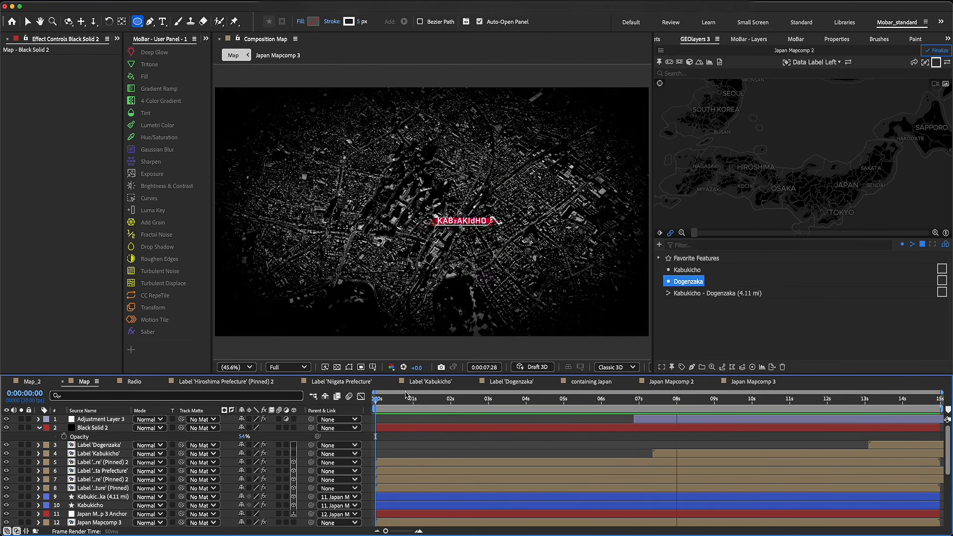
pyautogui.press('space')
pyautogui.moveTo(487, 402); pyautogui.dragTo(549, 406)
pyautogui.click(38, 427)
pyautogui.press('space')
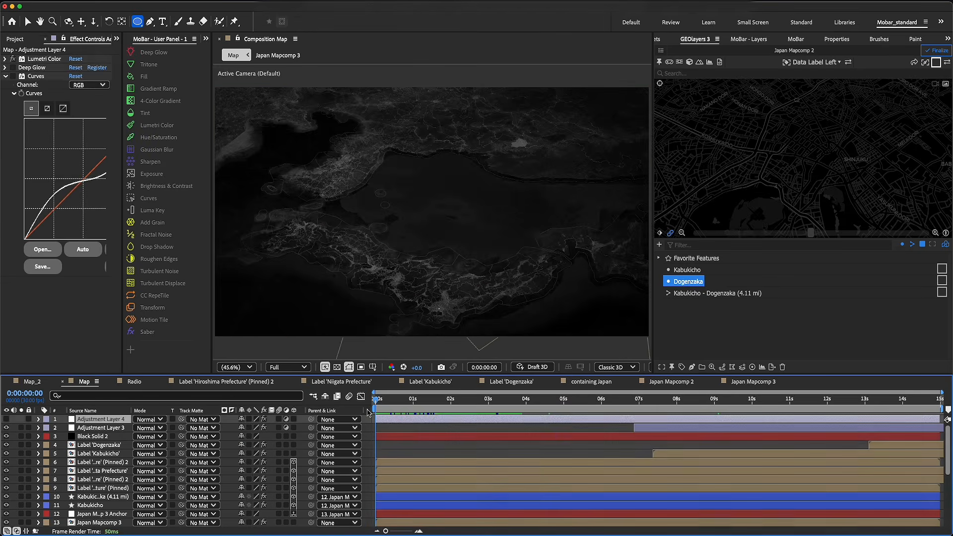